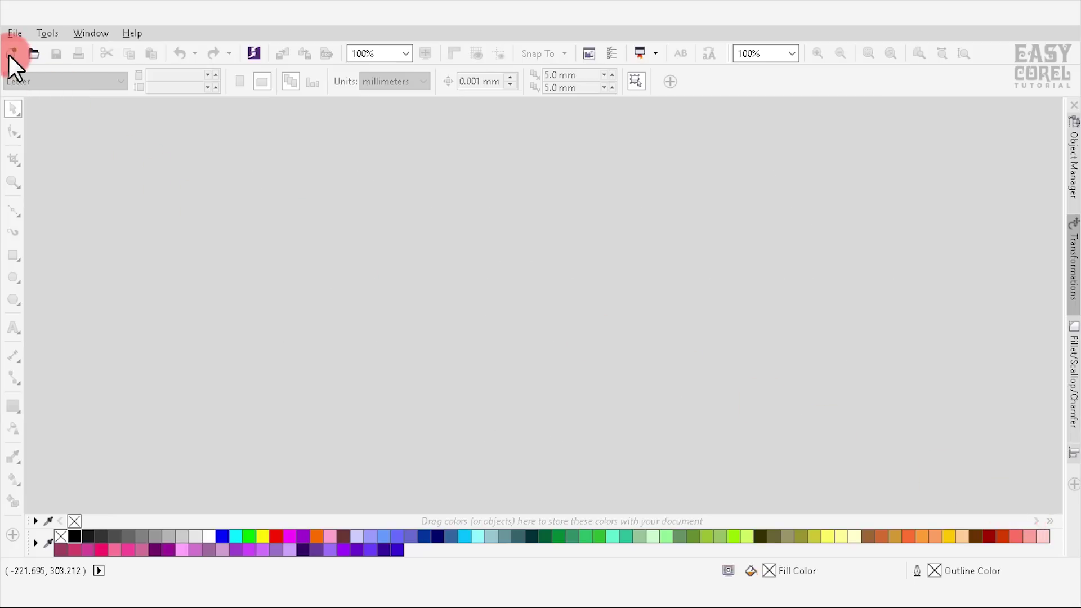
# Step: Start a new A4 document in landscape orientation, zoomed to show the whole page
pyautogui.click(10, 54)
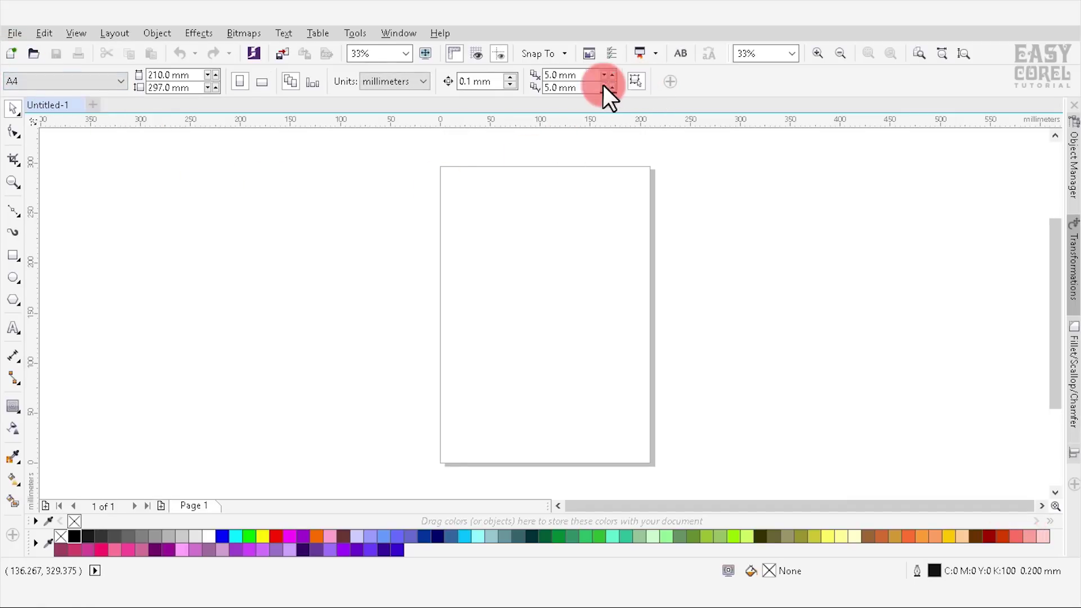
pyautogui.click(261, 81)
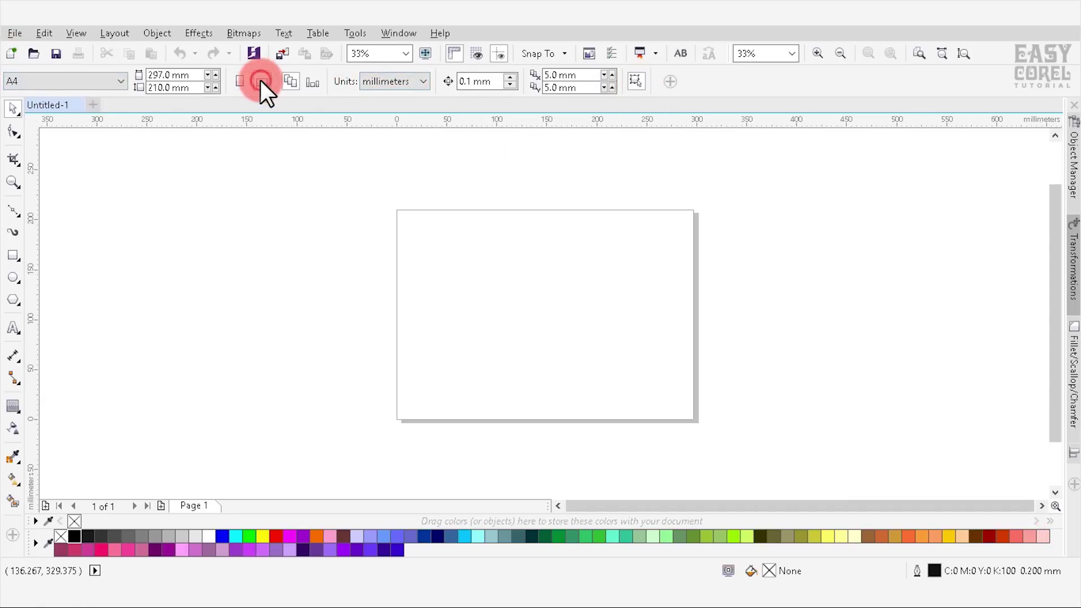
pyautogui.click(963, 54)
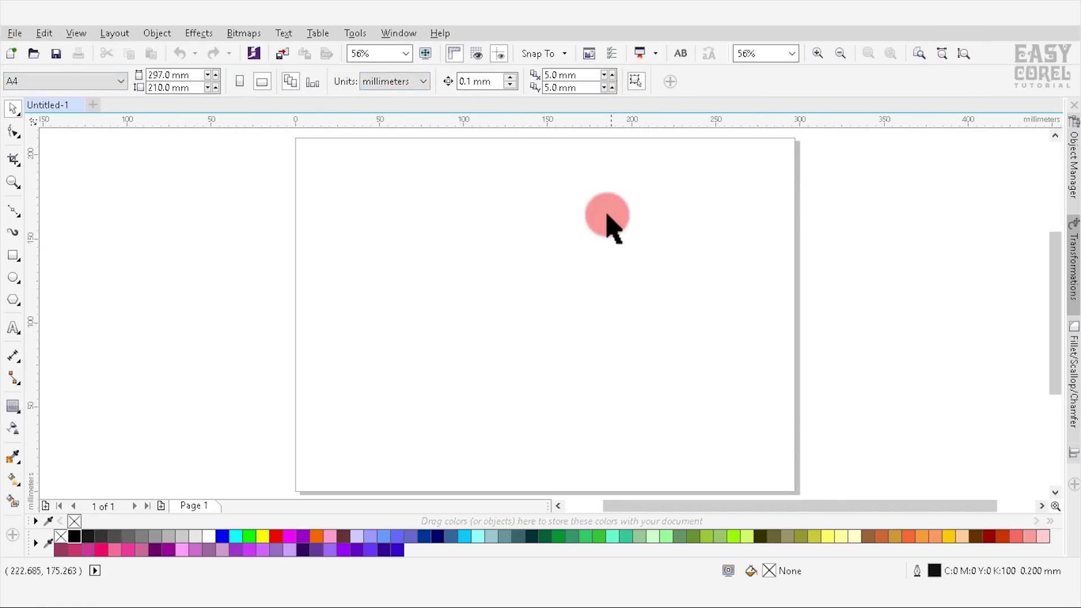
# Step: Draw a tall guide rectangle of about 55.5 × 80.9 mm on the page
pyautogui.click(13, 255)
pyautogui.moveTo(452, 226); pyautogui.dragTo(540, 357)
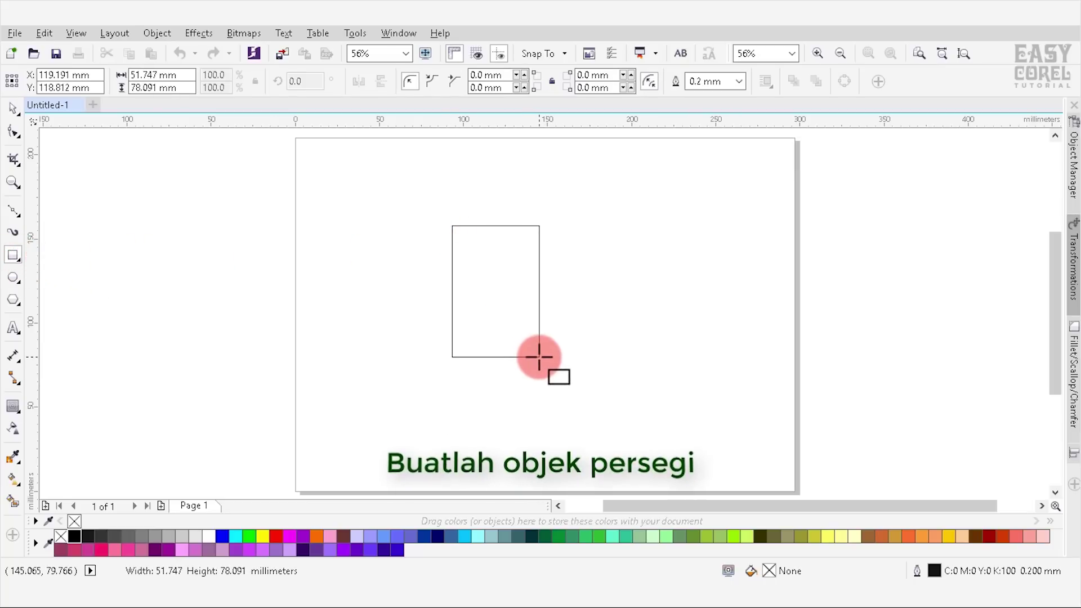
pyautogui.moveTo(540, 356); pyautogui.dragTo(545, 362)
pyautogui.click(17, 155)
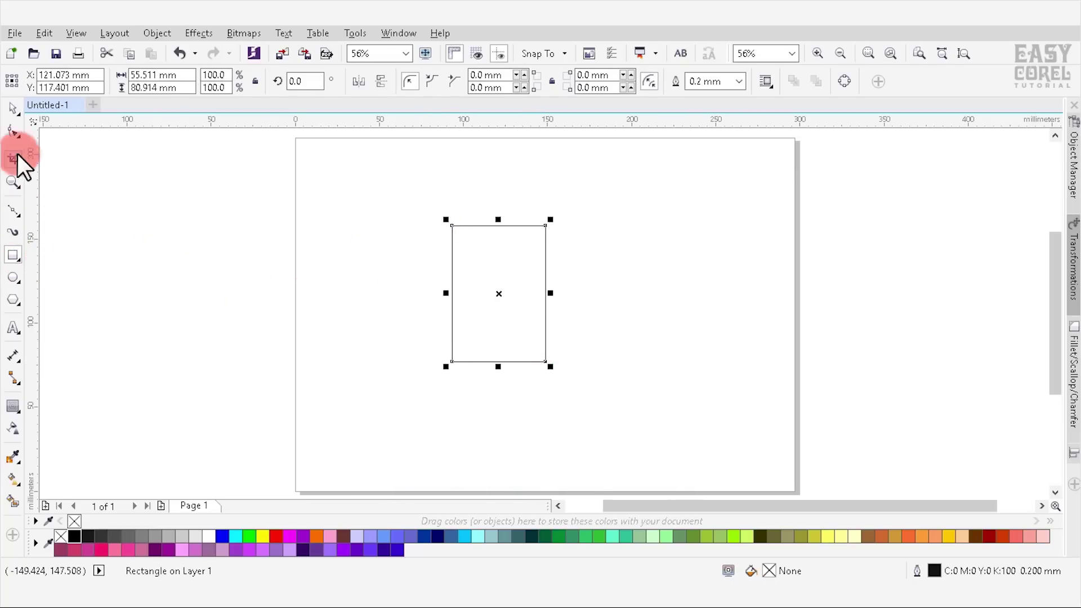
pyautogui.click(13, 213)
pyautogui.scroll(3, 500, 259)
# Step: Trace a 7 with three Bezier points inside the guide, then delete the guide rectangle
pyautogui.click(424, 195)
pyautogui.click(591, 196)
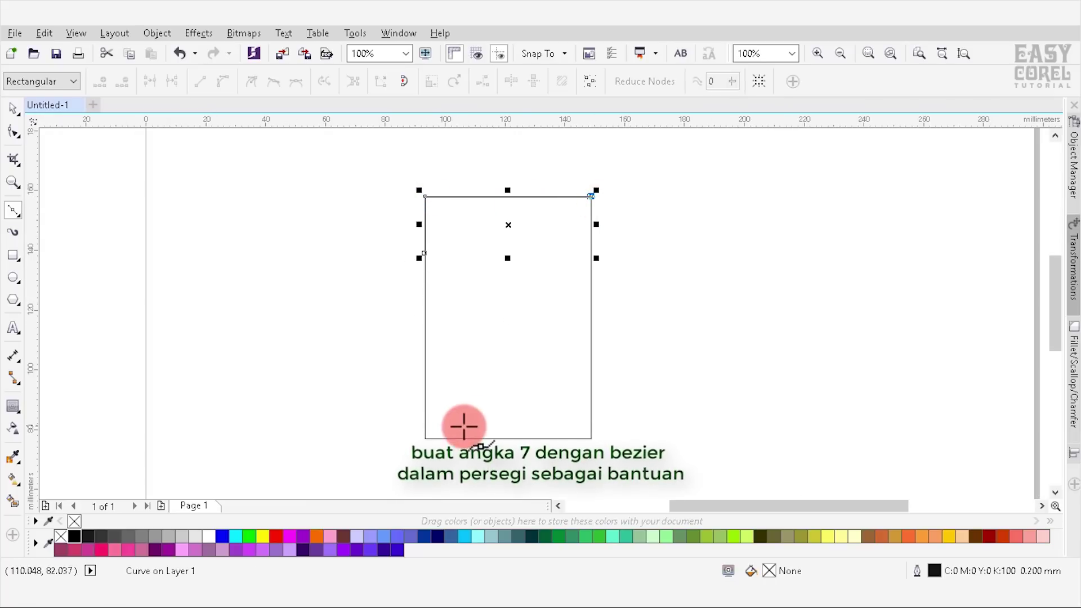
pyautogui.click(425, 438)
pyautogui.press('space')
pyautogui.click(555, 387)
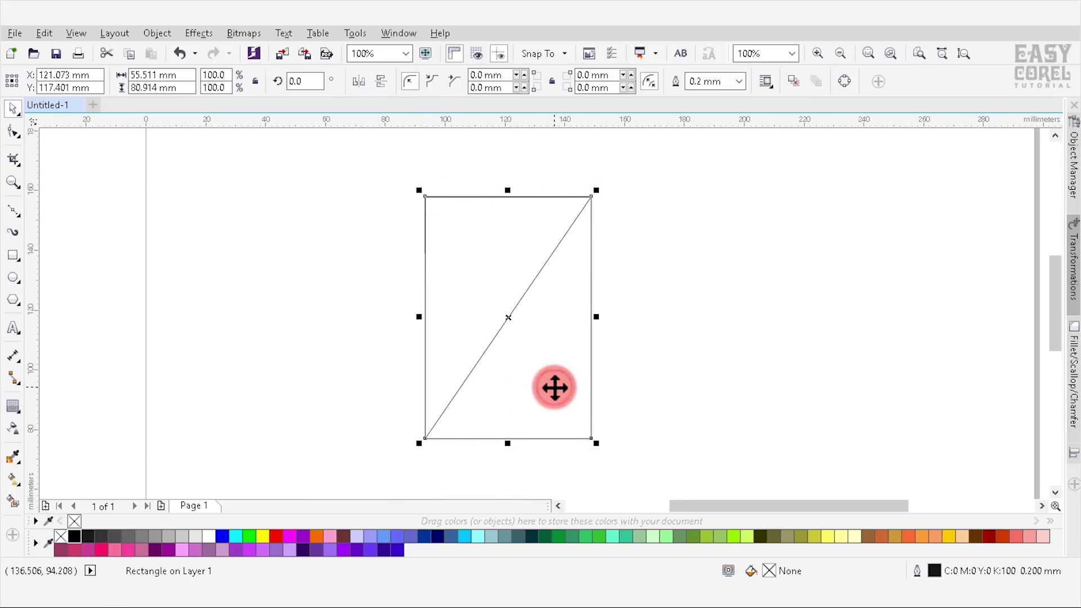
pyautogui.press('Delete')
# Step: Give the 7 a 10.0 mm outline and draw a circle over its top right
pyautogui.moveTo(359, 151); pyautogui.dragTo(704, 473)
pyautogui.click(500, 82)
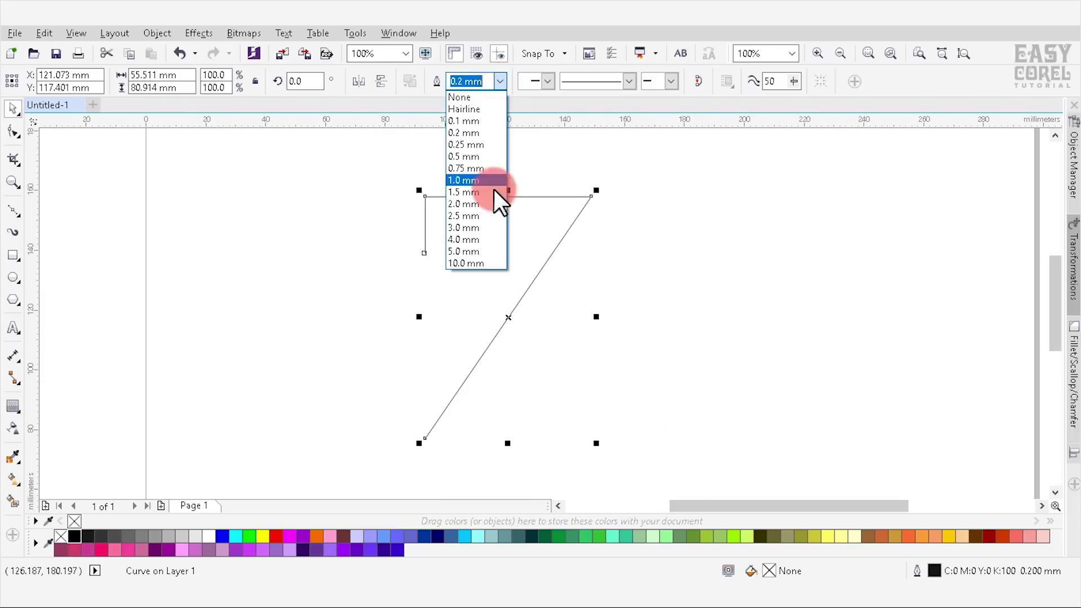
pyautogui.click(489, 259)
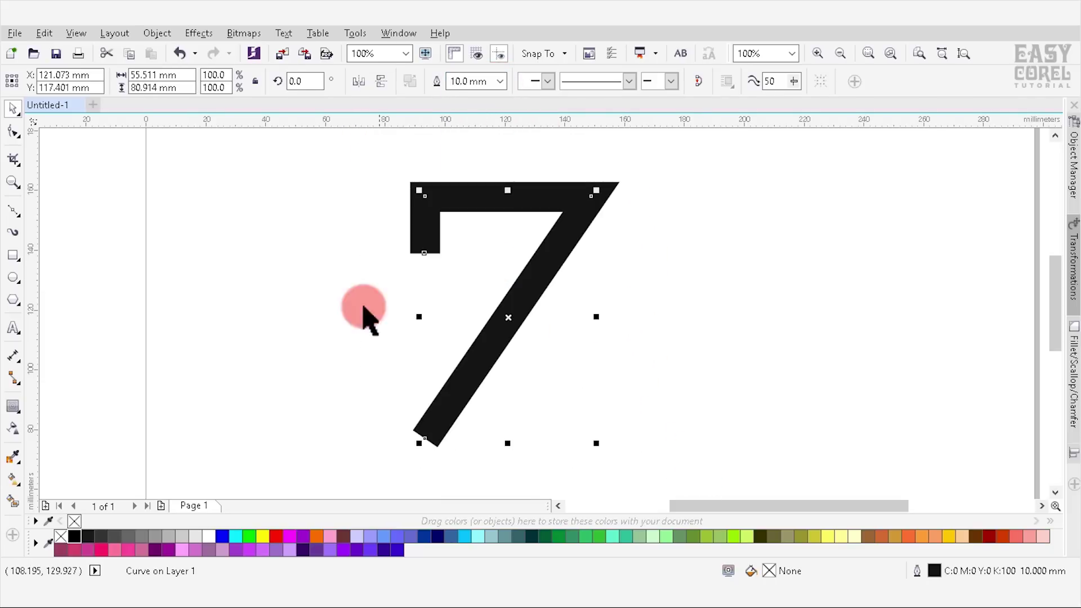
pyautogui.click(281, 314)
pyautogui.click(13, 277)
pyautogui.moveTo(683, 255)
pyautogui.mouseDown()
pyautogui.moveTo(563, 153)
pyautogui.moveTo(516, 128)
pyautogui.mouseUp()
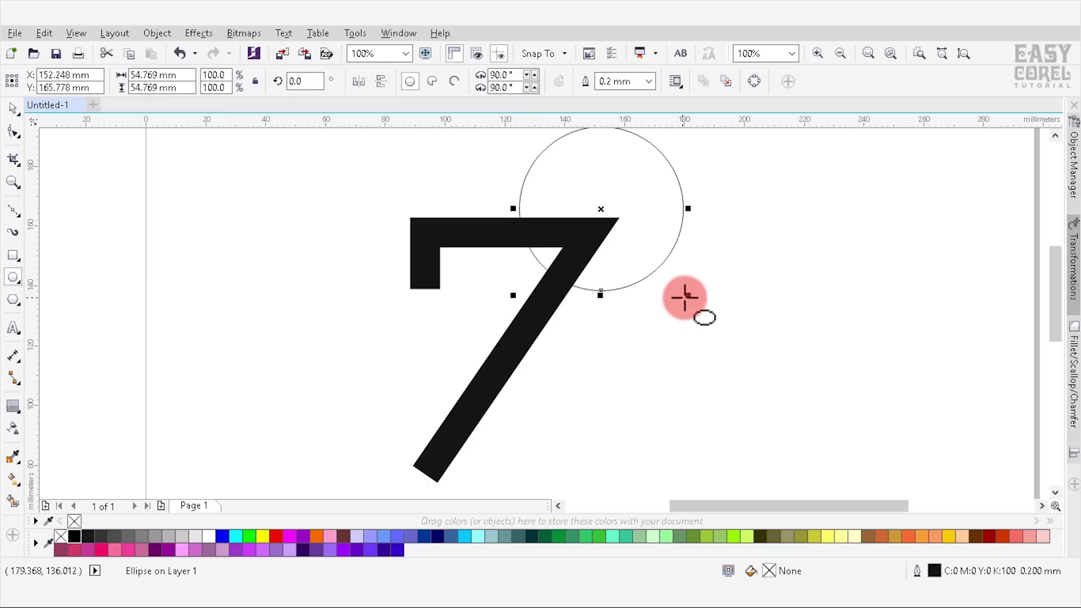
# Step: Give the circle a 10.0 mm outline and resize it to about 60.5 mm wide
pyautogui.click(651, 81)
pyautogui.click(634, 260)
pyautogui.click(15, 113)
pyautogui.scroll(-2, 554, 231)
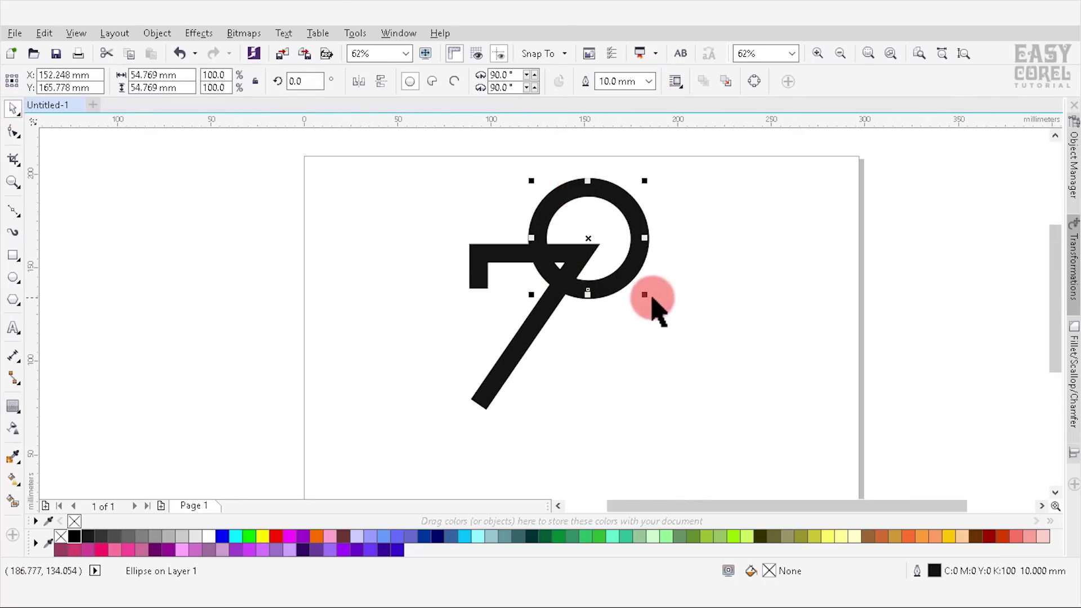
pyautogui.scroll(2, 576, 224)
pyautogui.moveTo(682, 332); pyautogui.dragTo(707, 355)
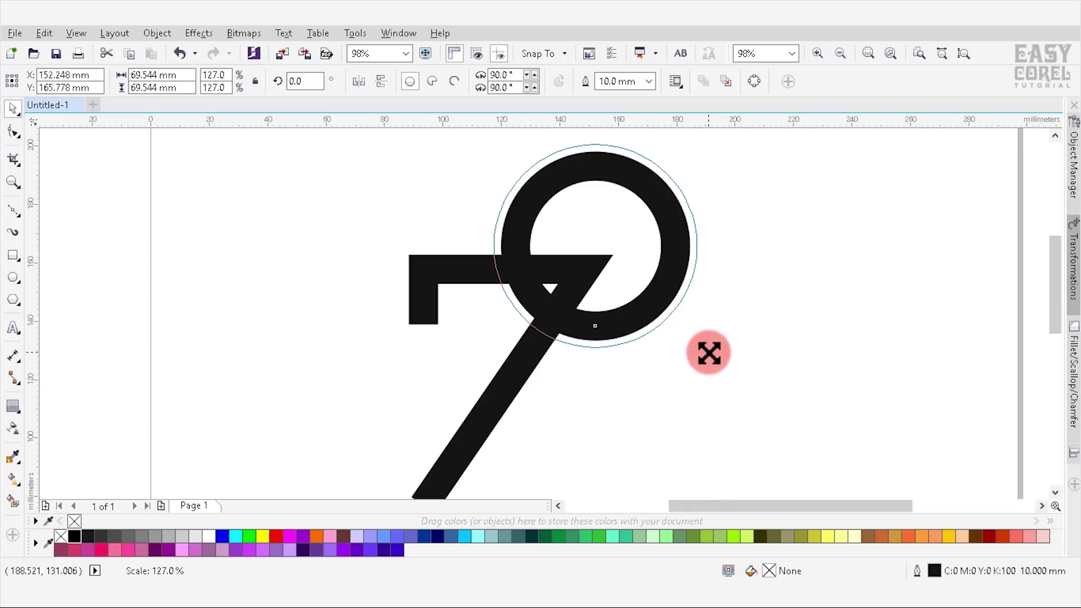
pyautogui.moveTo(687, 292); pyautogui.dragTo(679, 240)
pyautogui.moveTo(697, 159); pyautogui.dragTo(693, 170)
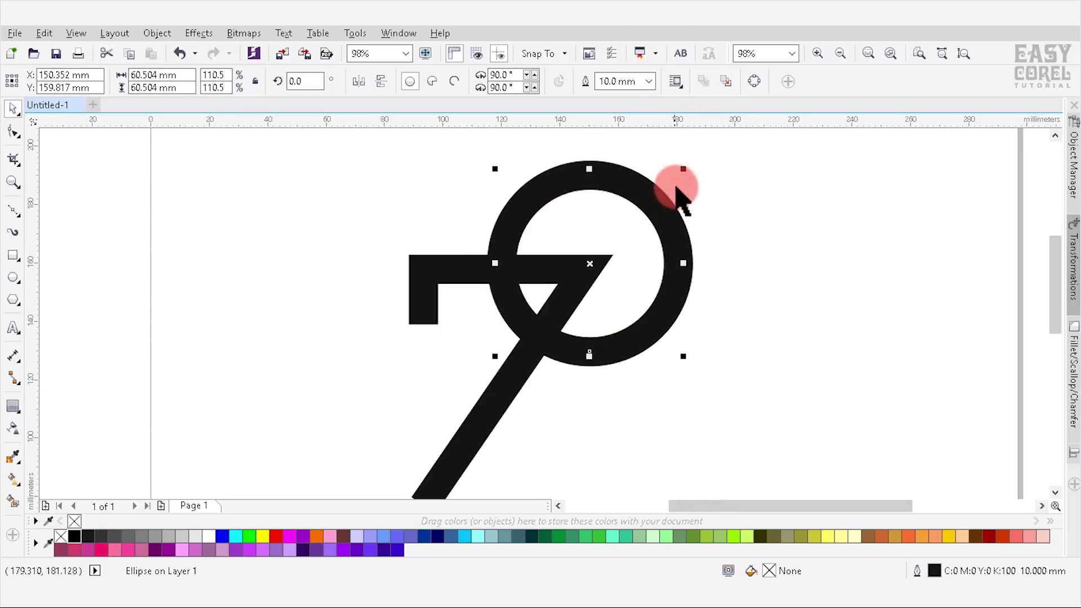
pyautogui.click(422, 270)
pyautogui.scroll(-3, 422, 270)
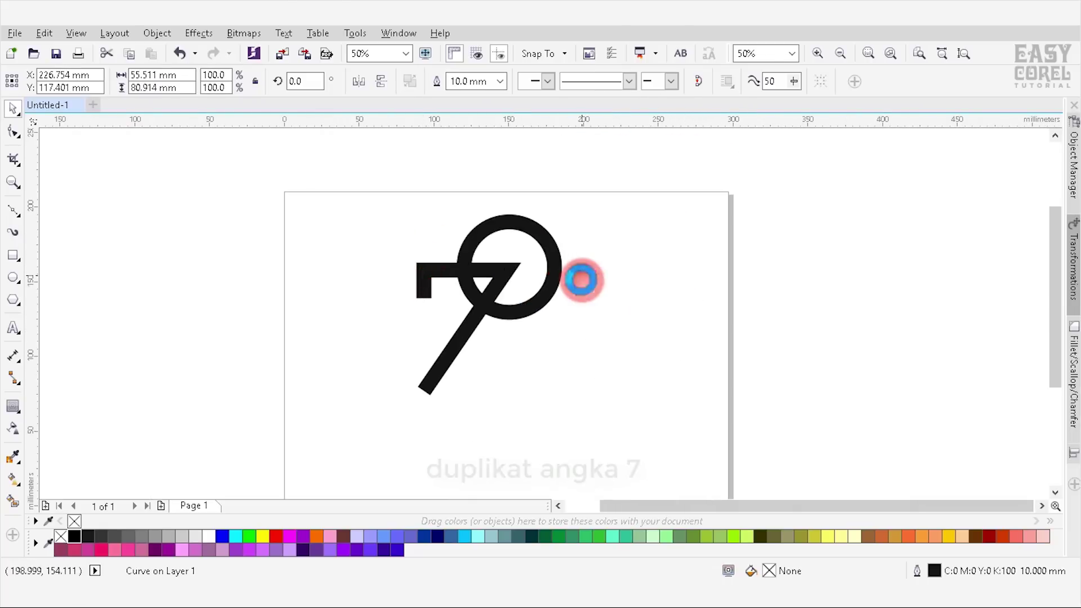
# Step: Duplicate the 7, mirror it both ways into a 2, and position it beside the ring
pyautogui.rightClick(581, 280)
pyautogui.click(381, 81)
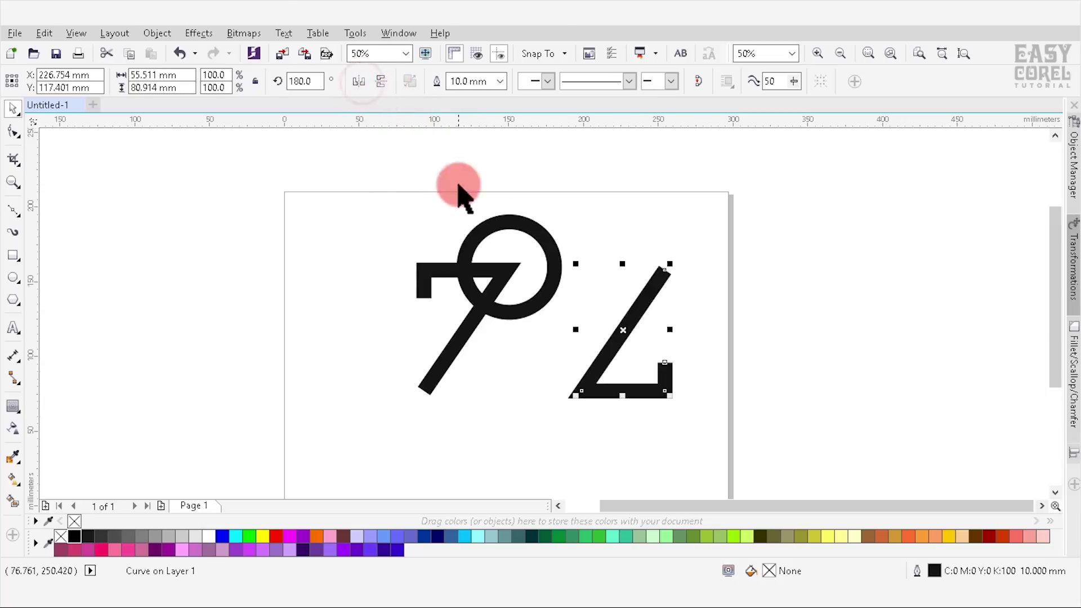
pyautogui.moveTo(659, 289)
pyautogui.mouseDown()
pyautogui.moveTo(652, 276)
pyautogui.moveTo(518, 304)
pyautogui.moveTo(532, 301)
pyautogui.mouseUp()
pyautogui.scroll(2, 519, 304)
pyautogui.click(568, 165)
pyautogui.moveTo(567, 164); pyautogui.dragTo(554, 169)
pyautogui.click(611, 197)
# Step: Adjust the flipped 7's bar-end node at the ring edge and shift the ring slightly left
pyautogui.click(596, 217)
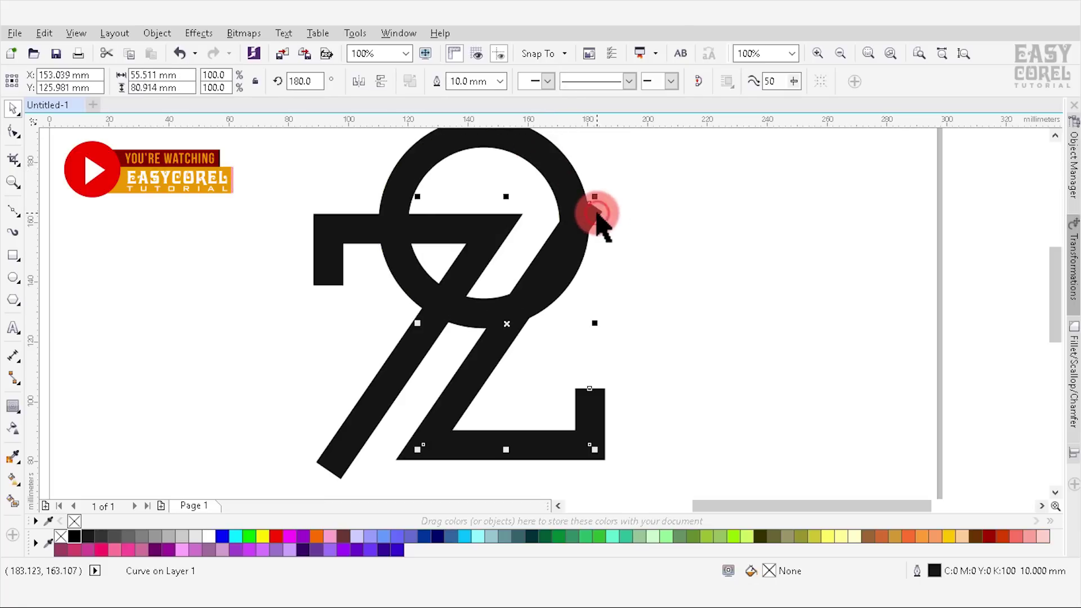
pyautogui.click(13, 132)
pyautogui.scroll(2, 623, 193)
pyautogui.moveTo(624, 186)
pyautogui.mouseDown()
pyautogui.moveTo(571, 228)
pyautogui.moveTo(517, 357)
pyautogui.moveTo(501, 352)
pyautogui.mouseUp()
pyautogui.press('space')
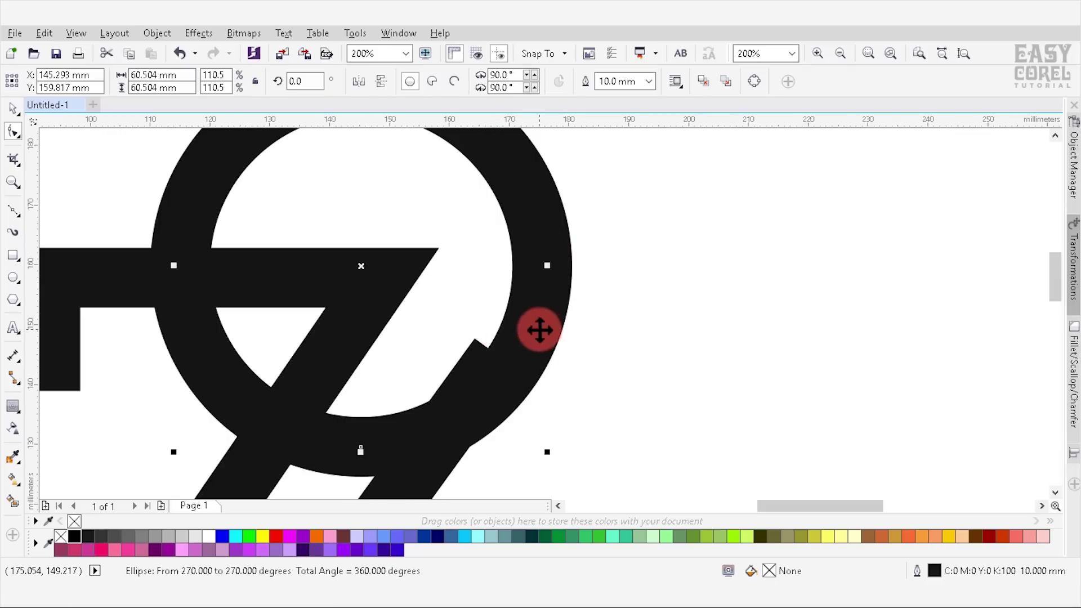
pyautogui.moveTo(521, 318); pyautogui.dragTo(518, 311)
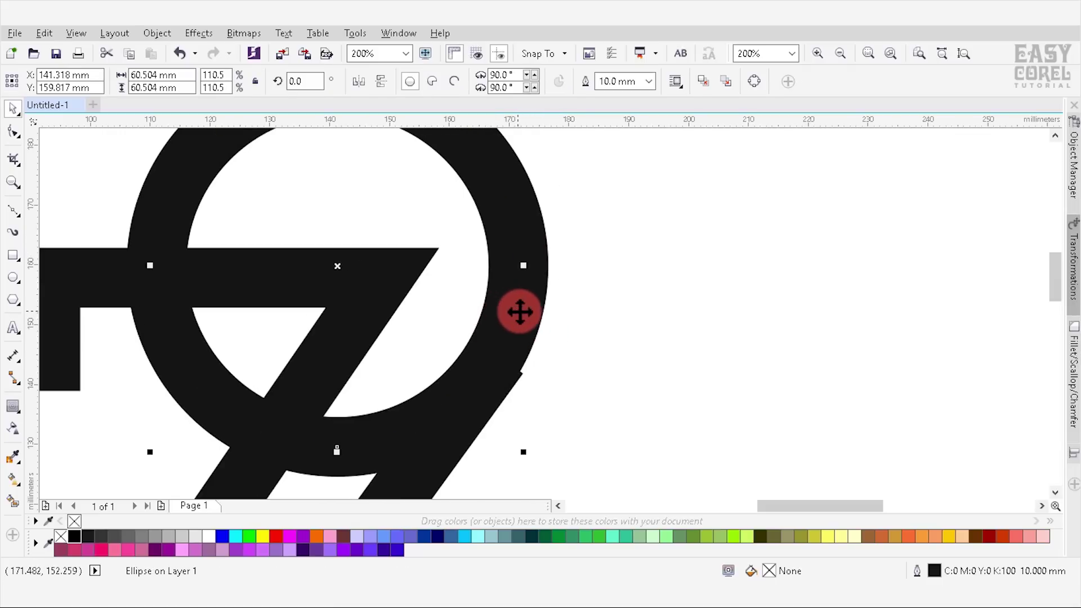
pyautogui.scroll(-1, 591, 307)
pyautogui.scroll(-1, 586, 296)
pyautogui.click(585, 292)
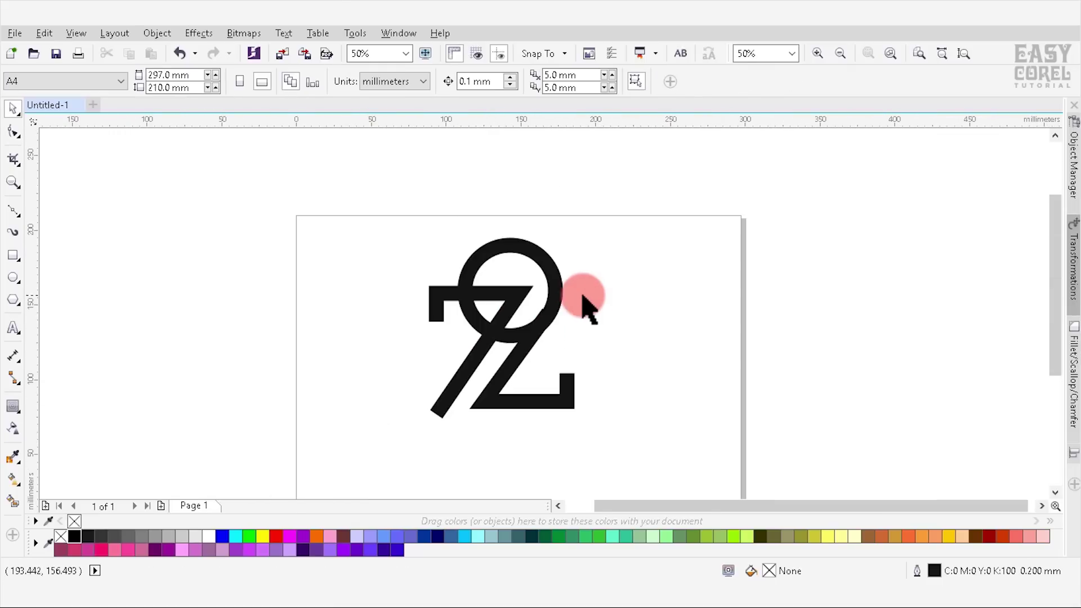
# Step: Select all three logo parts and convert their thick outlines into filled objects
pyautogui.moveTo(338, 207); pyautogui.dragTo(656, 442)
pyautogui.hotkey('shift', 'F2')
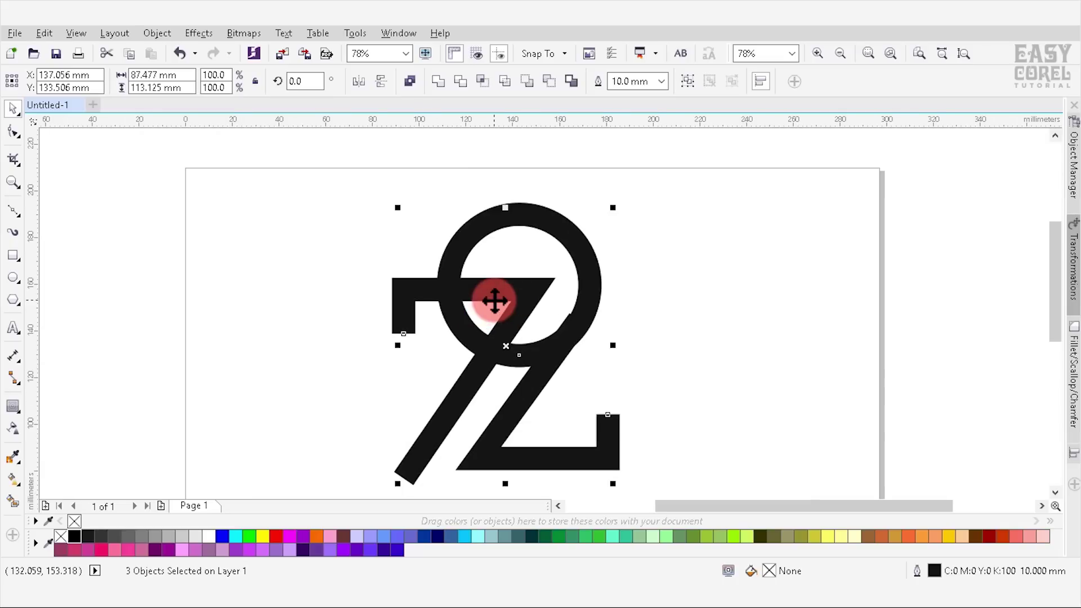
pyautogui.click(161, 32)
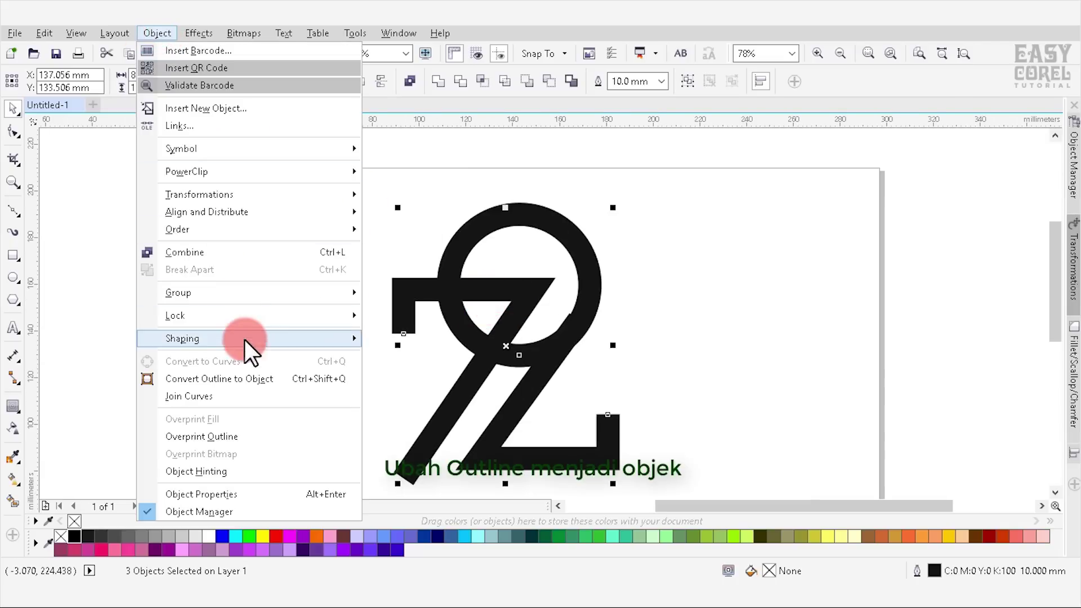
pyautogui.click(248, 373)
pyautogui.click(268, 362)
pyautogui.click(583, 285)
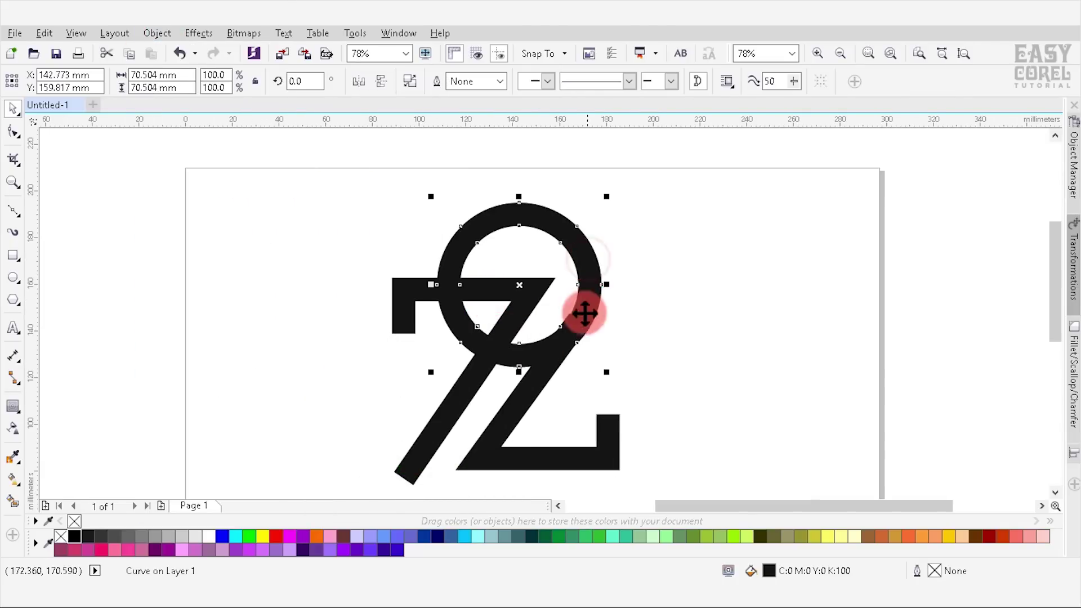
pyautogui.scroll(4, 586, 337)
pyautogui.click(168, 87)
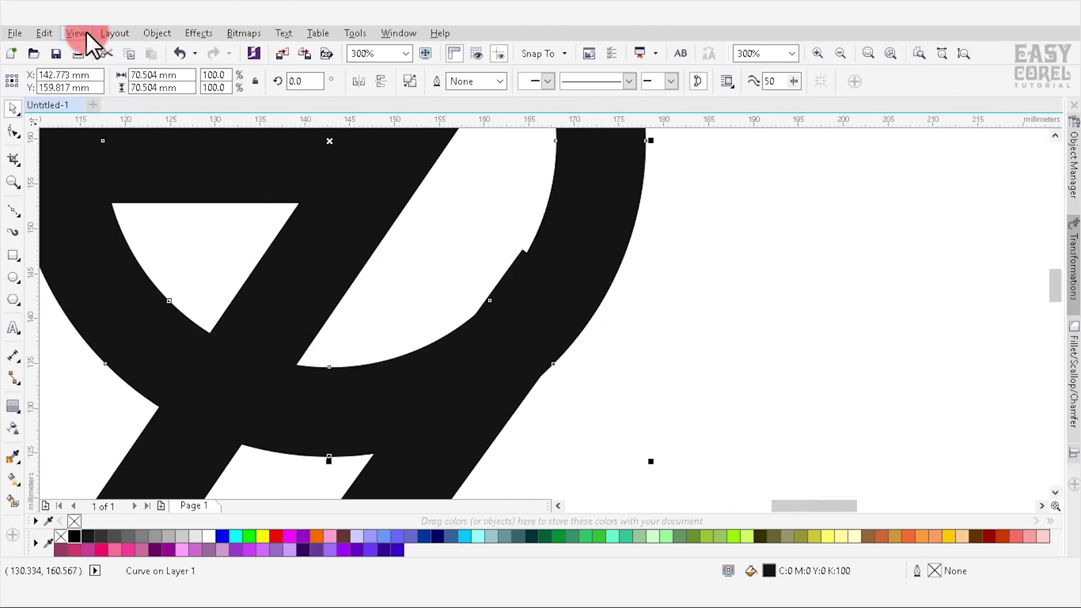
# Step: Switch to wireframe view and nudge the ring left to meet the bar edge
pyautogui.click(86, 33)
pyautogui.click(124, 64)
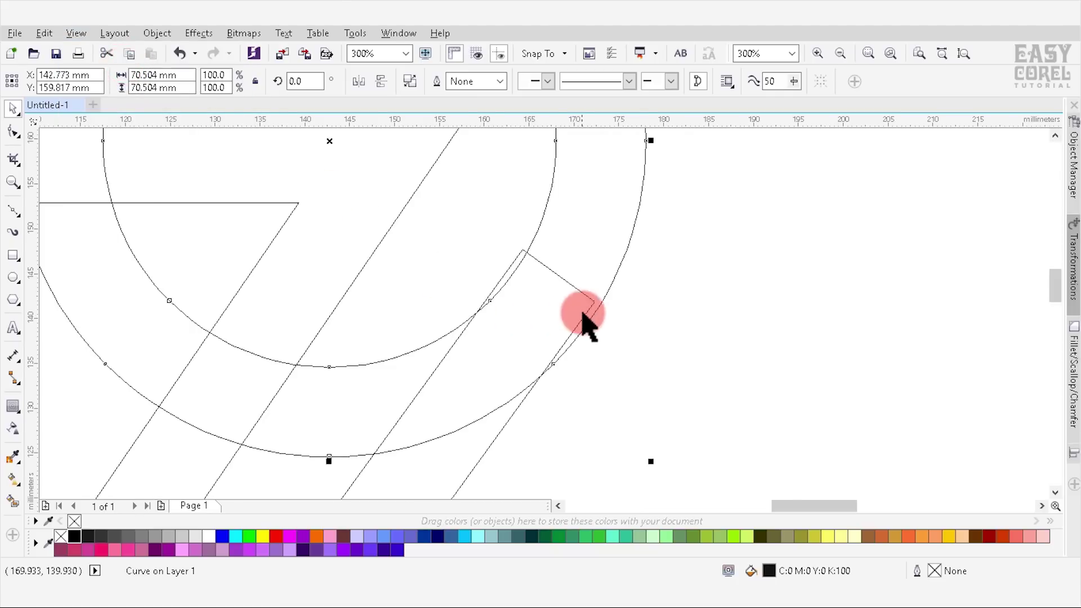
pyautogui.moveTo(618, 297); pyautogui.dragTo(606, 300)
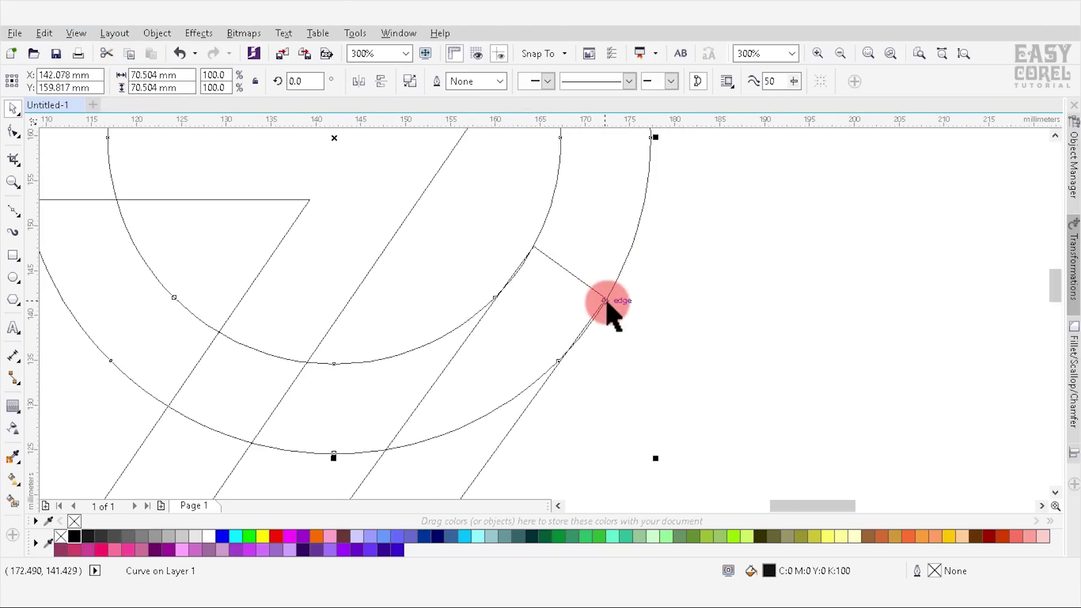
pyautogui.scroll(-1, 576, 362)
pyautogui.scroll(-1, 586, 329)
pyautogui.scroll(3, 631, 324)
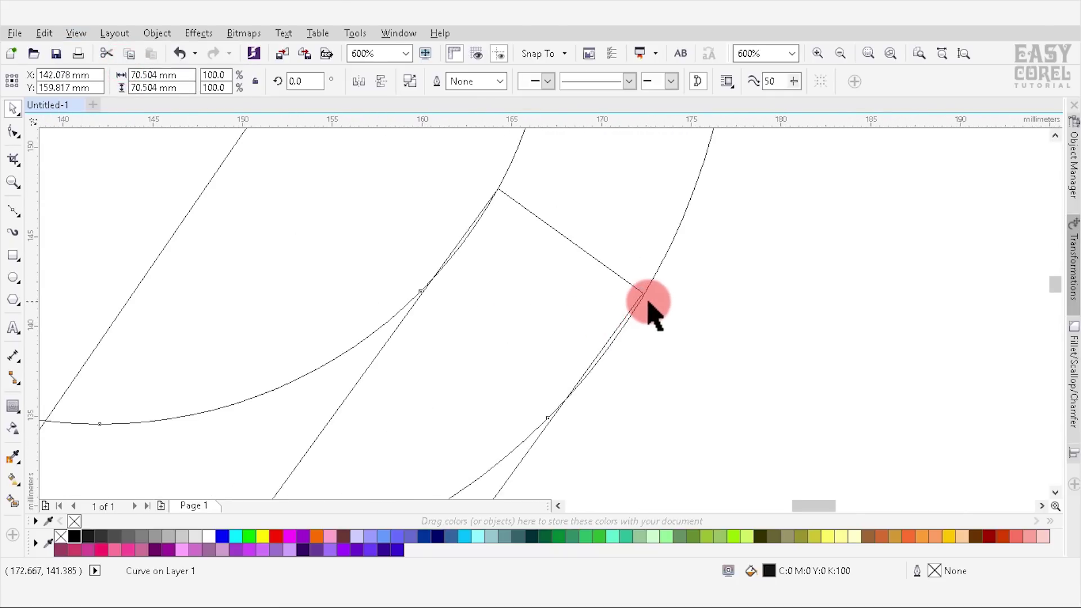
pyautogui.scroll(1, 653, 313)
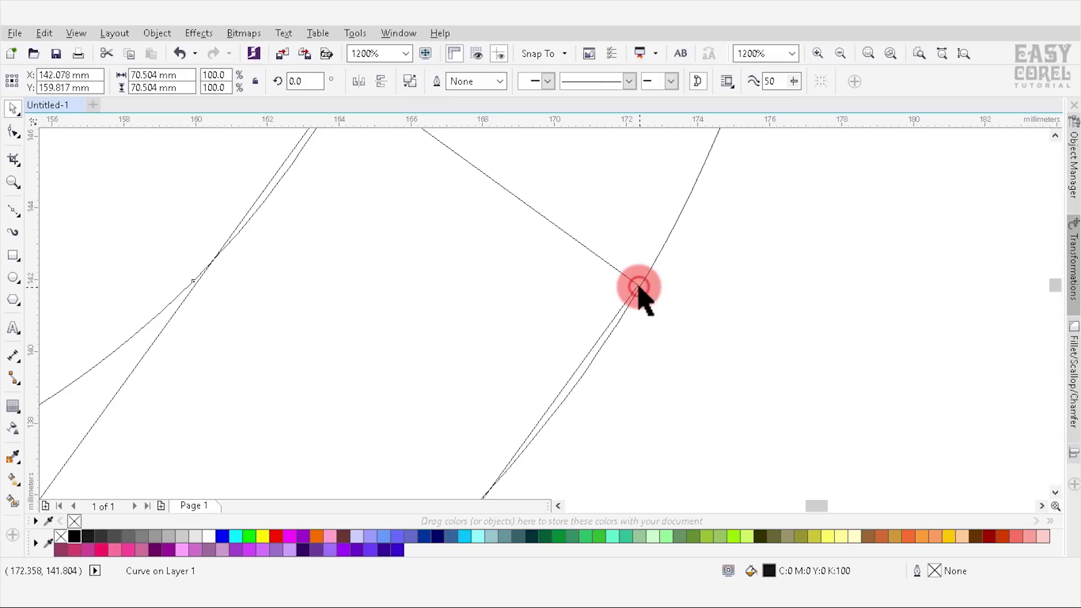
pyautogui.scroll(-1, 634, 285)
pyautogui.scroll(-1, 645, 280)
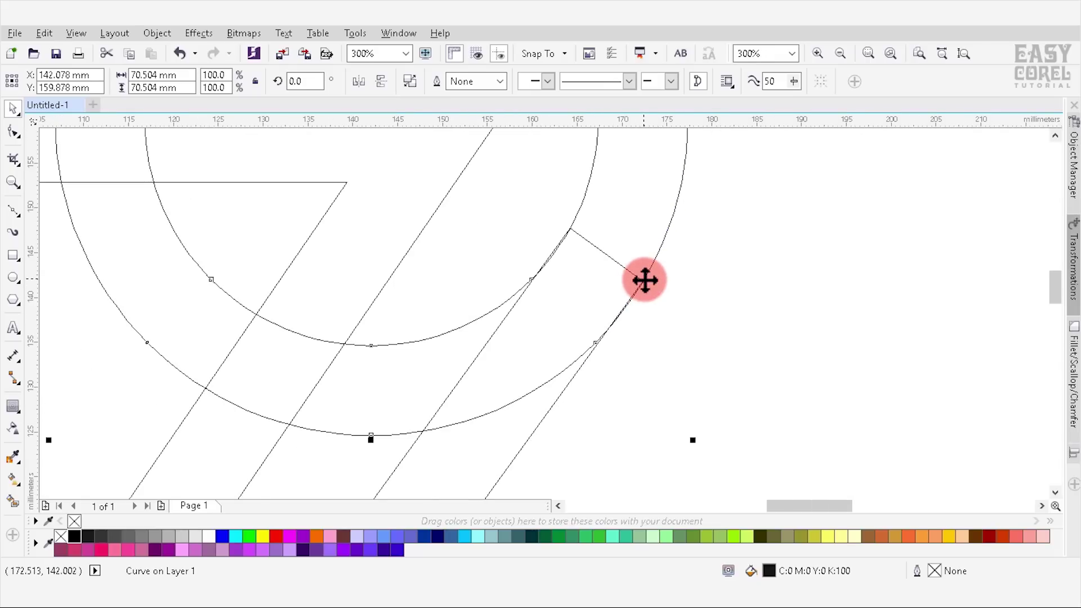
# Step: Drag the bar's corner node down and right, then restore the filled display
pyautogui.click(555, 397)
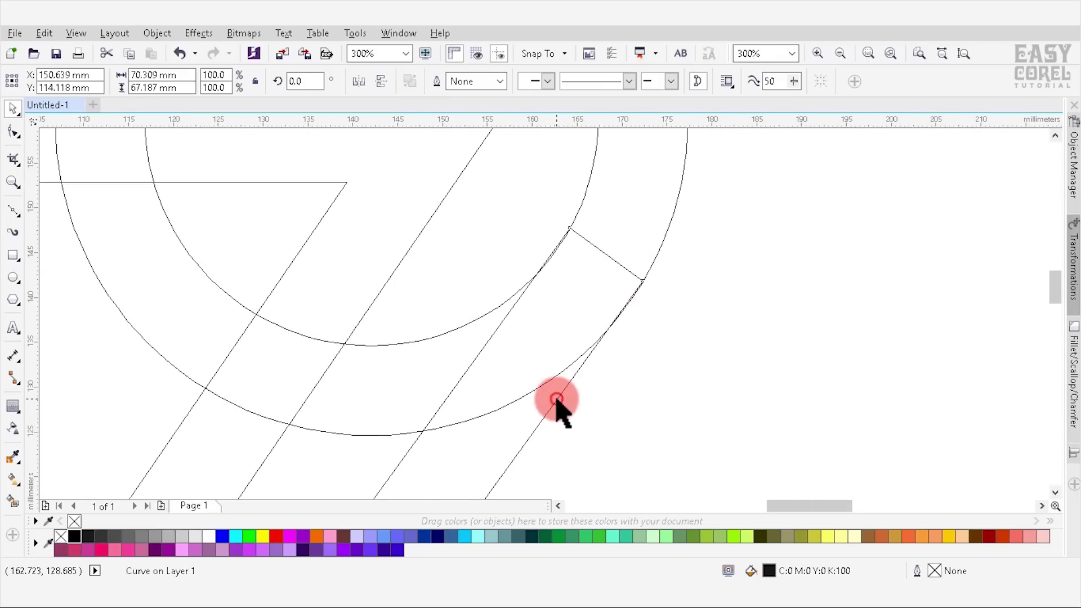
pyautogui.click(13, 131)
pyautogui.scroll(2, 569, 232)
pyautogui.moveTo(582, 230)
pyautogui.mouseDown()
pyautogui.moveTo(465, 411)
pyautogui.moveTo(511, 338)
pyautogui.moveTo(719, 340)
pyautogui.moveTo(741, 352)
pyautogui.moveTo(736, 397)
pyautogui.moveTo(735, 308)
pyautogui.mouseUp()
pyautogui.scroll(-1, 513, 336)
pyautogui.scroll(-2, 736, 360)
pyautogui.click(79, 34)
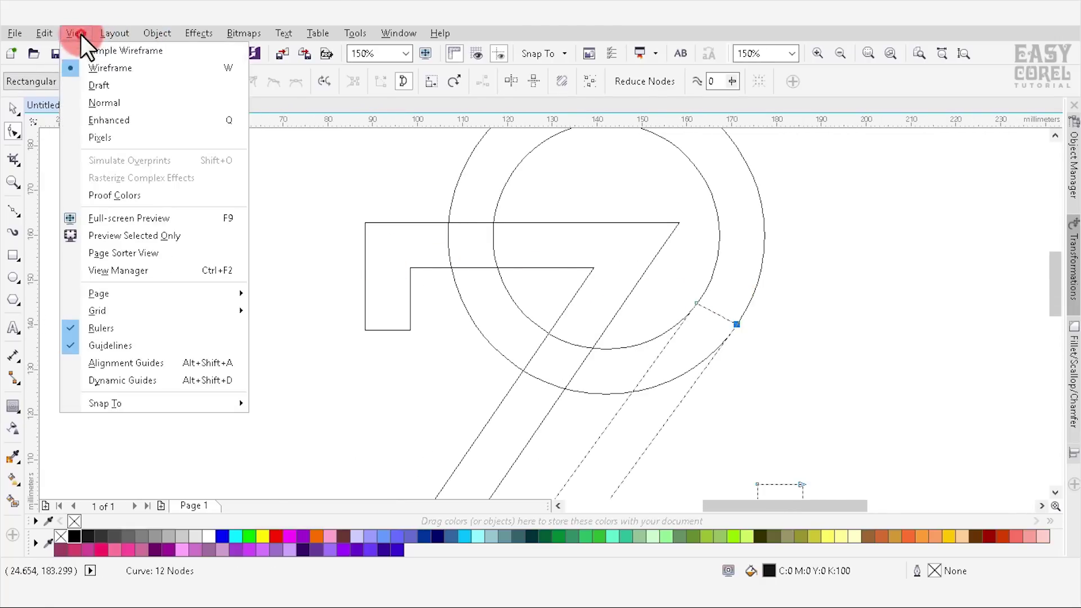
pyautogui.click(110, 103)
pyautogui.scroll(-1, 574, 318)
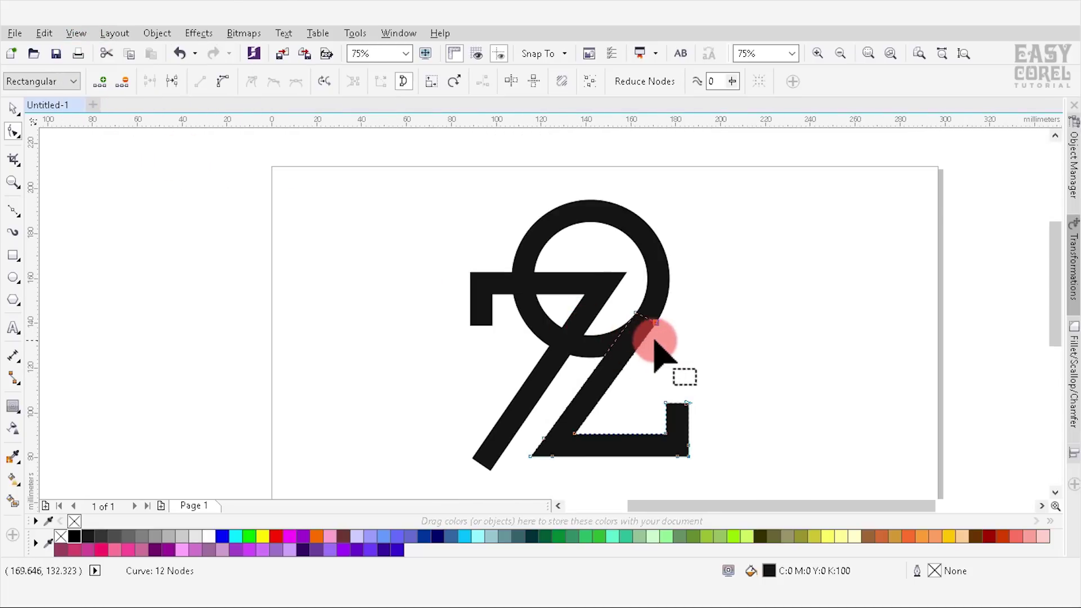
# Step: Marquee-select the 2's bottom nodes and shift its base into position
pyautogui.press('space')
pyautogui.click(14, 133)
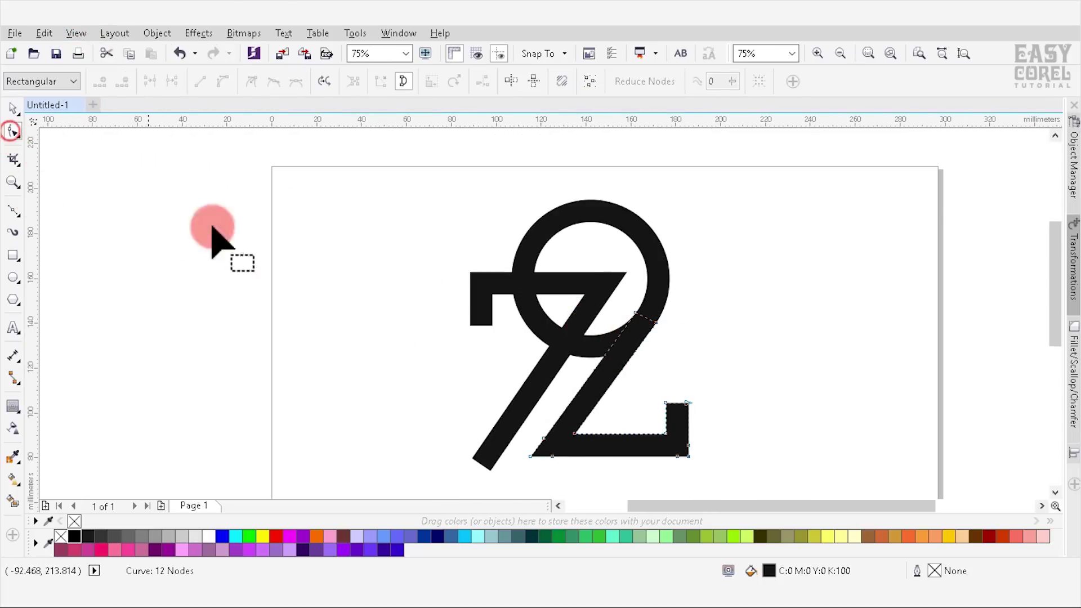
pyautogui.moveTo(837, 385); pyautogui.dragTo(490, 458)
pyautogui.scroll(1, 579, 444)
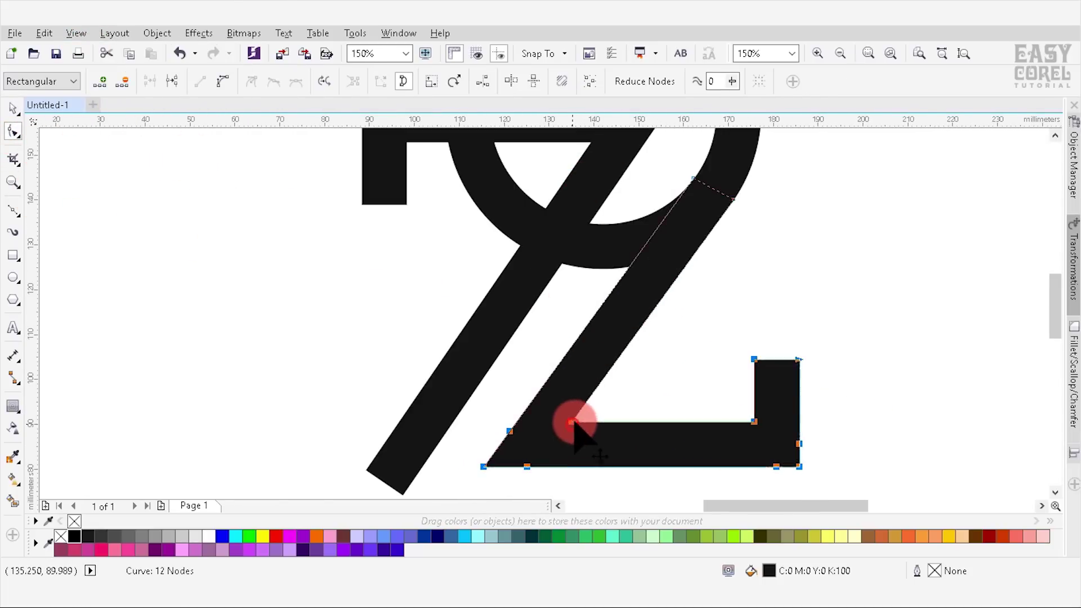
pyautogui.scroll(-1, 572, 422)
pyautogui.moveTo(608, 389); pyautogui.dragTo(613, 389)
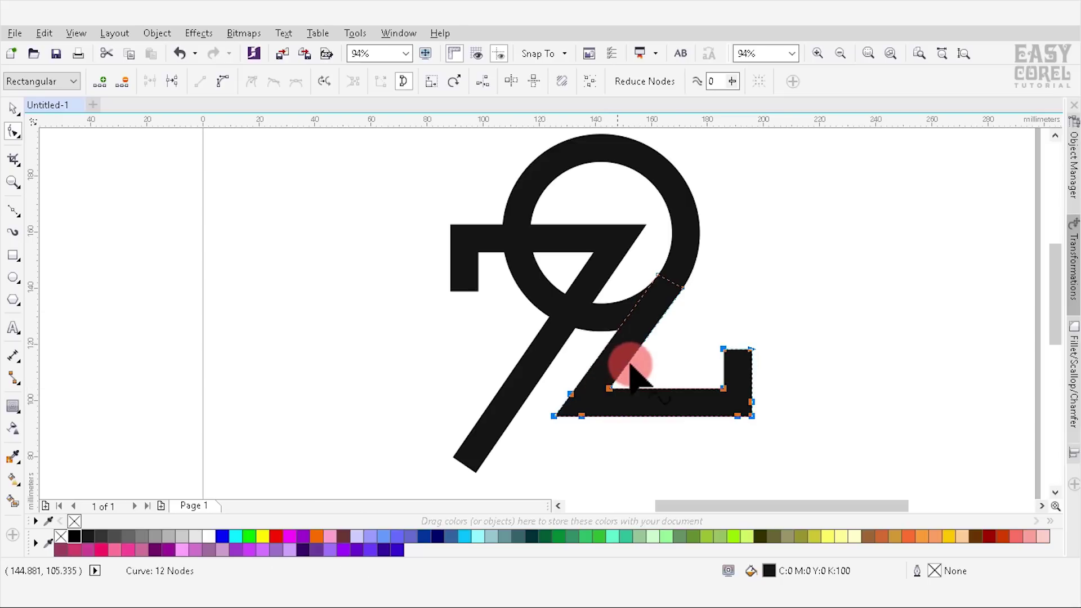
pyautogui.press('space')
pyautogui.click(732, 302)
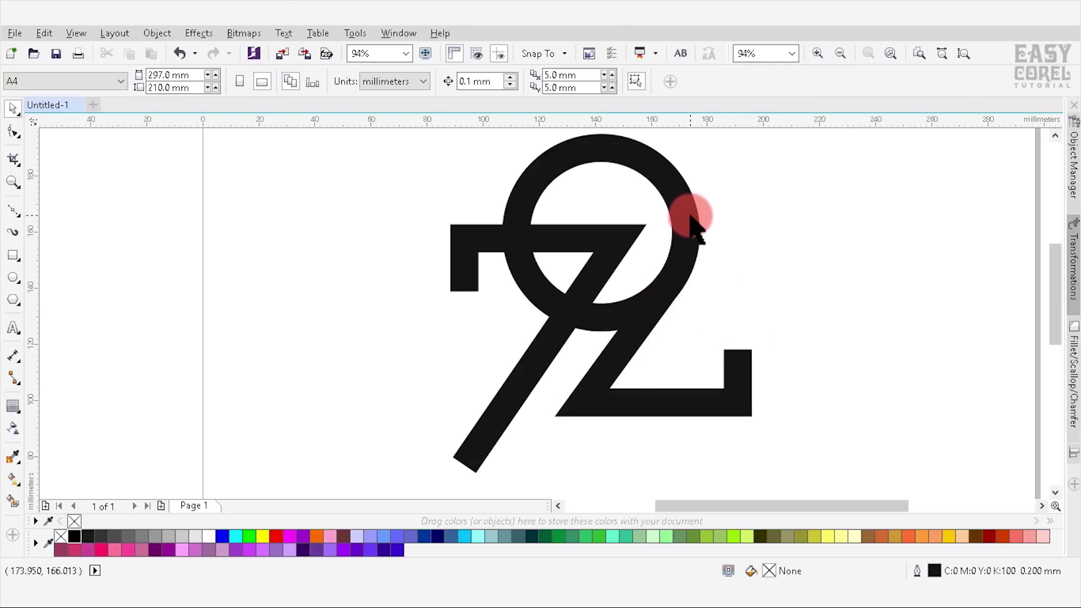
# Step: Apply a 4.0 mm inside contour to the circle
pyautogui.click(692, 223)
pyautogui.click(13, 406)
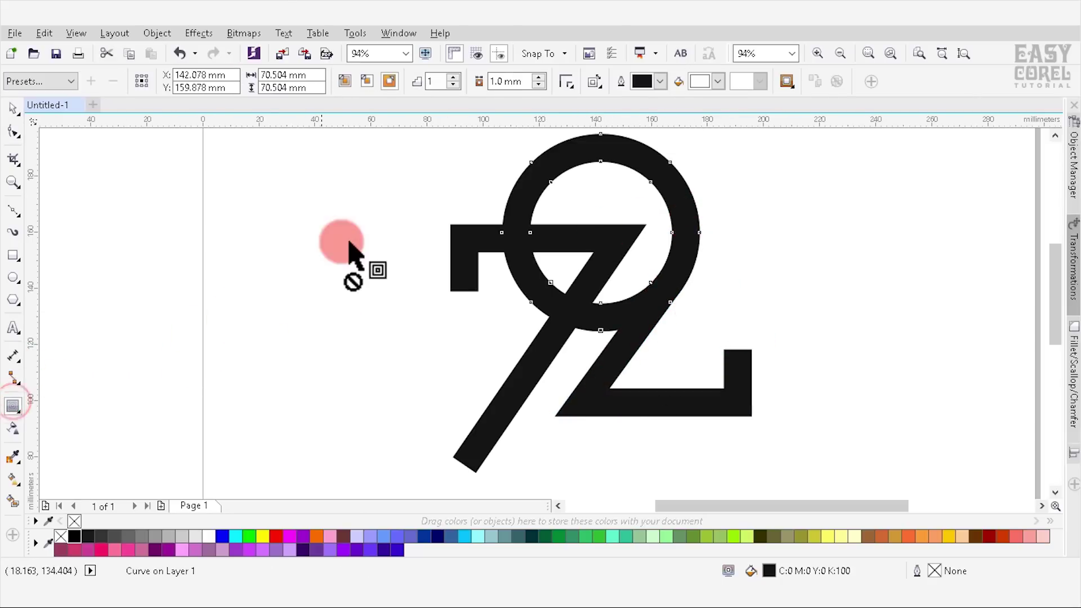
pyautogui.click(363, 81)
pyautogui.click(539, 77)
pyautogui.click(541, 77)
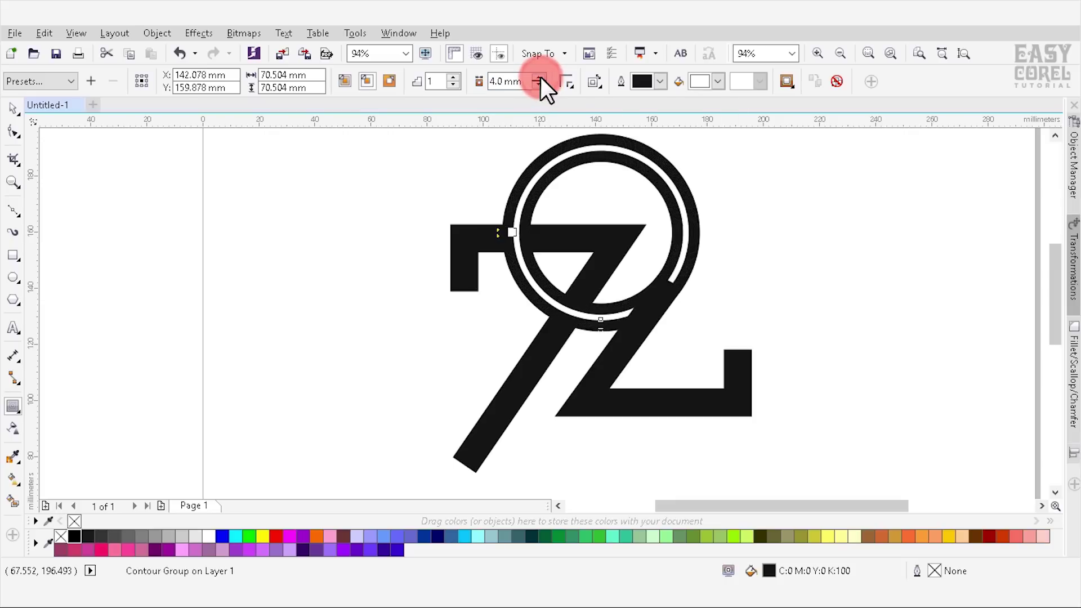
pyautogui.click(541, 77)
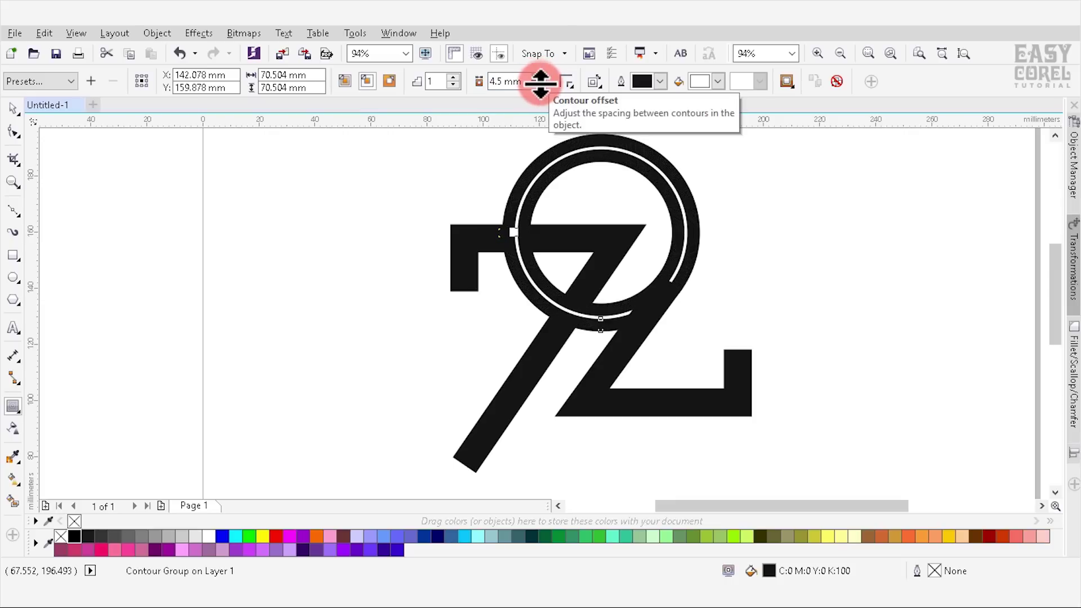
pyautogui.click(540, 86)
# Step: Break the contour groups of the 2 and the circle apart into separate shapes
pyautogui.click(596, 376)
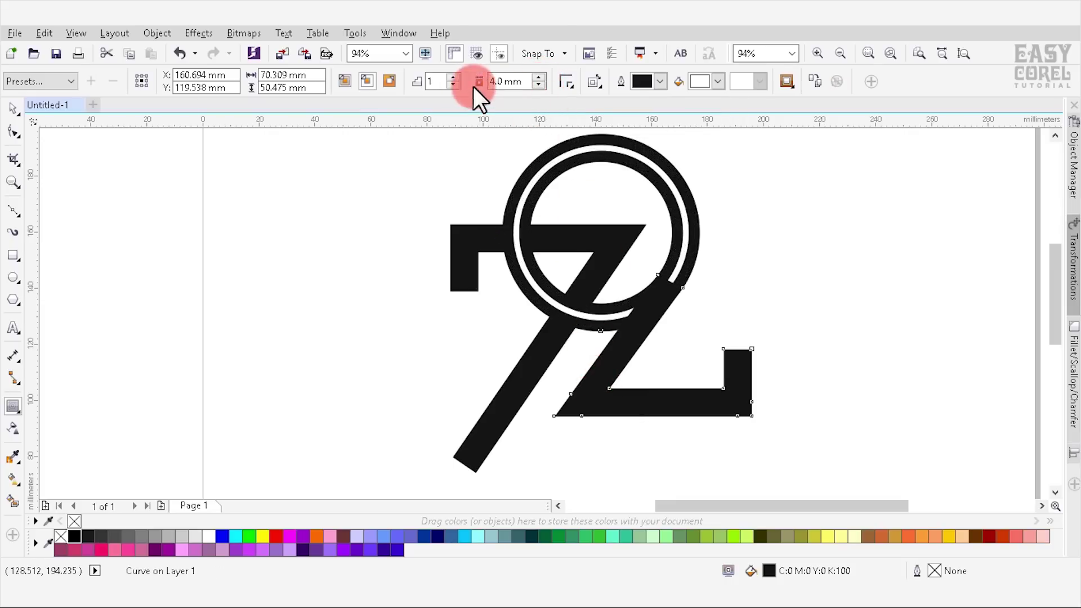
pyautogui.scroll(2, 670, 273)
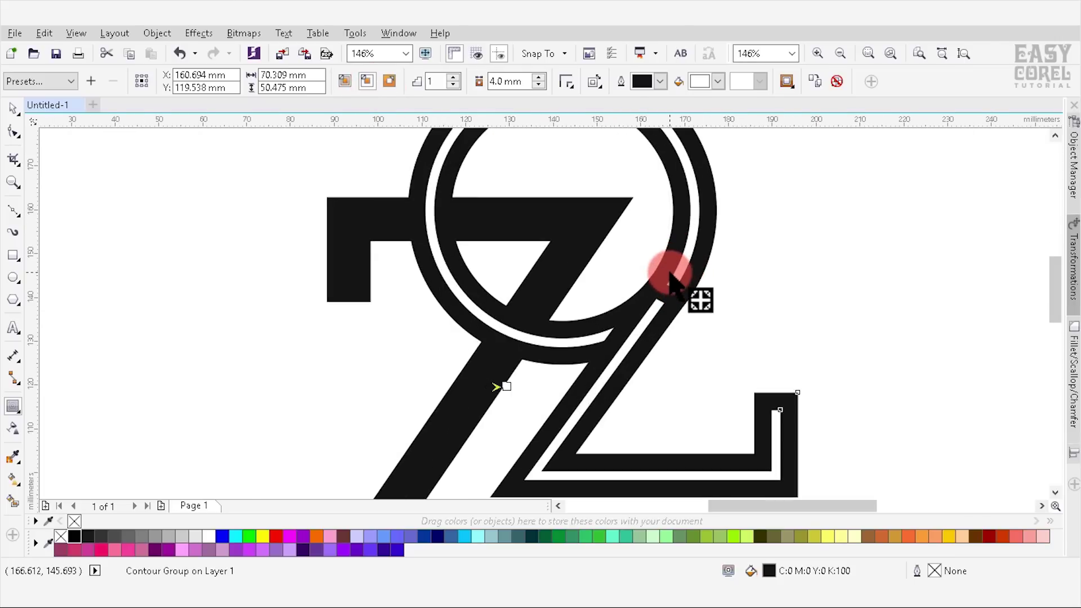
pyautogui.click(166, 38)
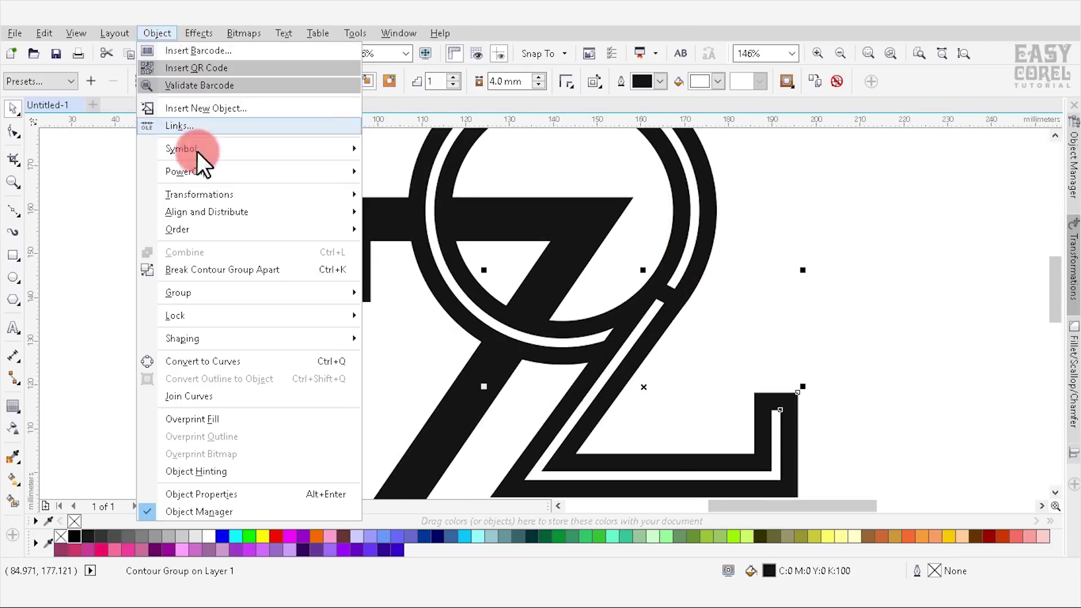
pyautogui.click(227, 269)
pyautogui.click(442, 263)
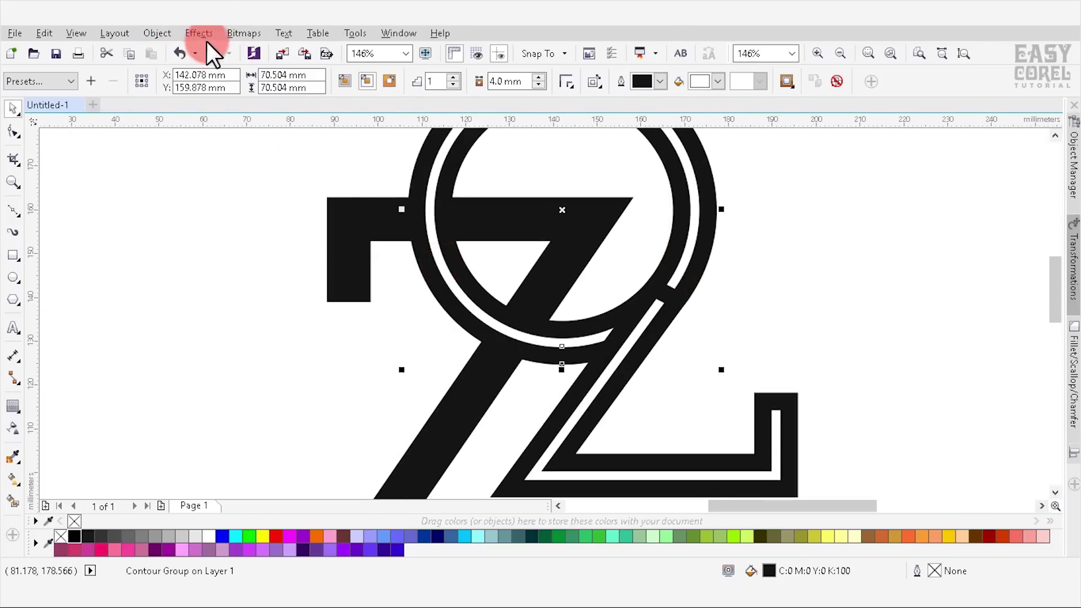
pyautogui.click(157, 34)
pyautogui.click(217, 271)
pyautogui.click(731, 322)
pyautogui.click(658, 302)
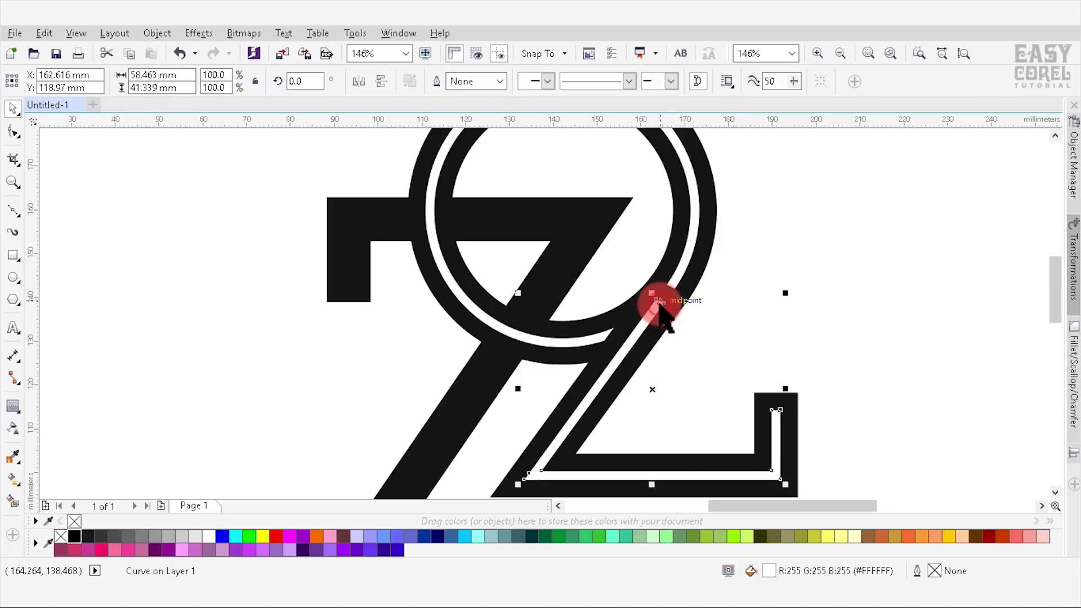
# Step: Pull the end node of the 2's white inner strip up toward the ring
pyautogui.click(13, 131)
pyautogui.scroll(2, 670, 296)
pyautogui.scroll(2, 671, 318)
pyautogui.moveTo(637, 307)
pyautogui.mouseDown()
pyautogui.moveTo(680, 269)
pyautogui.moveTo(694, 234)
pyautogui.moveTo(668, 259)
pyautogui.mouseUp()
pyautogui.scroll(-1, 698, 248)
pyautogui.scroll(2, 698, 245)
pyautogui.scroll(-2, 668, 259)
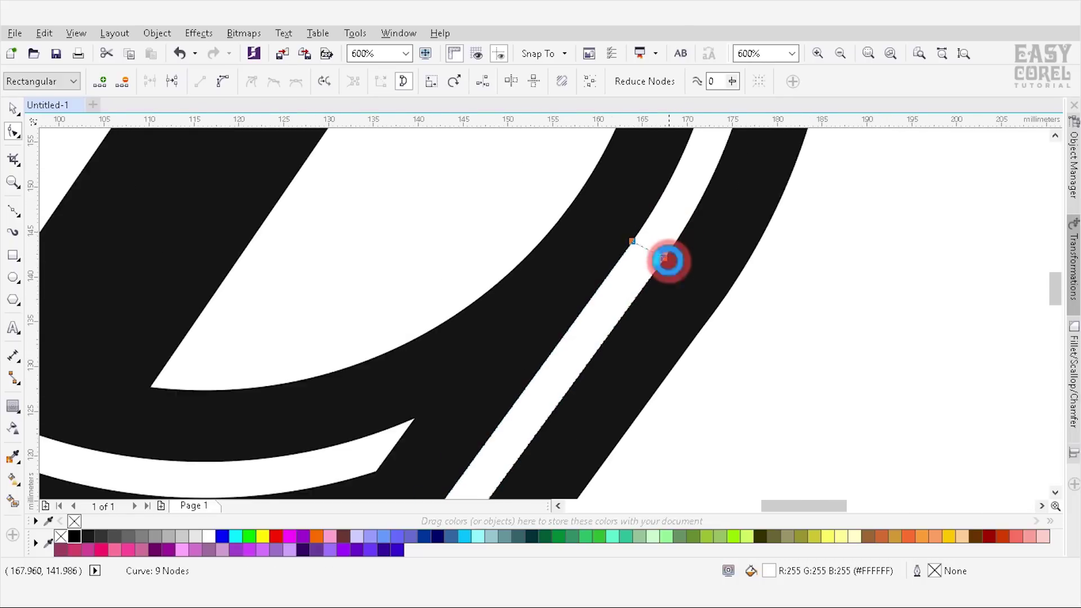
pyautogui.scroll(-1, 683, 273)
pyautogui.press('space')
pyautogui.scroll(-1, 731, 287)
# Step: Bring the circle's white ring to the front of the page
pyautogui.click(745, 286)
pyautogui.click(591, 325)
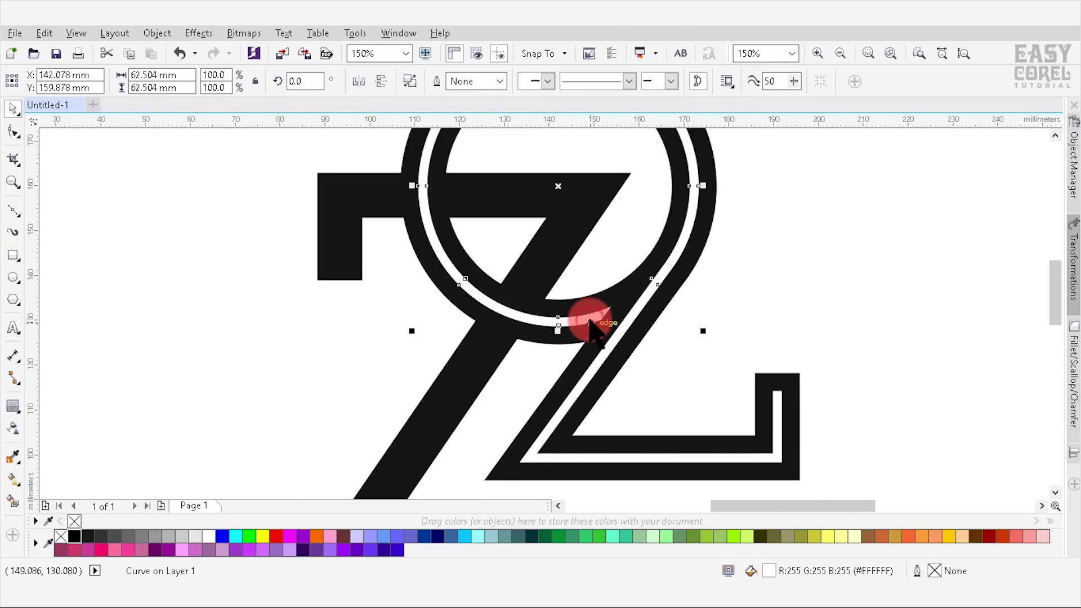
pyautogui.rightClick(554, 327)
pyautogui.moveTo(596, 406)
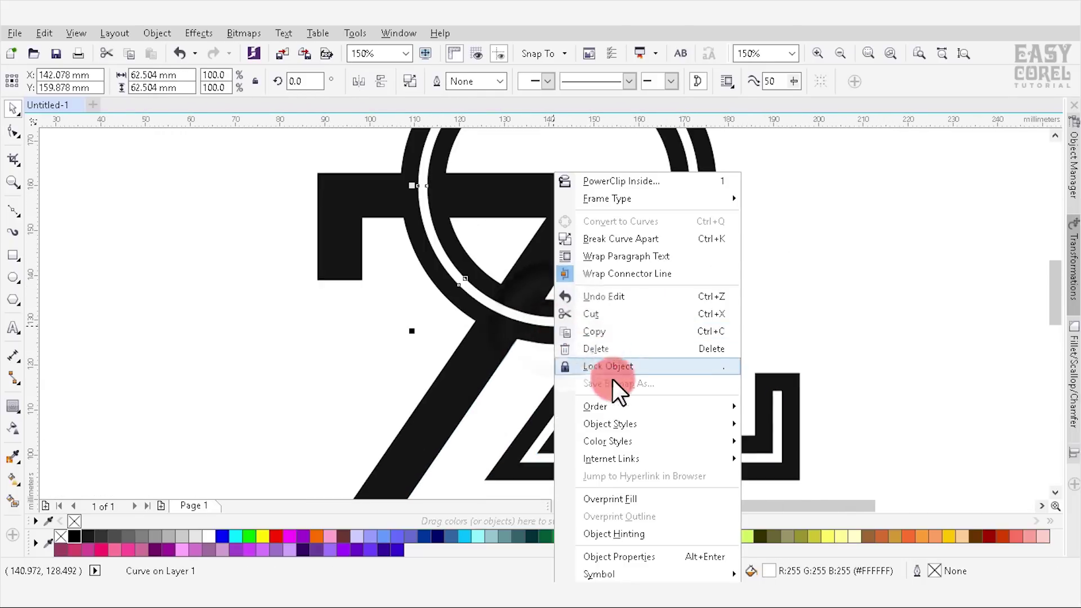
pyautogui.click(783, 411)
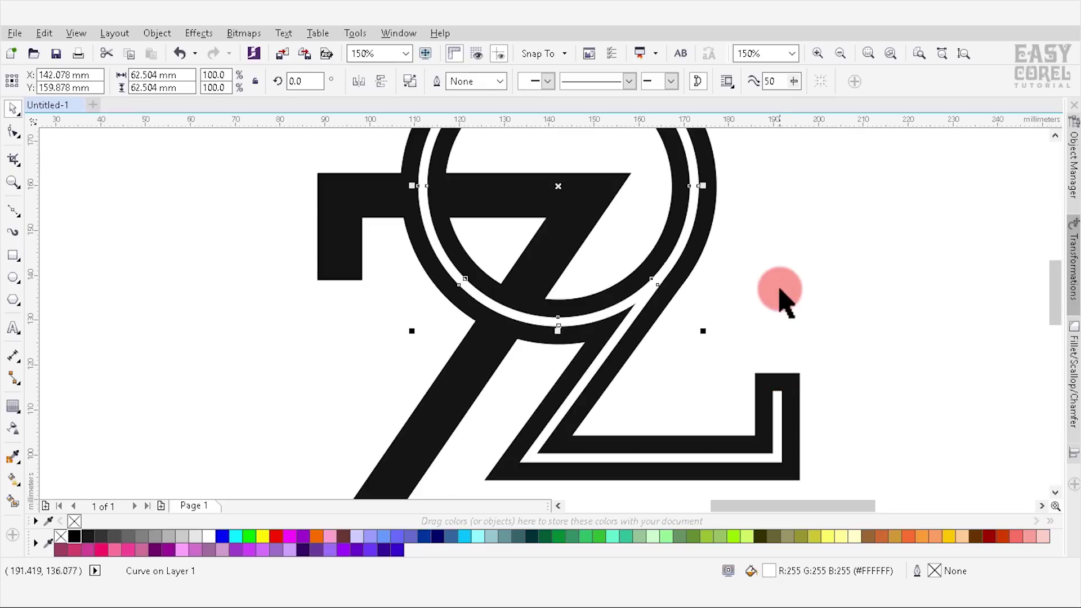
pyautogui.click(774, 291)
pyautogui.click(14, 210)
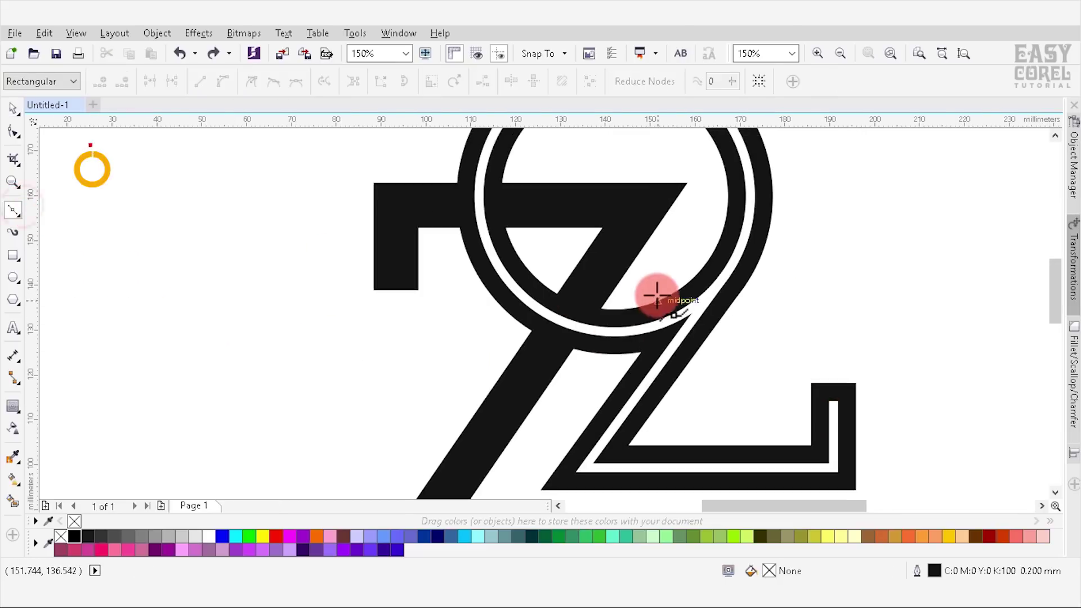
# Step: Draw a closed four-node patch across the join between the ring and the 2's diagonal
pyautogui.scroll(1, 772, 272)
pyautogui.scroll(2, 773, 254)
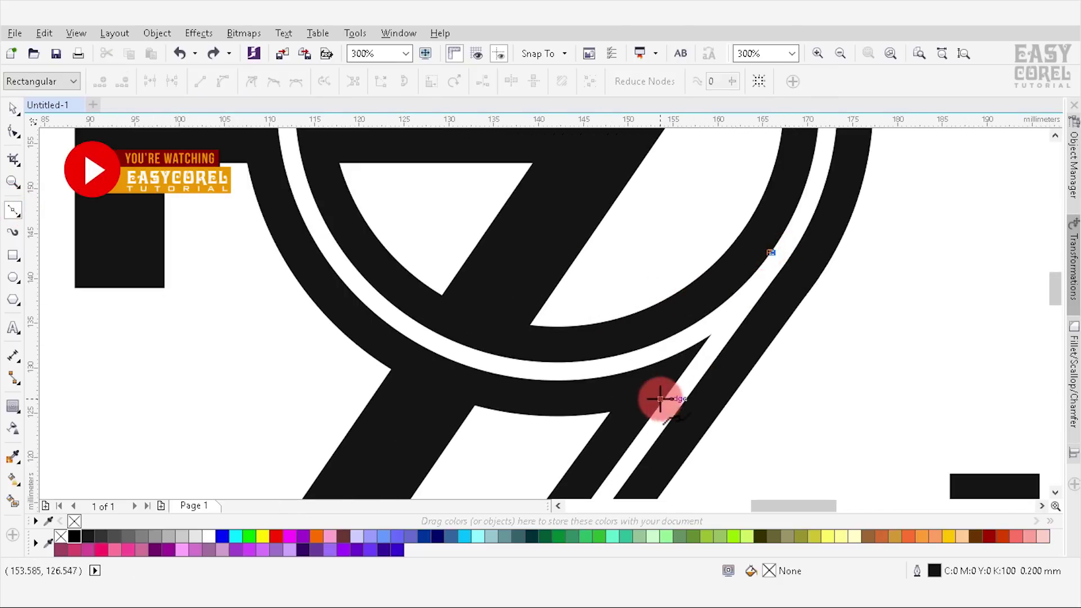
pyautogui.moveTo(770, 253); pyautogui.dragTo(628, 444)
pyautogui.click(454, 438)
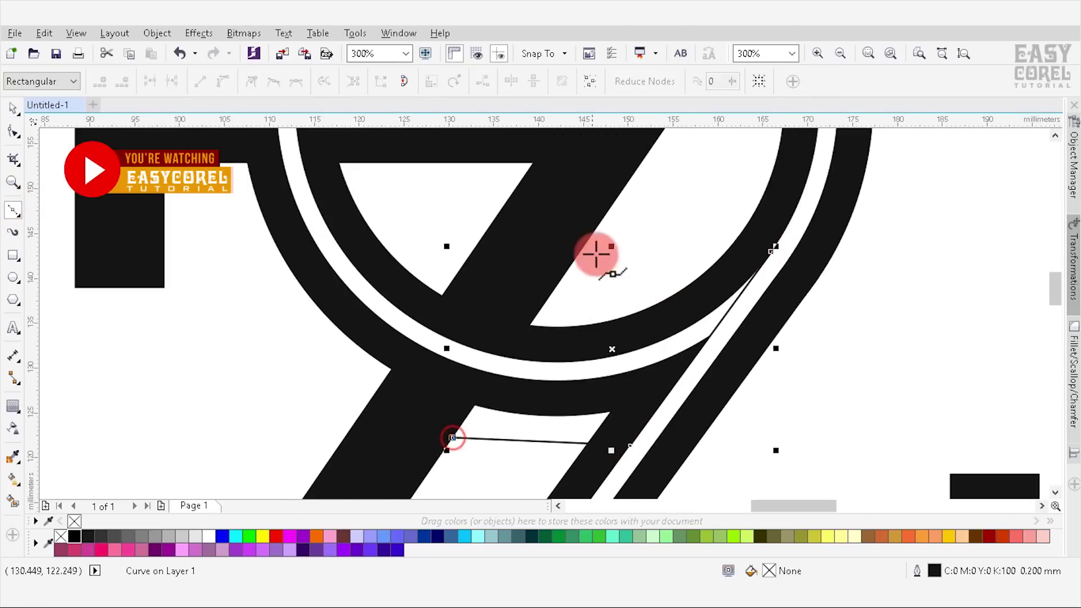
pyautogui.click(603, 217)
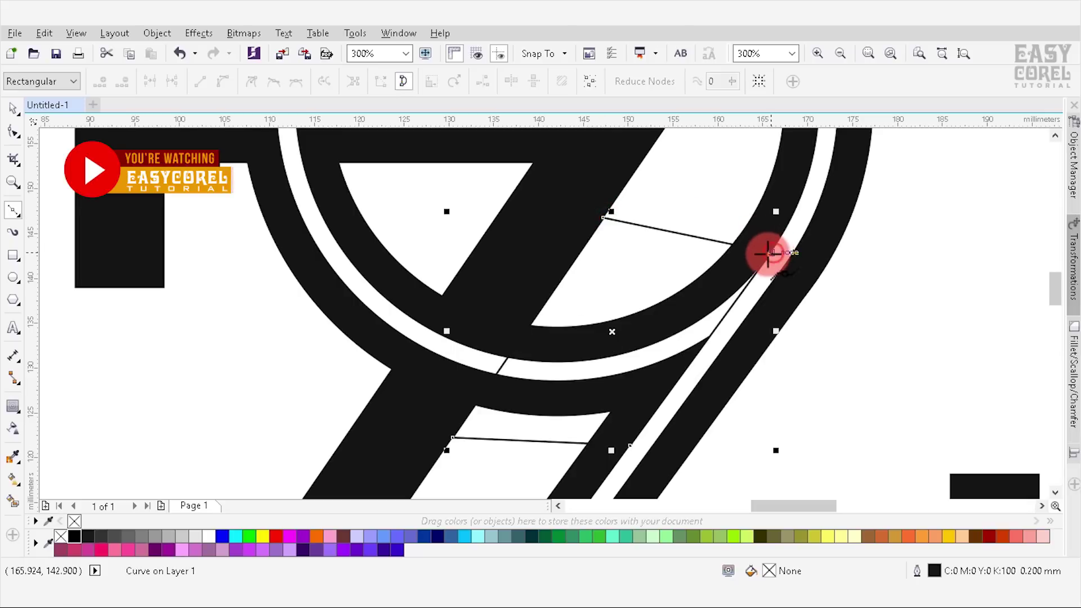
pyautogui.click(769, 253)
pyautogui.press('space')
# Step: Weld the patch with the white ring and snap its corners onto the ring and diagonal edges
pyautogui.keyDown('shift'); pyautogui.click(366, 297); pyautogui.keyUp('shift')
pyautogui.click(518, 82)
pyautogui.click(602, 185)
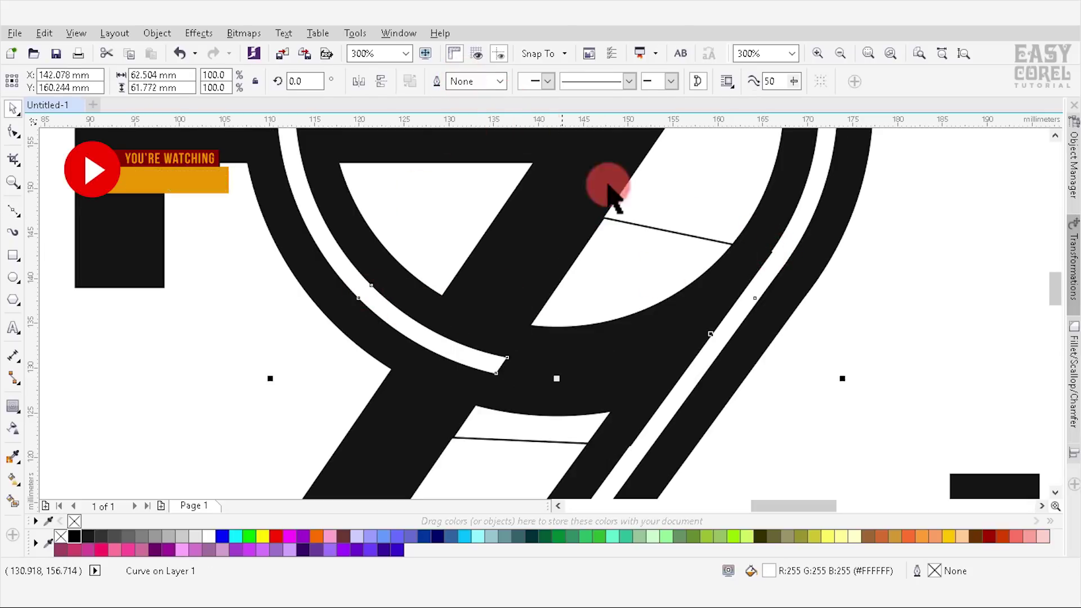
pyautogui.click(667, 231)
pyautogui.click(12, 131)
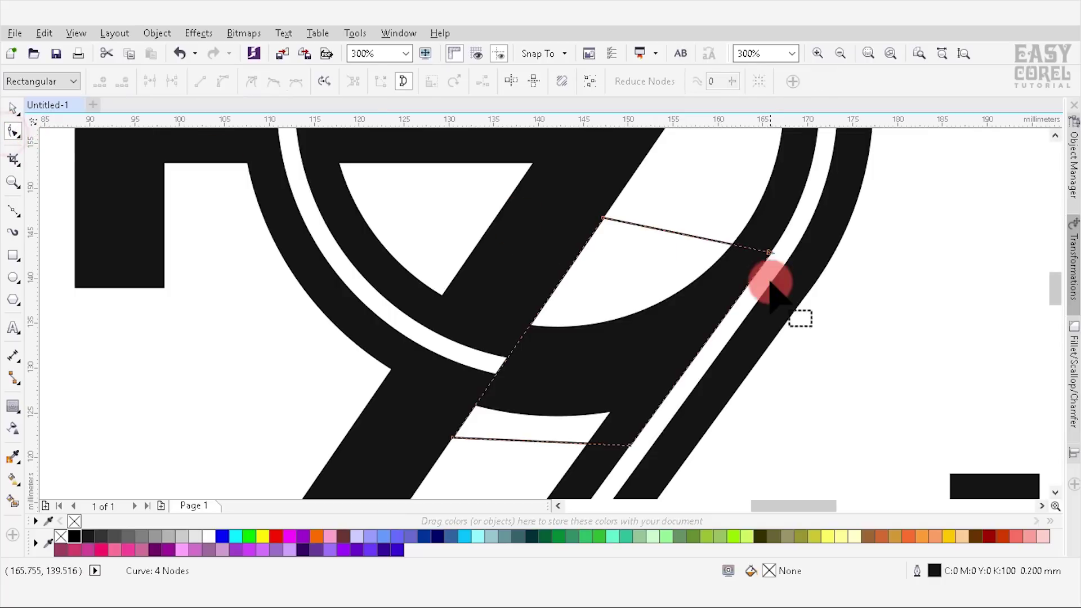
pyautogui.moveTo(769, 253); pyautogui.dragTo(735, 240)
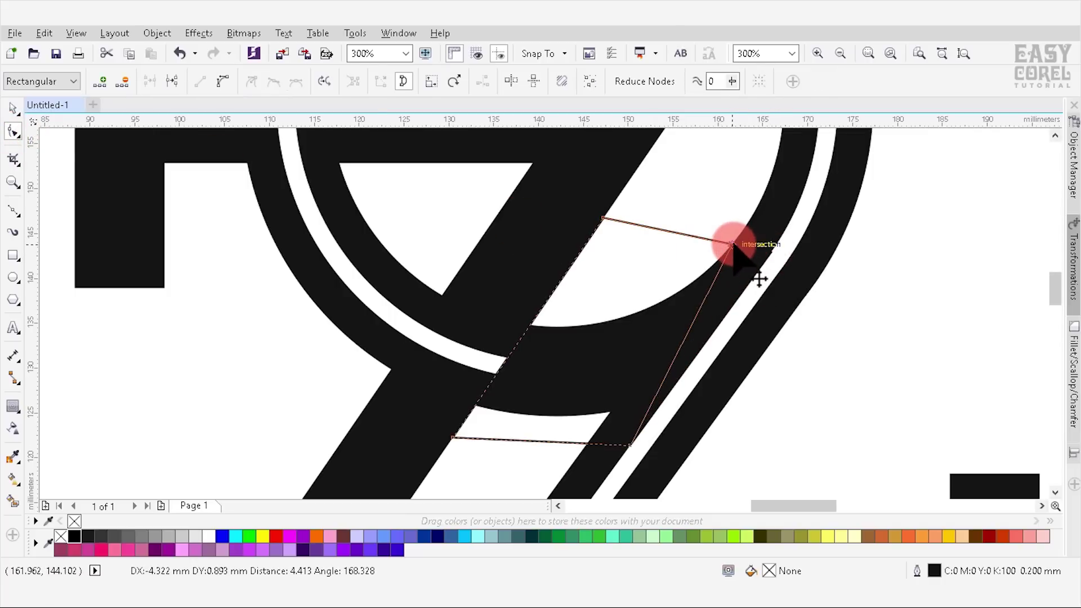
pyautogui.click(655, 447)
pyautogui.moveTo(630, 445); pyautogui.dragTo(591, 443)
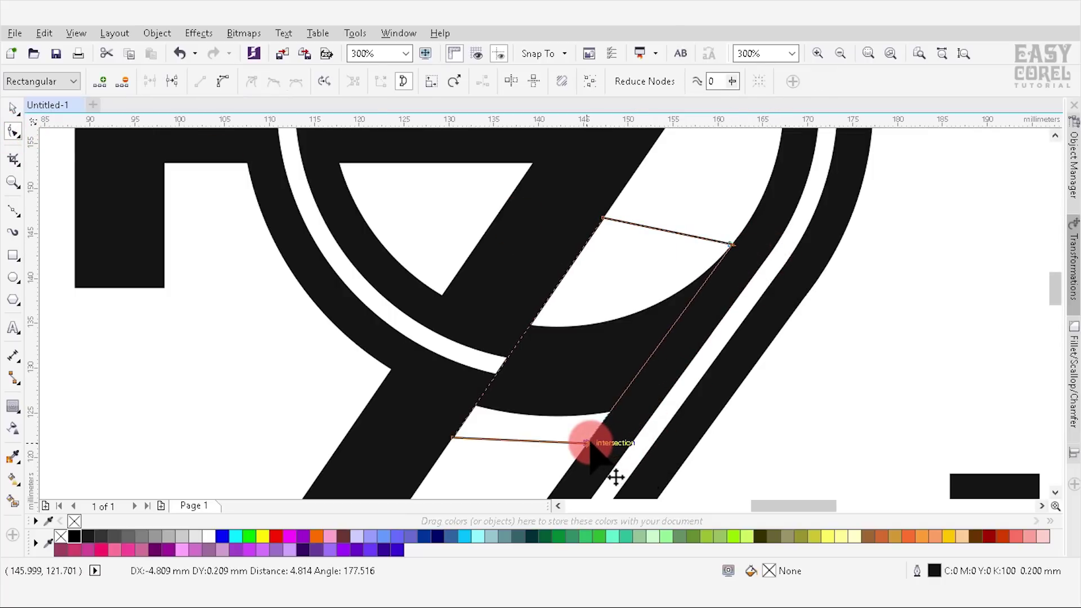
pyautogui.press('space')
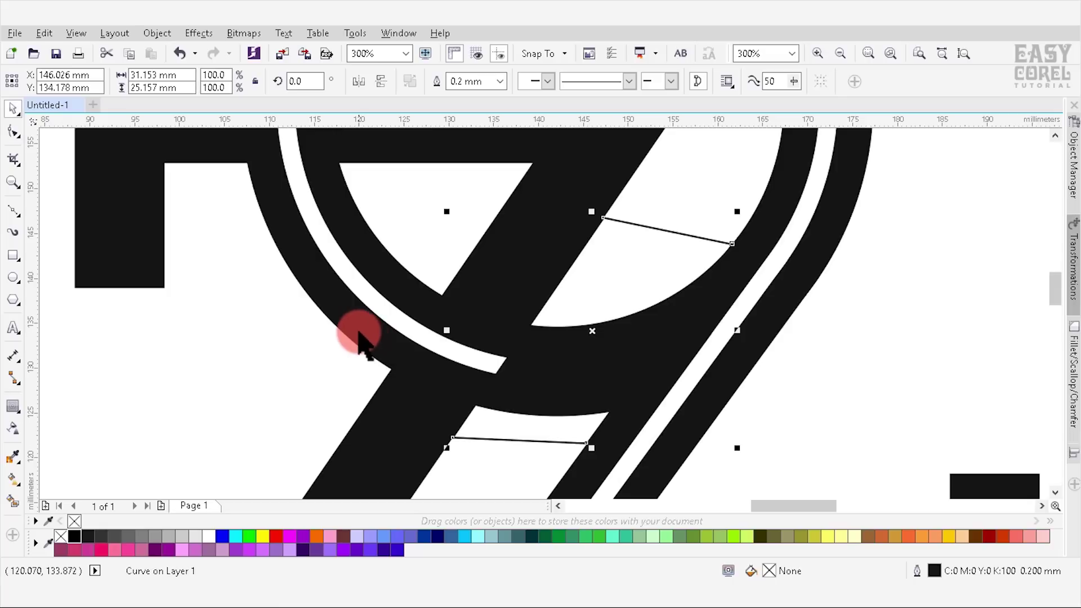
# Step: Combine the patch with a second shape into one curve, then undo that combine
pyautogui.keyDown('shift'); pyautogui.click(356, 328); pyautogui.keyUp('shift')
pyautogui.click(548, 82)
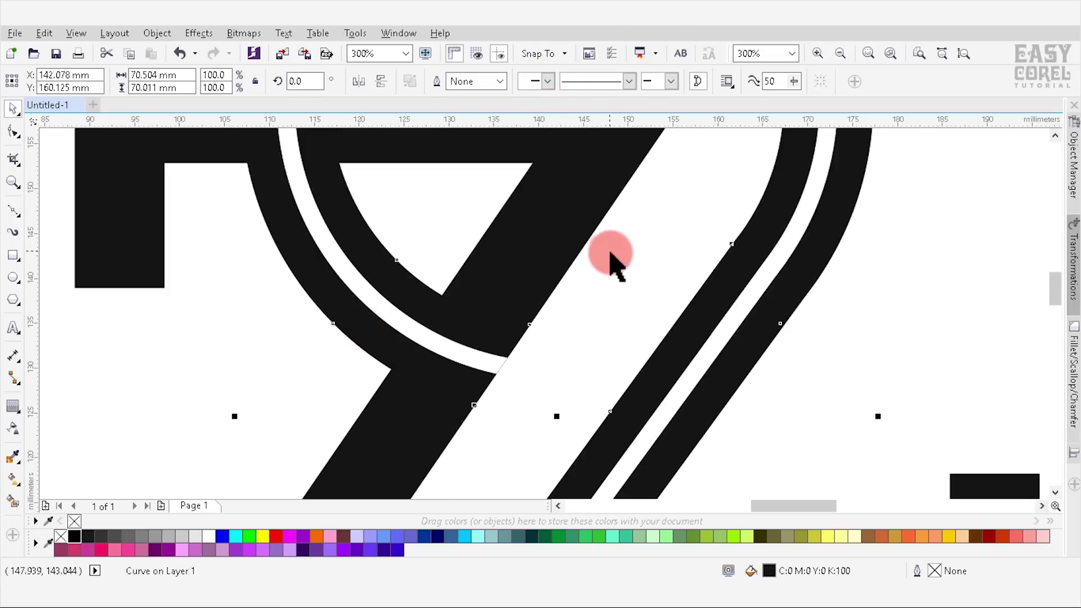
pyautogui.scroll(-2, 608, 254)
pyautogui.scroll(-1, 611, 259)
pyautogui.scroll(-2, 613, 259)
pyautogui.hotkey('ctrl', 'z')
# Step: Combine the white ring with the first part of the 2 into one curve
pyautogui.scroll(3, 664, 242)
pyautogui.click(681, 285)
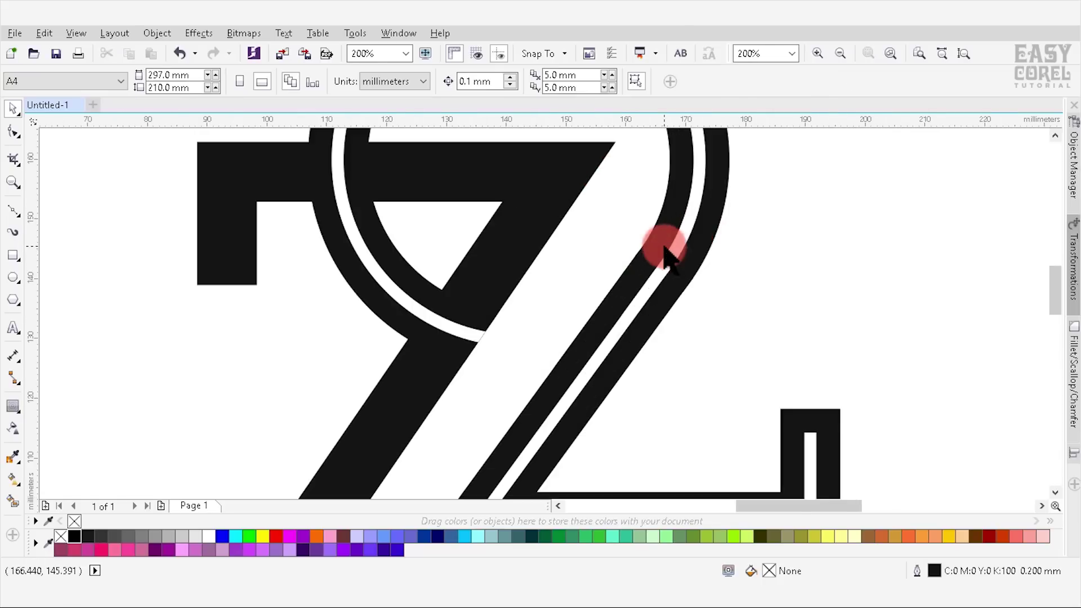
pyautogui.moveTo(691, 227); pyautogui.dragTo(779, 235)
pyautogui.hotkey('ctrl', 'z')
pyautogui.keyDown('shift'); pyautogui.click(587, 375); pyautogui.keyUp('shift')
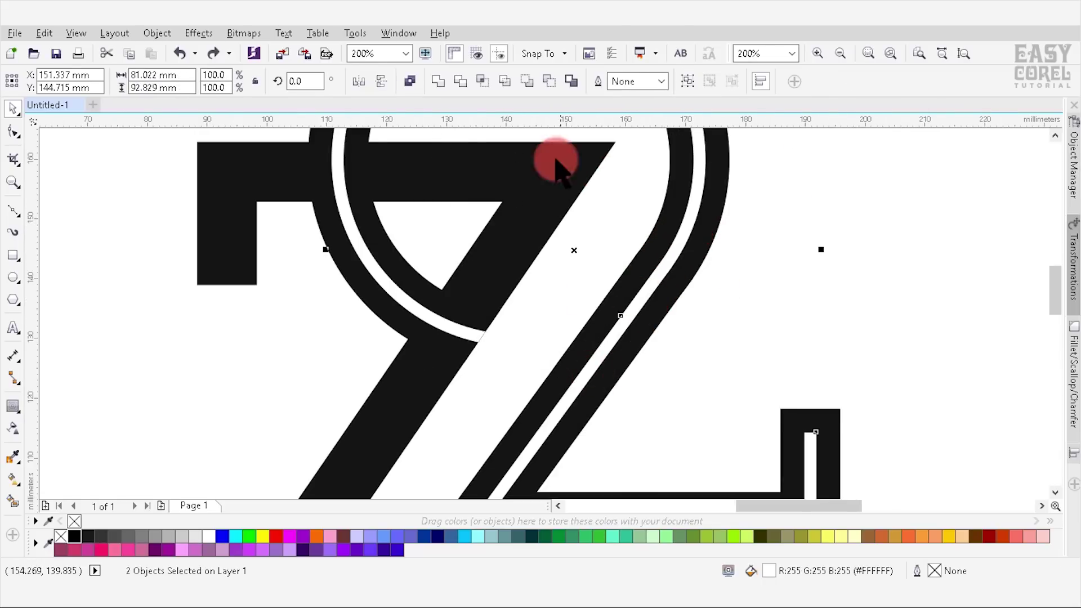
pyautogui.click(437, 84)
pyautogui.hotkey('ctrl', 'z')
pyautogui.scroll(-2, 646, 327)
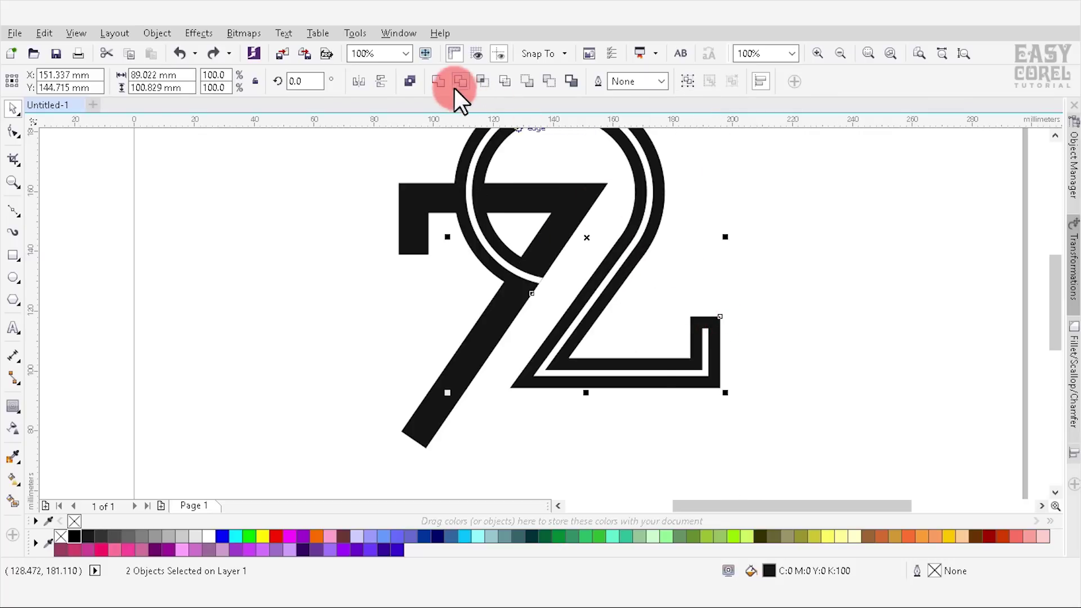
pyautogui.click(439, 82)
# Step: Merge the other part of the 2 into the same curve and fill it red
pyautogui.scroll(2, 552, 220)
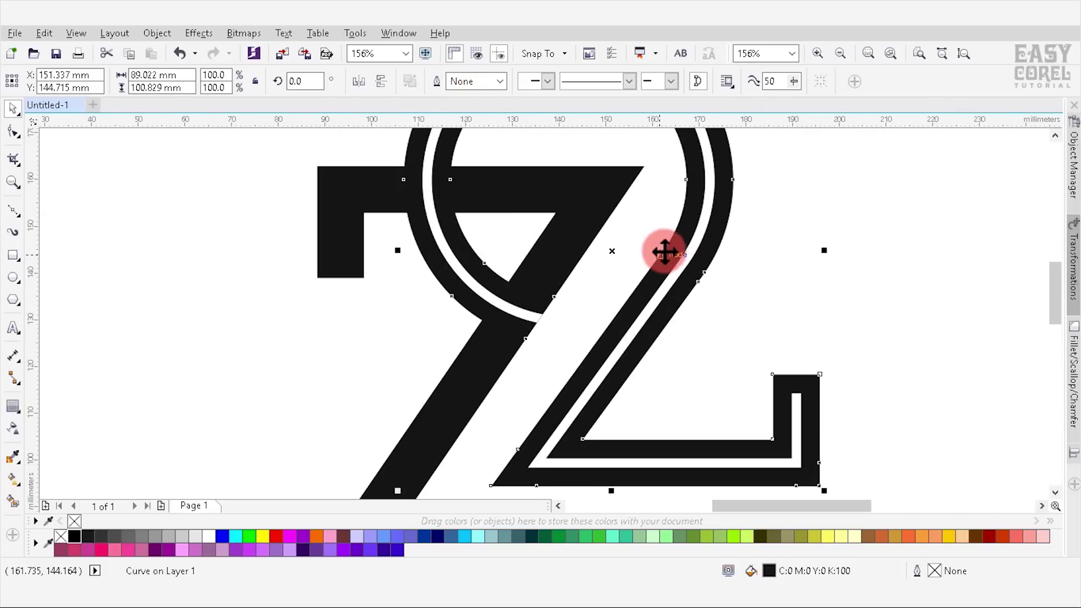
pyautogui.click(643, 229)
pyautogui.click(695, 248)
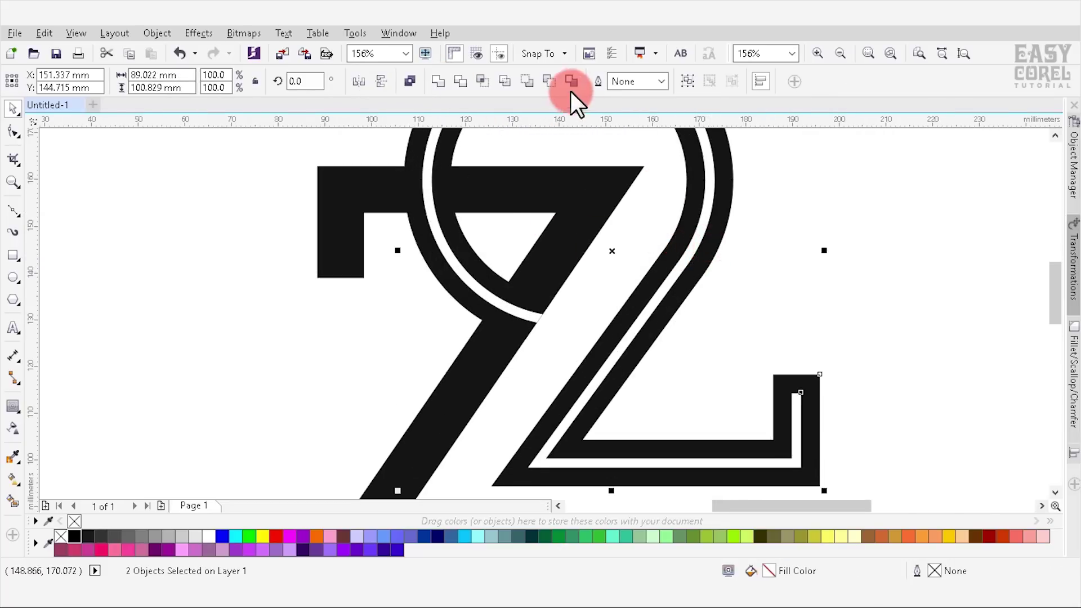
pyautogui.click(557, 82)
pyautogui.click(278, 533)
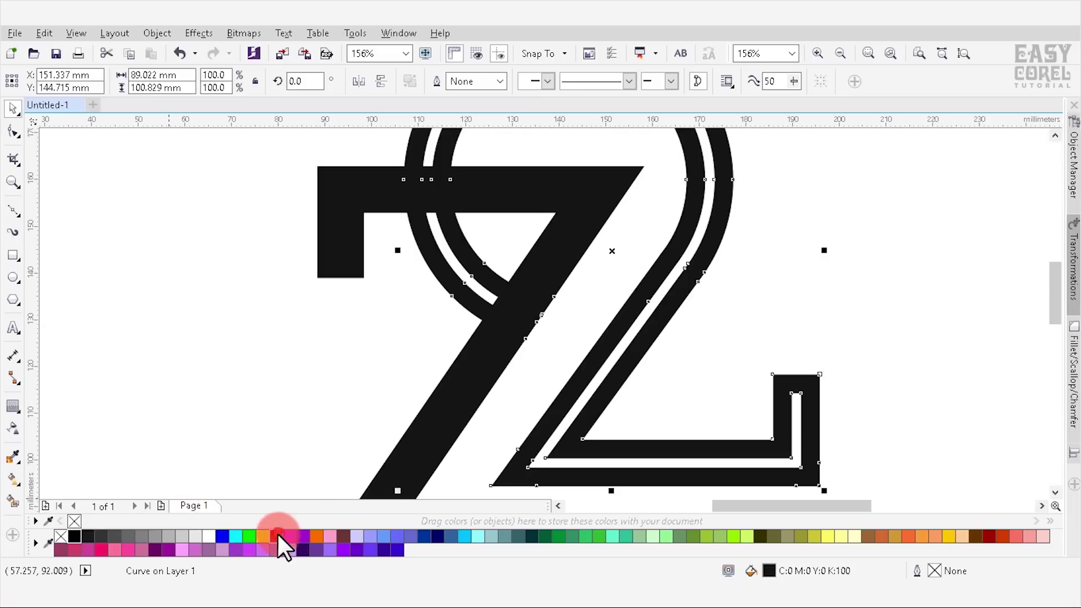
pyautogui.click(333, 394)
# Step: Draw a rectangle over the inner gap at the 2's end, stretched up past the end
pyautogui.scroll(-2, 338, 371)
pyautogui.scroll(1, 398, 205)
pyautogui.scroll(1, 410, 218)
pyautogui.scroll(-1, 448, 241)
pyautogui.scroll(-1, 450, 248)
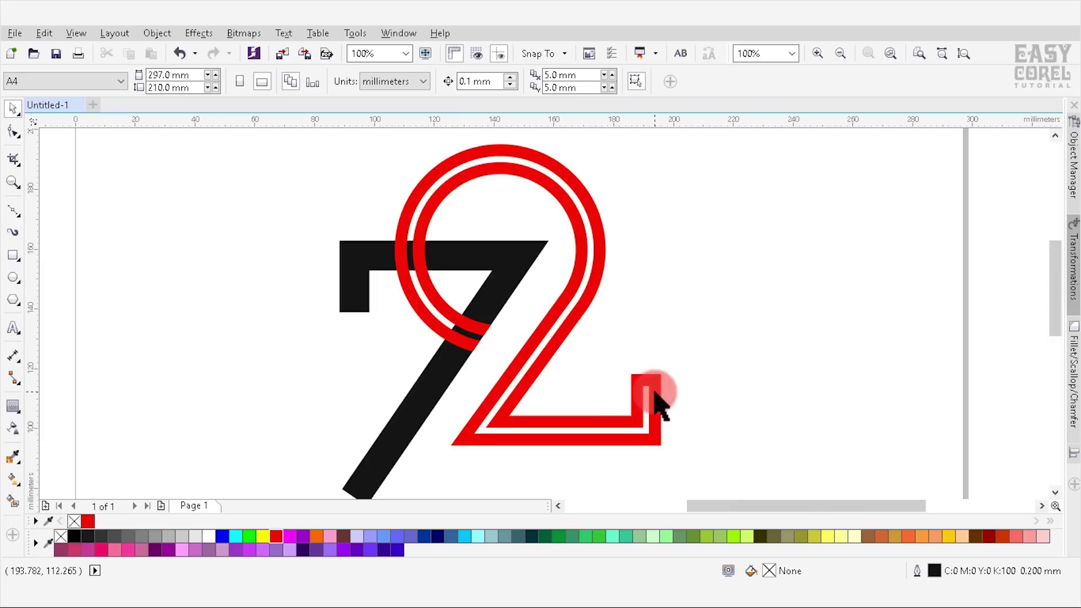
pyautogui.scroll(4, 656, 400)
pyautogui.scroll(2, 656, 403)
pyautogui.scroll(1, 657, 403)
pyautogui.click(13, 255)
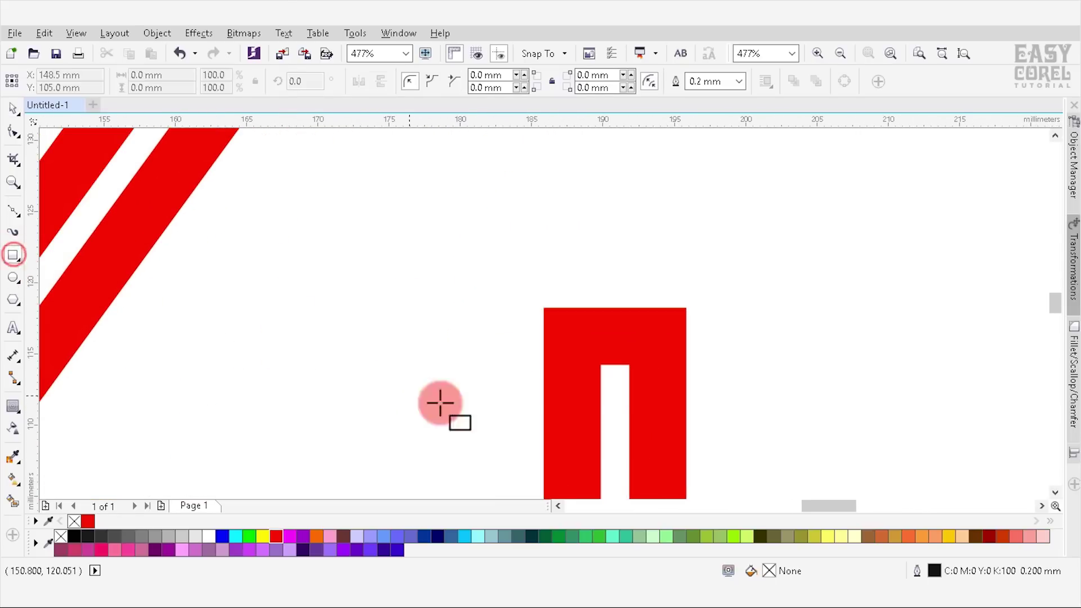
pyautogui.moveTo(600, 365); pyautogui.dragTo(629, 445)
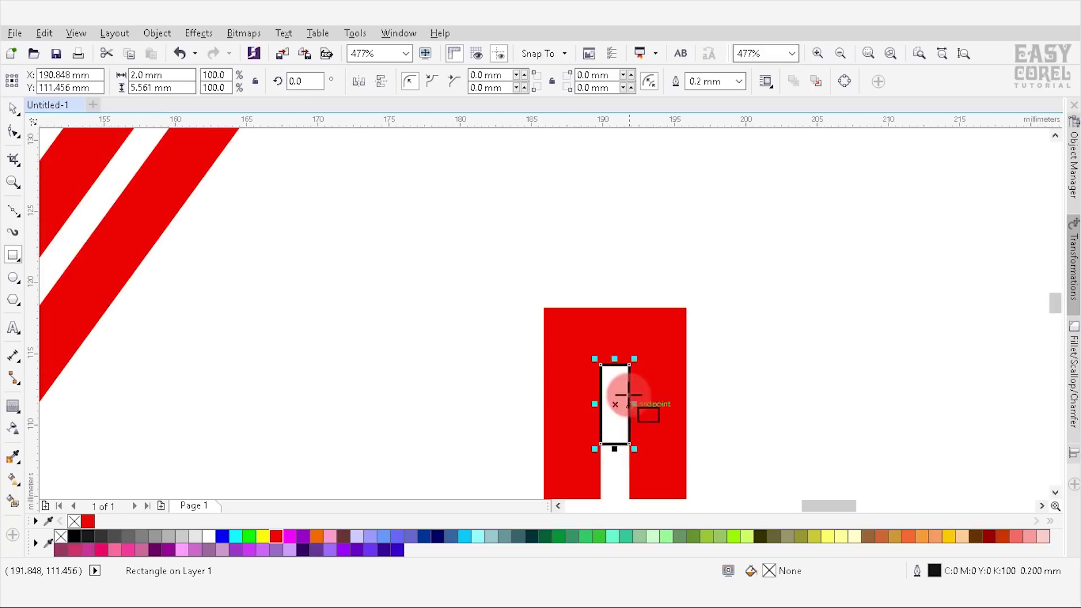
pyautogui.moveTo(615, 358); pyautogui.dragTo(615, 252)
# Step: Trim the rectangle's area out of the red 2
pyautogui.keyDown('shift'); pyautogui.click(673, 321); pyautogui.keyUp('shift')
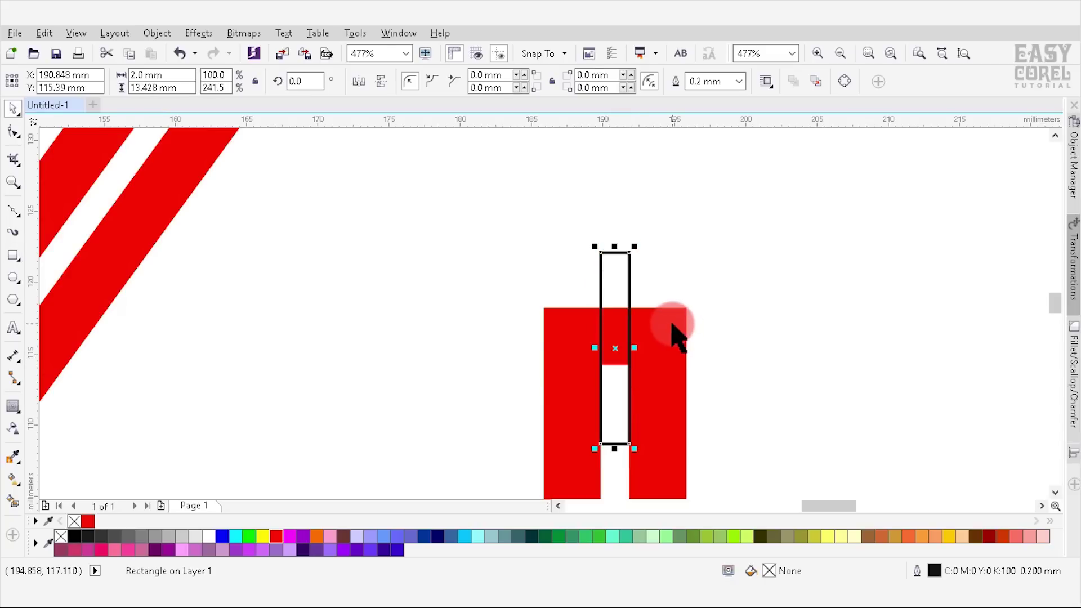
pyautogui.click(544, 83)
pyautogui.scroll(-7, 551, 234)
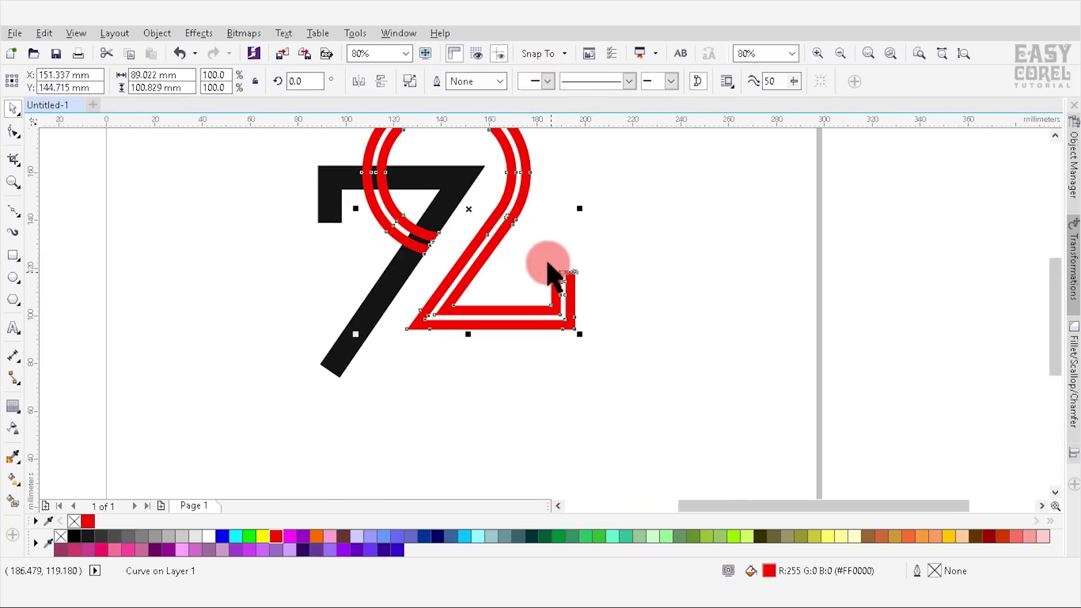
pyautogui.scroll(1, 367, 157)
pyautogui.scroll(1, 361, 168)
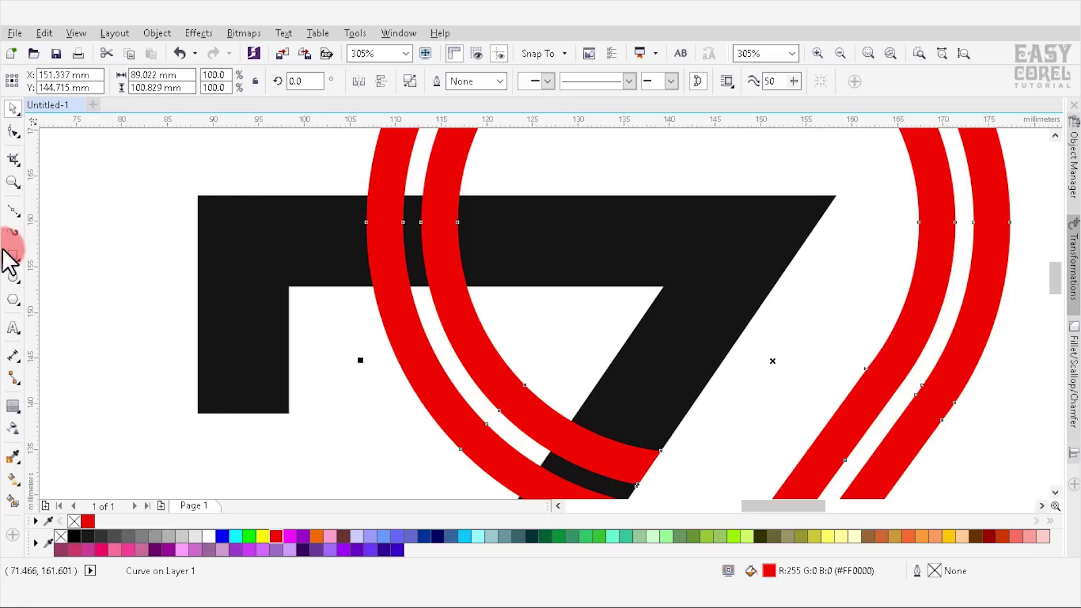
# Step: Cut the red rings along a 2 mm rectangle aligned with the 7's top edge
pyautogui.click(12, 255)
pyautogui.moveTo(284, 195); pyautogui.dragTo(601, 175)
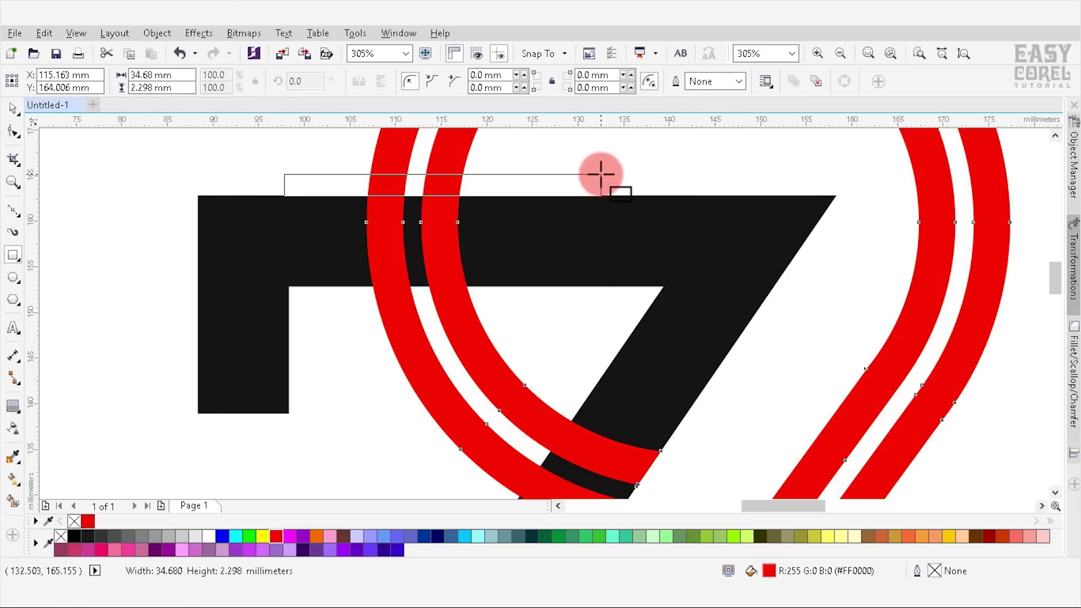
pyautogui.write('2')
pyautogui.press('Return')
pyautogui.press('space')
pyautogui.scroll(4, 471, 184)
pyautogui.moveTo(482, 210); pyautogui.dragTo(494, 222)
pyautogui.scroll(-4, 494, 221)
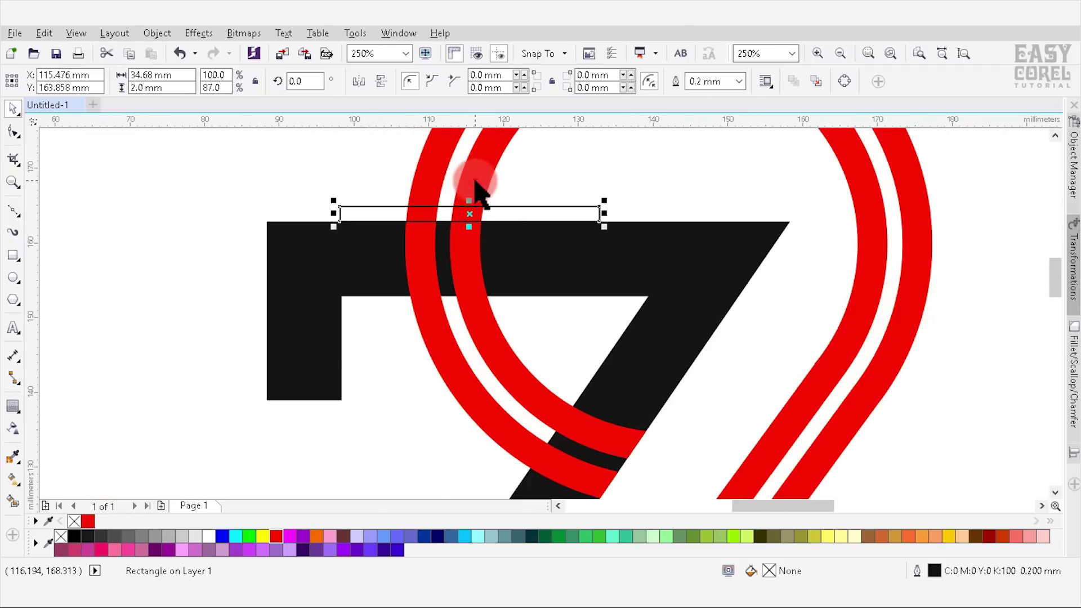
pyautogui.keyDown('shift'); pyautogui.click(481, 182); pyautogui.keyUp('shift')
pyautogui.click(462, 83)
# Step: Move the thin rectangle to the 7's inner edge and cut the rings again
pyautogui.click(525, 206)
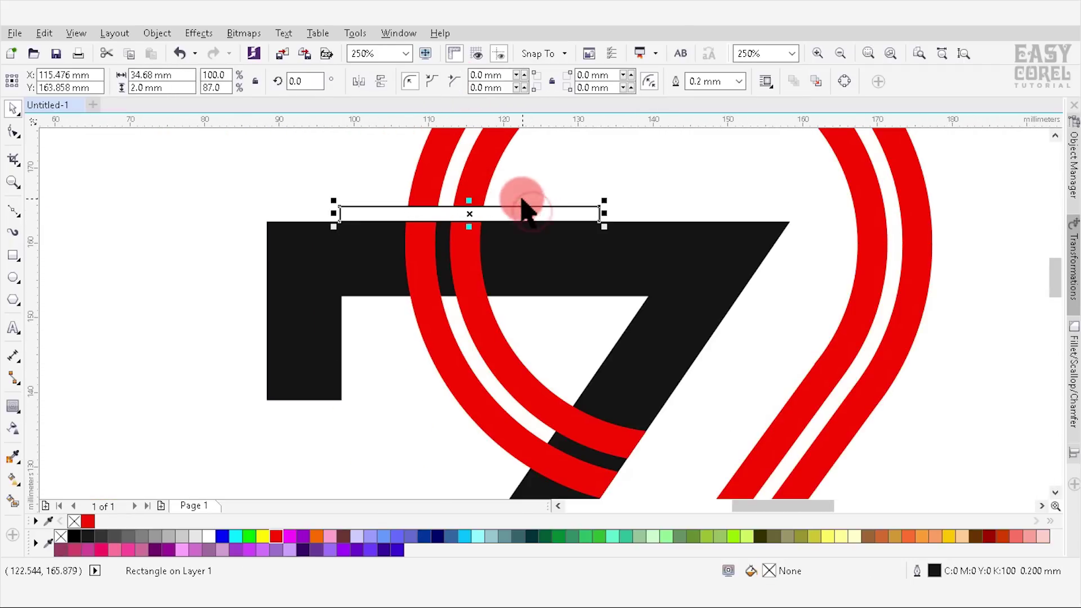
pyautogui.moveTo(520, 210); pyautogui.dragTo(526, 301)
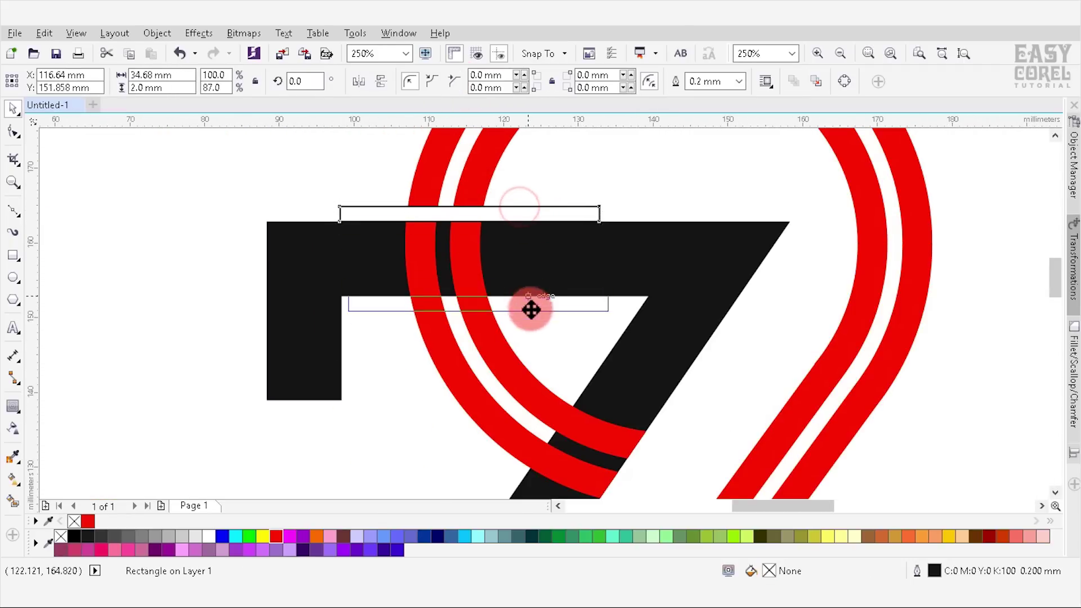
pyautogui.keyDown('shift'); pyautogui.click(481, 185); pyautogui.keyUp('shift')
pyautogui.click(549, 83)
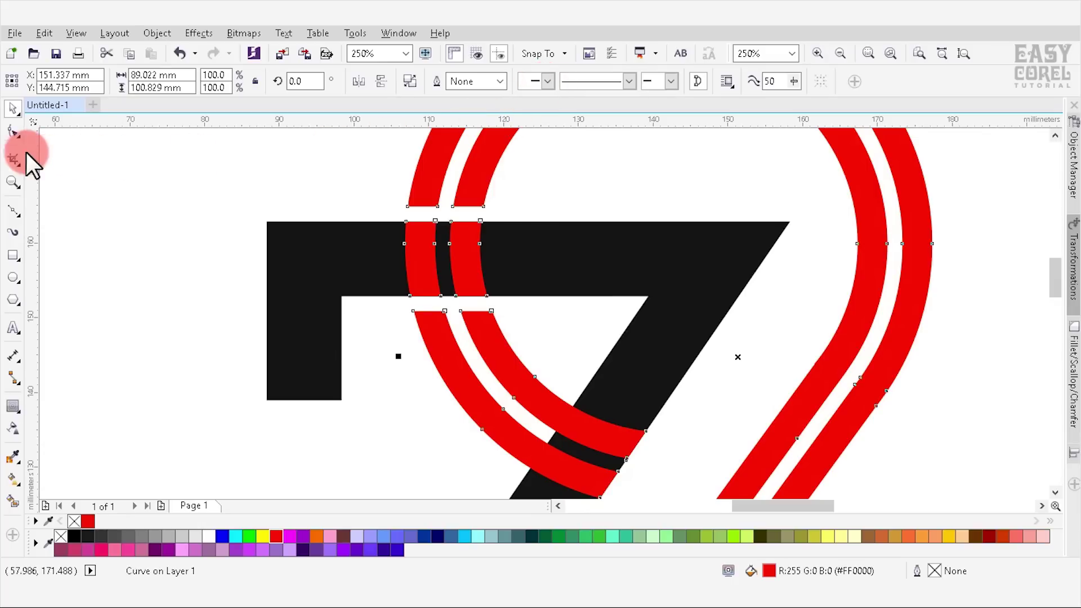
# Step: Delete the ring nodes lying inside the 7's top bar
pyautogui.click(13, 133)
pyautogui.moveTo(386, 213); pyautogui.dragTo(537, 295)
pyautogui.press('Delete')
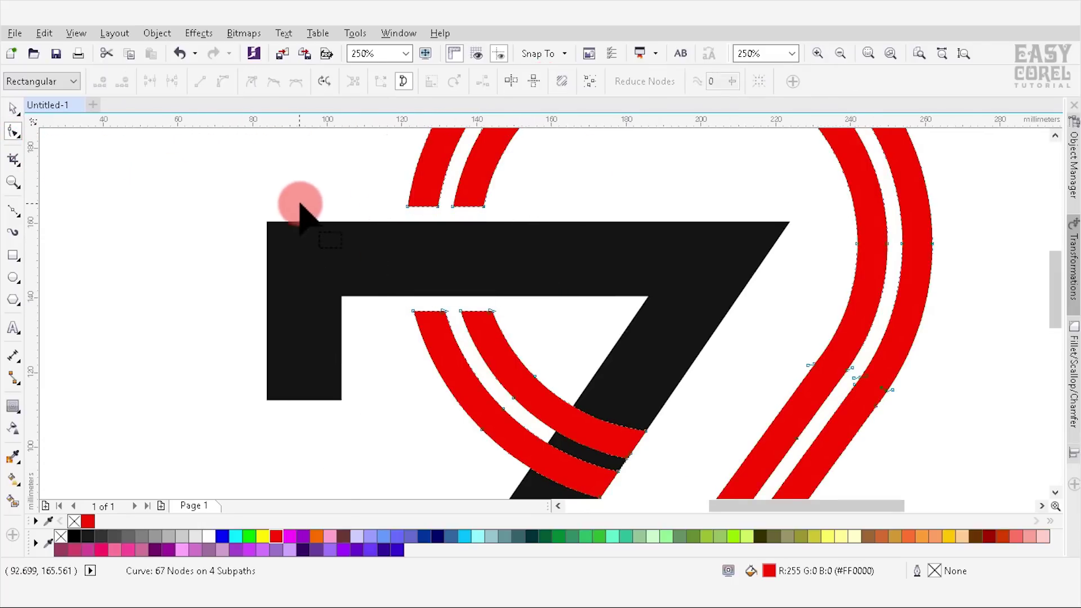
pyautogui.scroll(-4, 300, 211)
pyautogui.press('space')
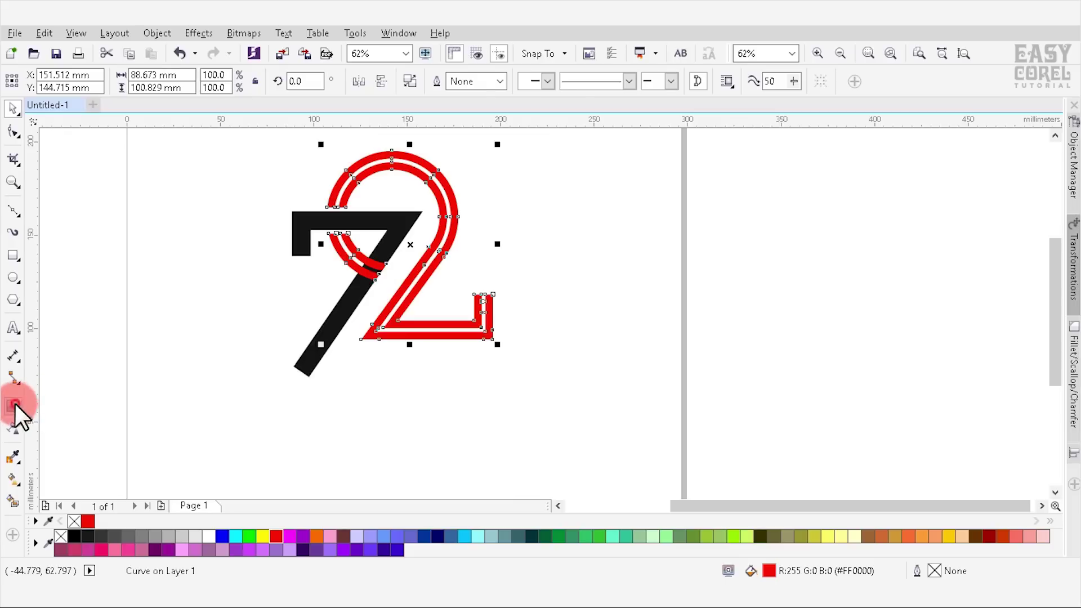
# Step: Add a 2 mm contour around the ring and break the contour group apart
pyautogui.click(14, 405)
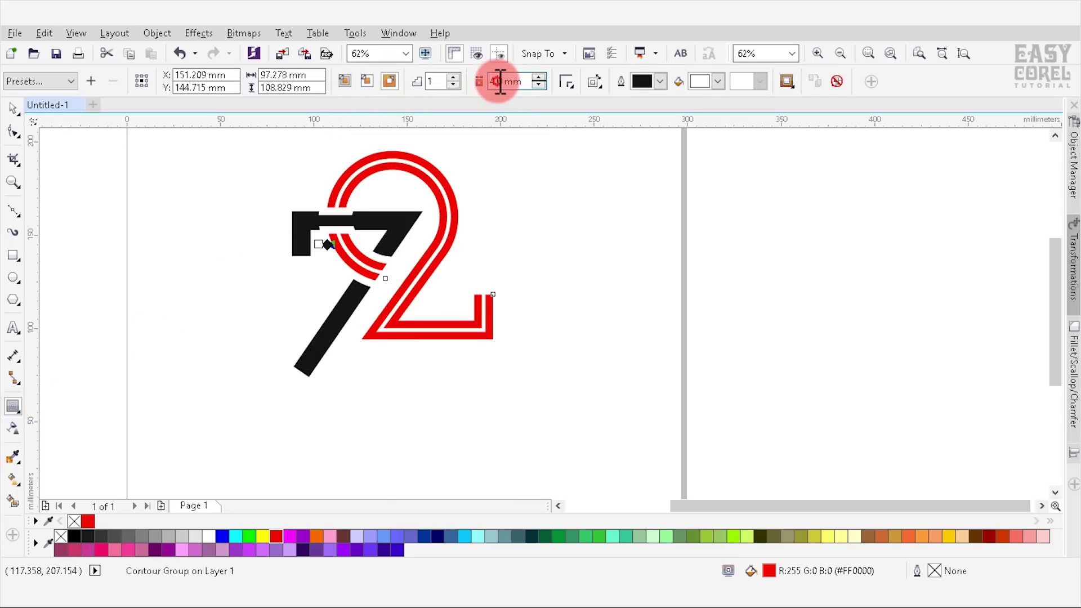
pyautogui.write('2')
pyautogui.press('Return')
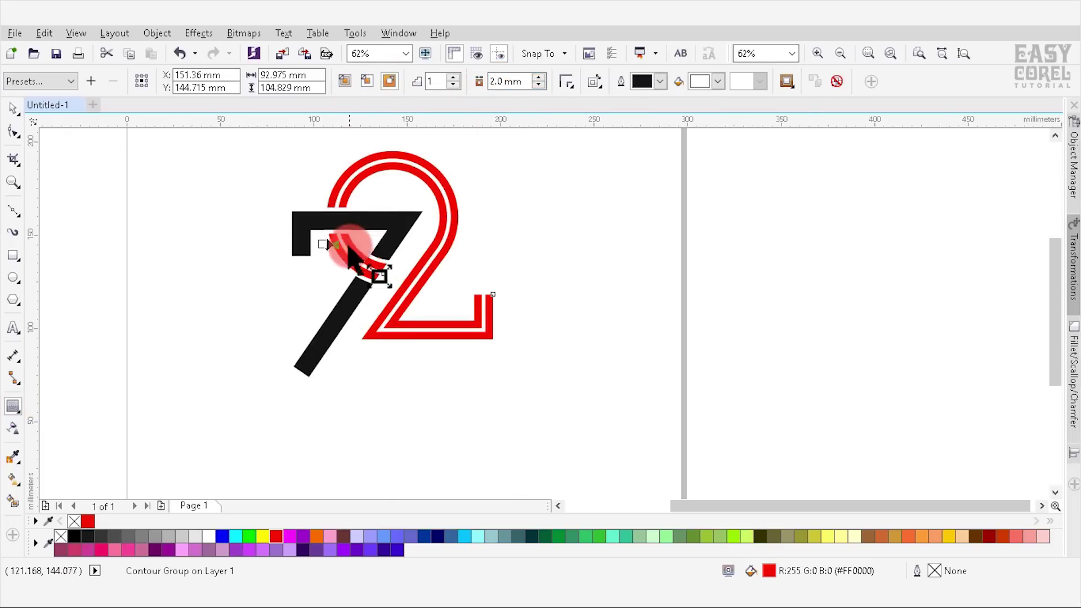
pyautogui.scroll(3, 409, 281)
pyautogui.scroll(2, 411, 282)
pyautogui.press('space')
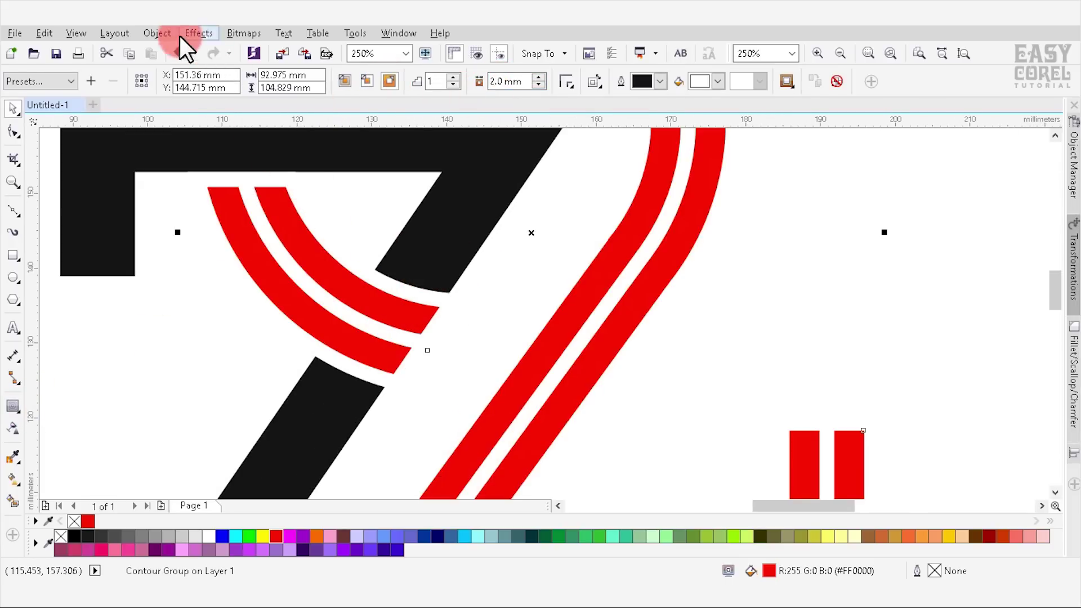
pyautogui.click(168, 34)
pyautogui.click(226, 266)
# Step: Trim the ring's contour shape out of the 7
pyautogui.click(217, 321)
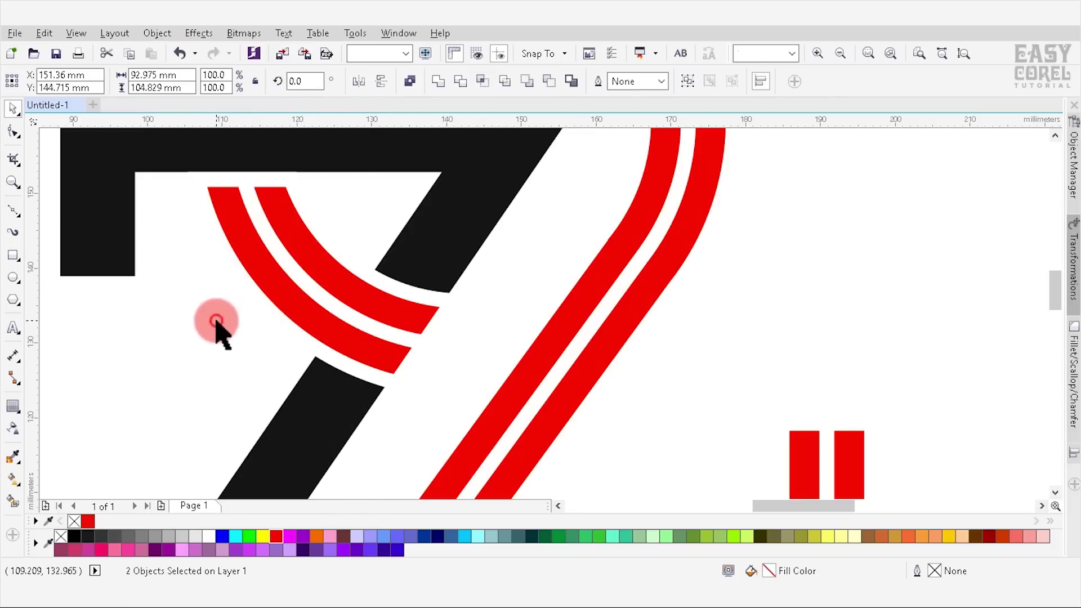
pyautogui.click(362, 273)
pyautogui.keyDown('shift'); pyautogui.click(441, 241); pyautogui.keyUp('shift')
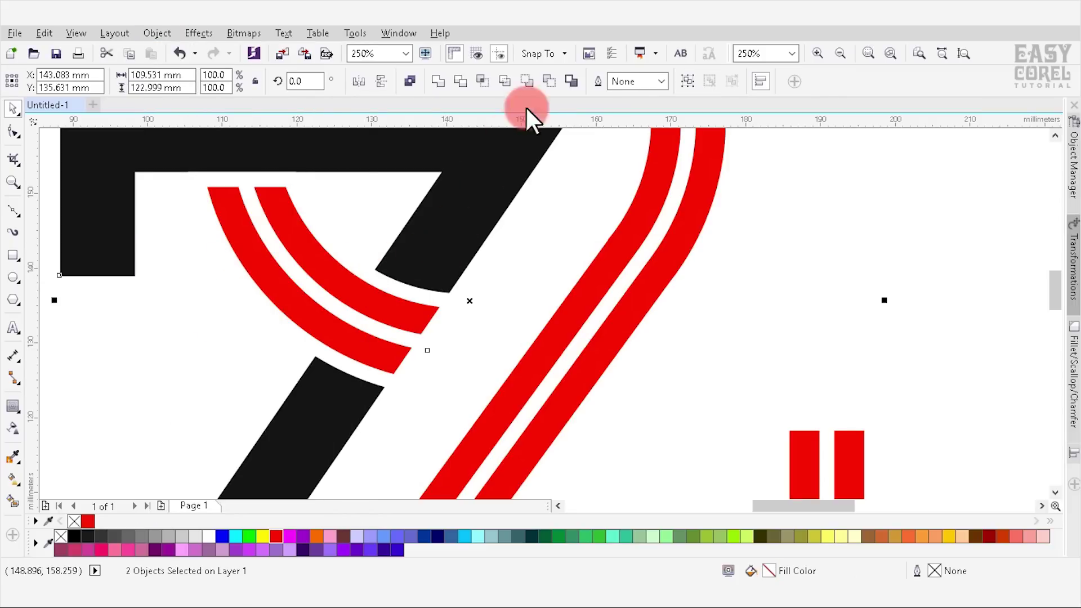
pyautogui.click(549, 81)
pyautogui.scroll(-2, 487, 253)
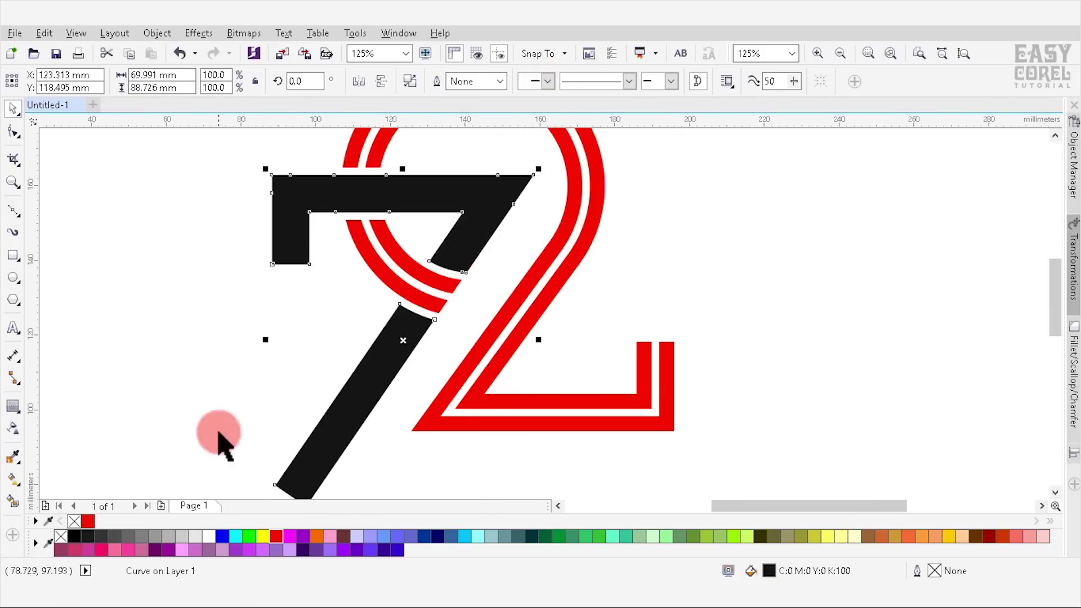
# Step: Fill the 7 with red
pyautogui.click(98, 521)
pyautogui.click(179, 414)
pyautogui.scroll(-1, 320, 307)
pyautogui.scroll(-1, 319, 313)
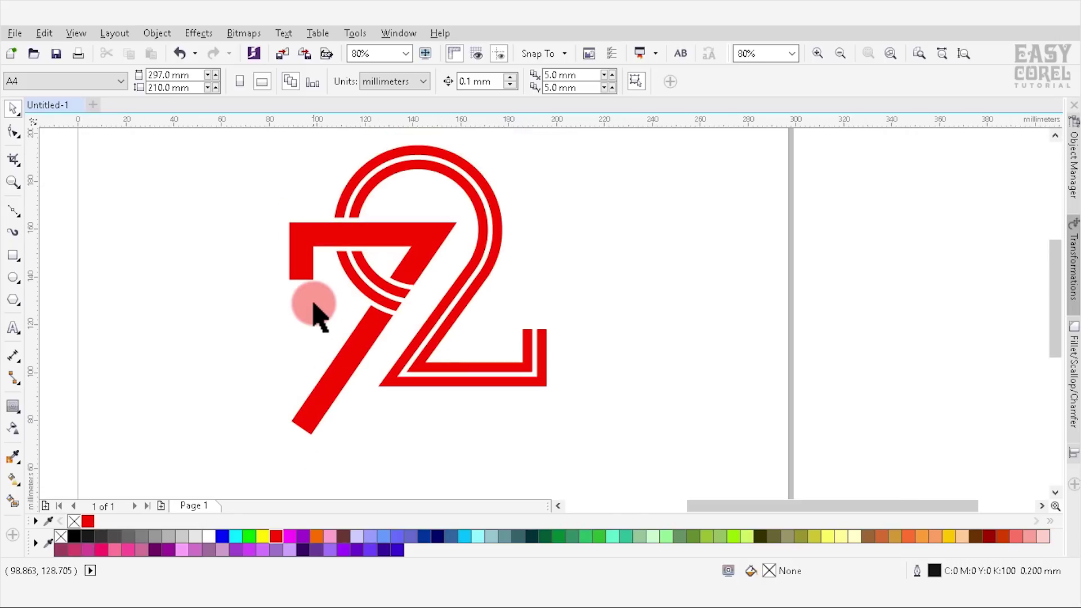
pyautogui.scroll(3, 241, 326)
# Step: Start the INDONESIA text line below the 72
pyautogui.click(13, 327)
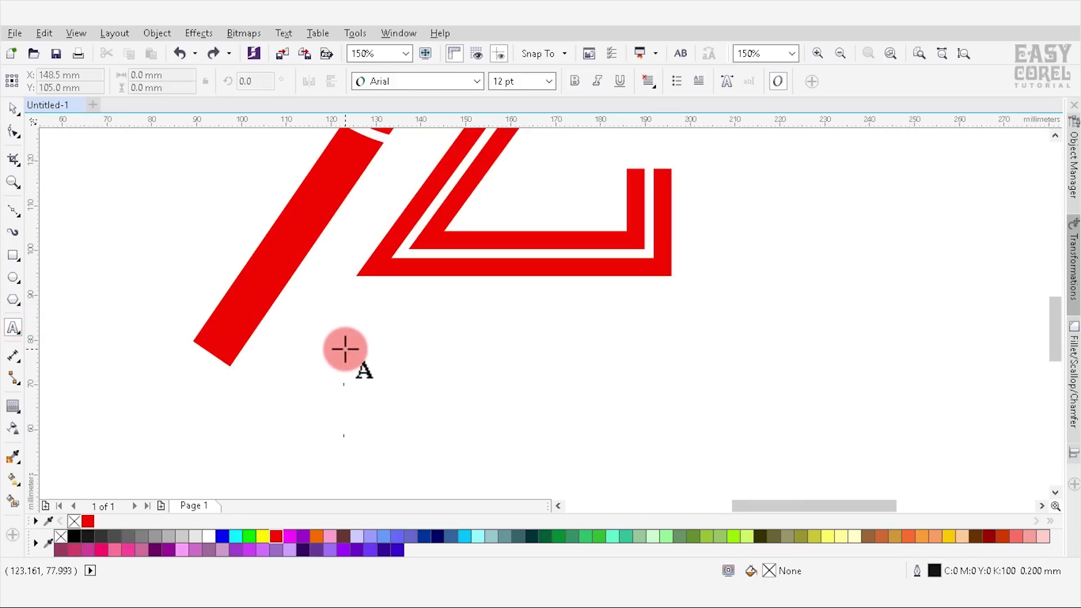
pyautogui.scroll(-3, 347, 346)
pyautogui.scroll(2, 362, 248)
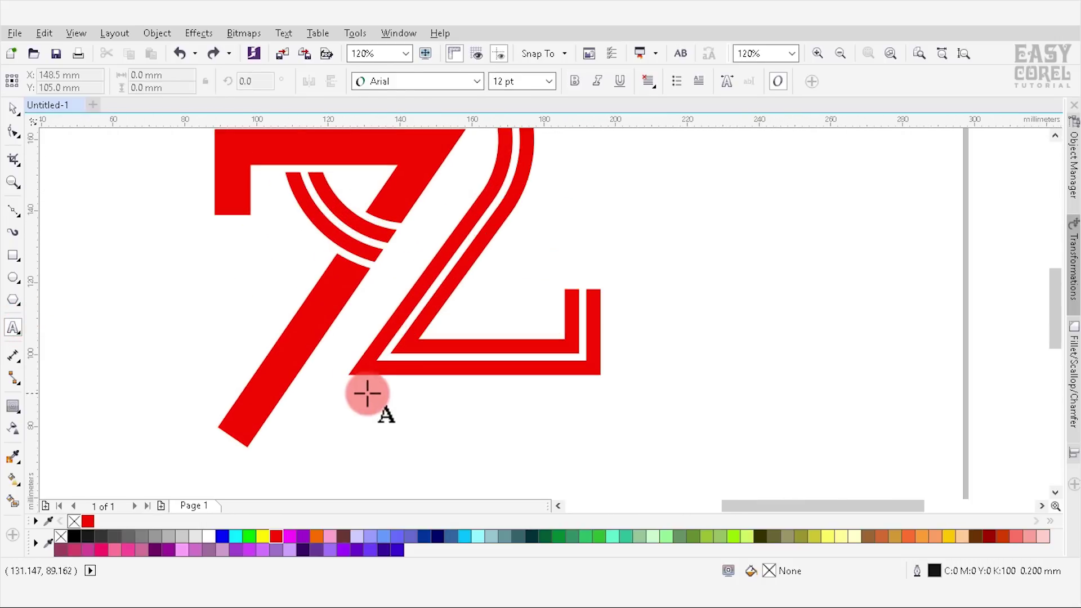
pyautogui.click(350, 429)
pyautogui.write('INDONES')
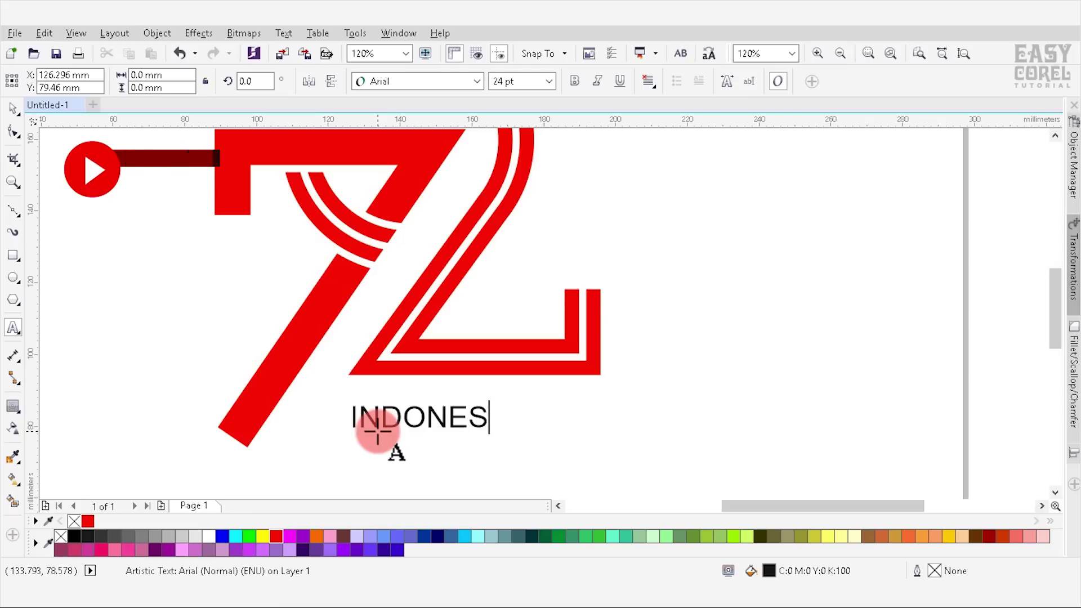
pyautogui.write('IA')
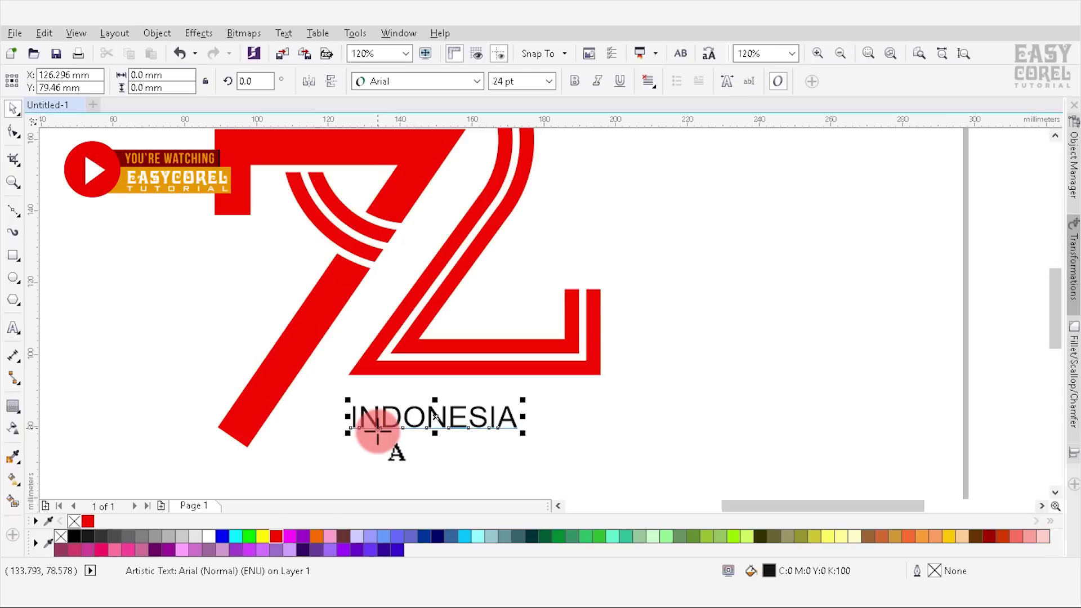
# Step: Trim the 7's bottom tip off with a rectangle
pyautogui.click(13, 254)
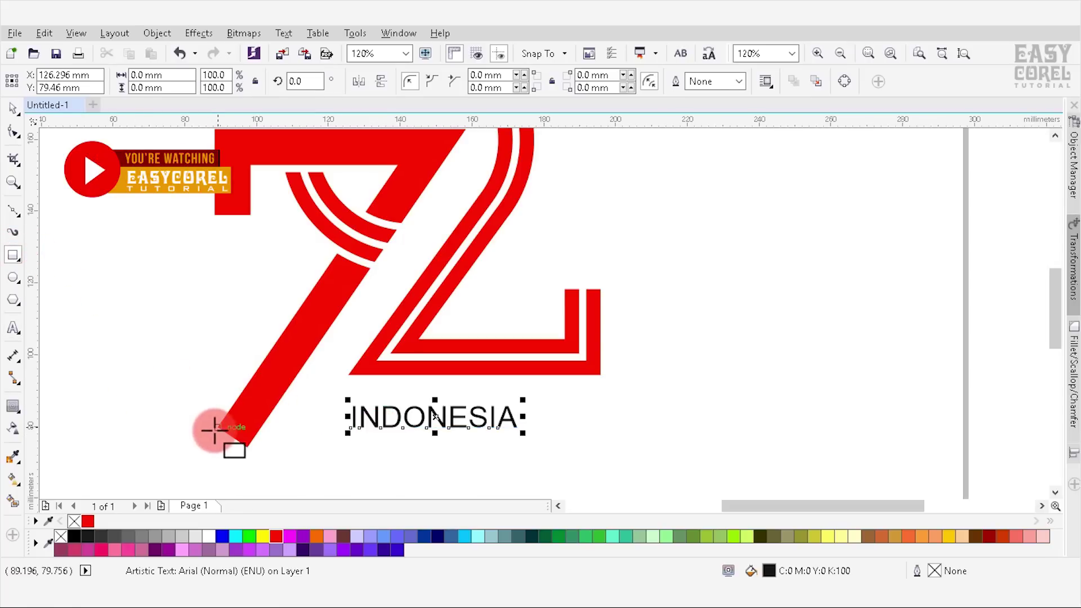
pyautogui.moveTo(215, 431); pyautogui.dragTo(281, 474)
pyautogui.press('space')
pyautogui.keyDown('shift'); pyautogui.click(283, 388); pyautogui.keyUp('shift')
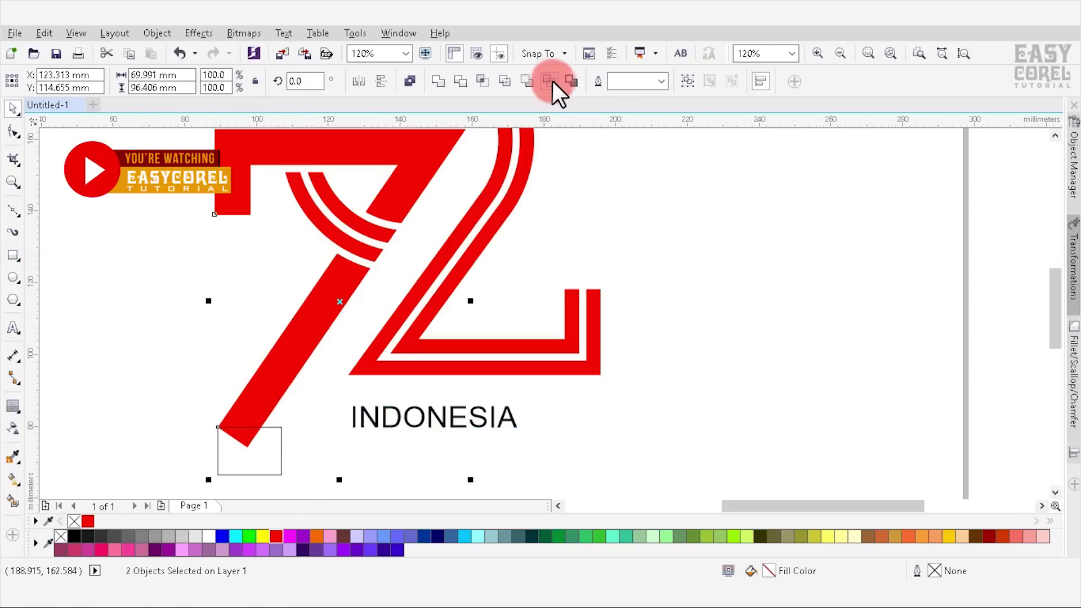
pyautogui.click(553, 81)
# Step: Set the INDONESIA text in Gotham Medium
pyautogui.click(326, 418)
pyautogui.scroll(-1, 586, 502)
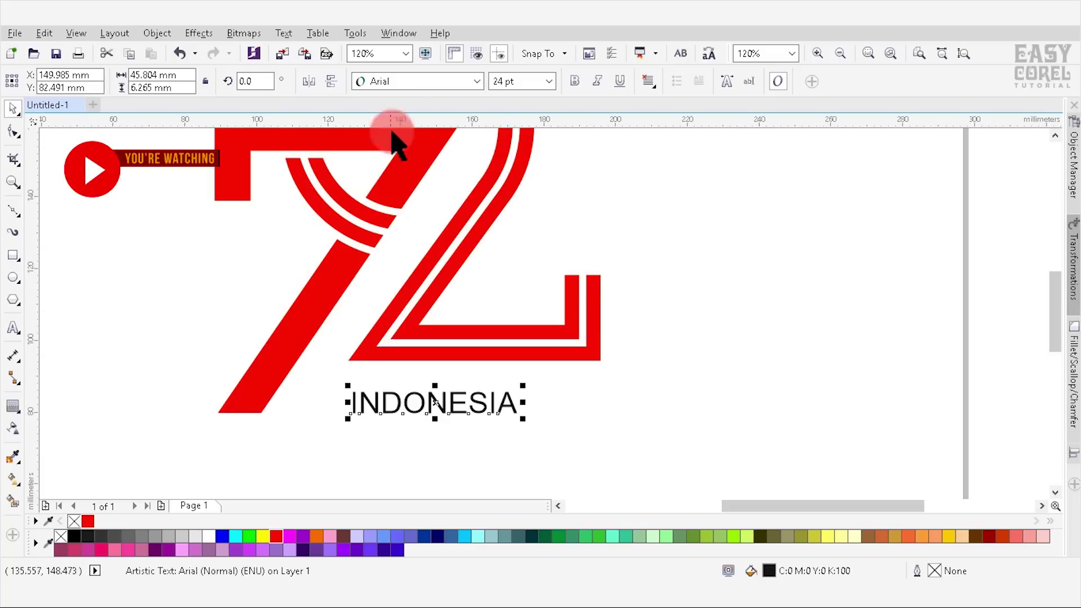
pyautogui.click(411, 81)
pyautogui.click(417, 116)
pyautogui.keyDown('shift'); pyautogui.click(268, 394); pyautogui.keyUp('shift')
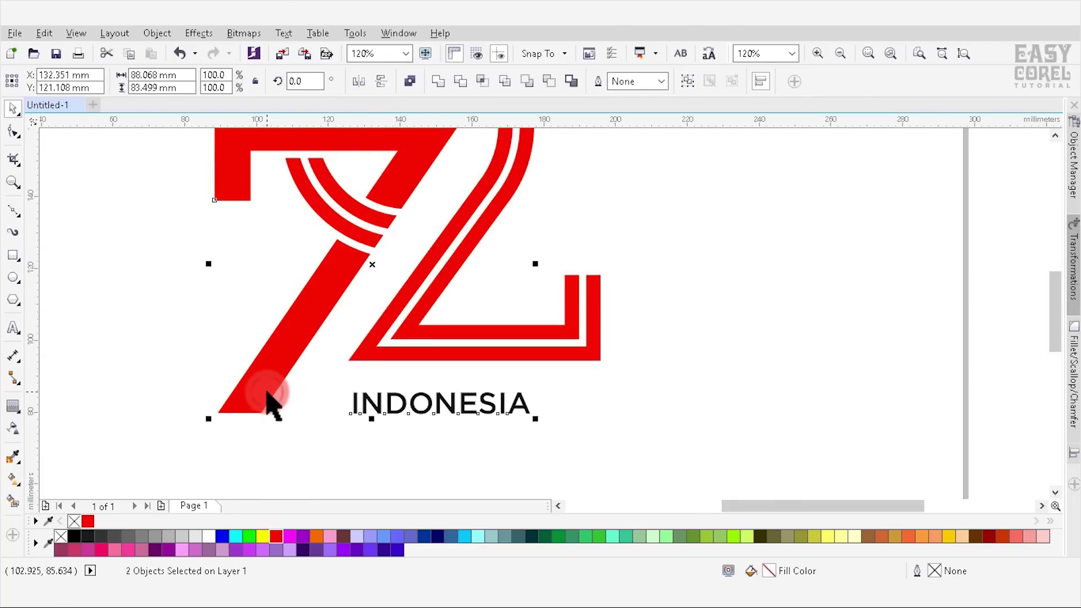
pyautogui.click(310, 416)
# Step: Enlarge INDONESIA to about 52 pt and move it beneath the 72
pyautogui.click(365, 406)
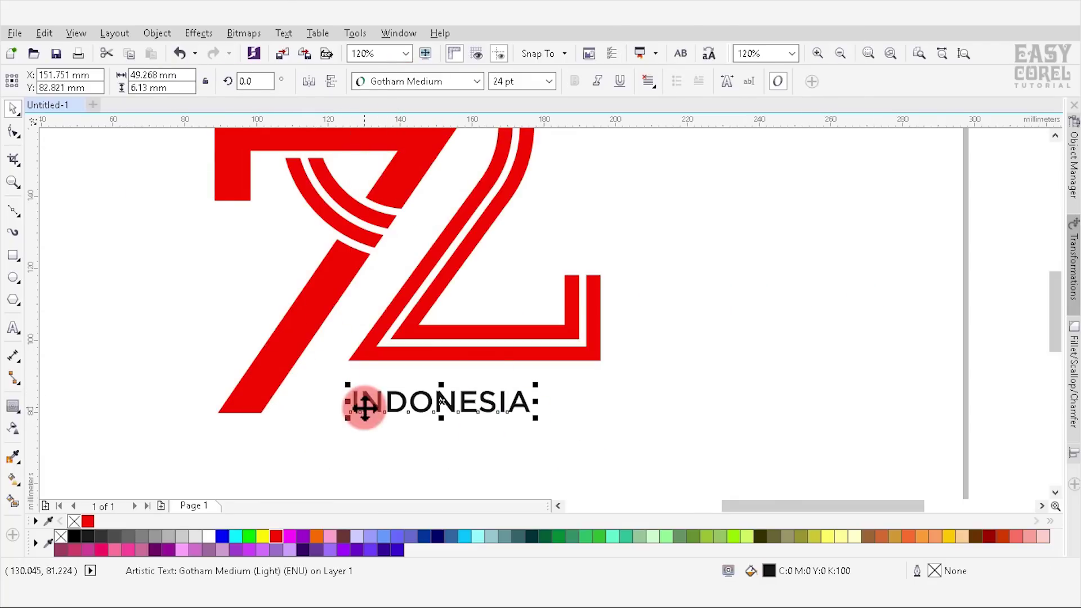
pyautogui.moveTo(352, 402); pyautogui.dragTo(347, 401)
pyautogui.moveTo(532, 383)
pyautogui.mouseDown()
pyautogui.moveTo(664, 356)
pyautogui.moveTo(628, 363)
pyautogui.moveTo(738, 358)
pyautogui.mouseUp()
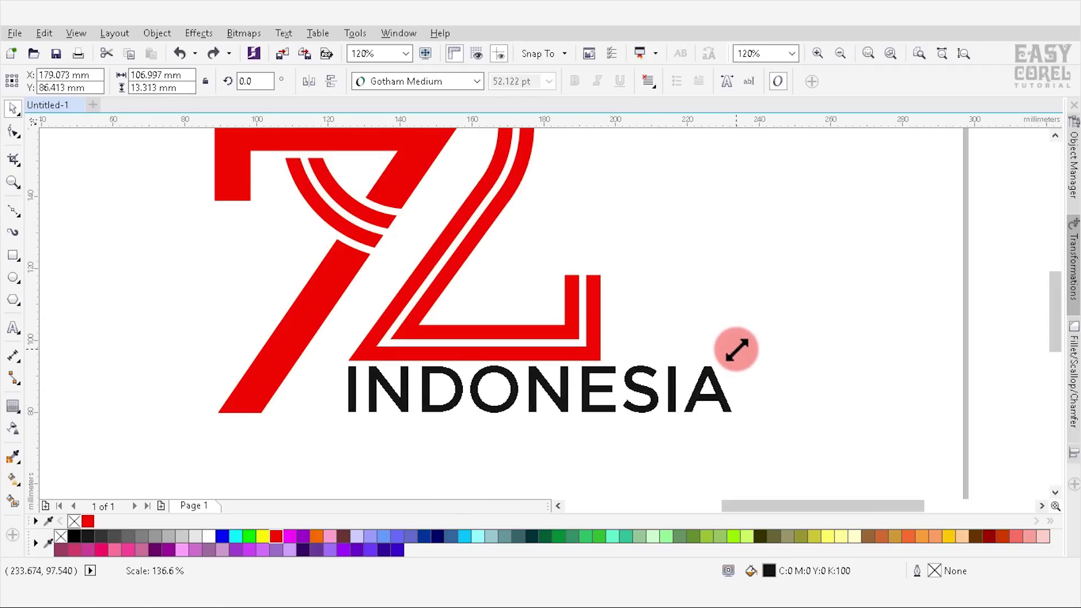
pyautogui.moveTo(647, 367); pyautogui.dragTo(647, 385)
pyautogui.click(307, 412)
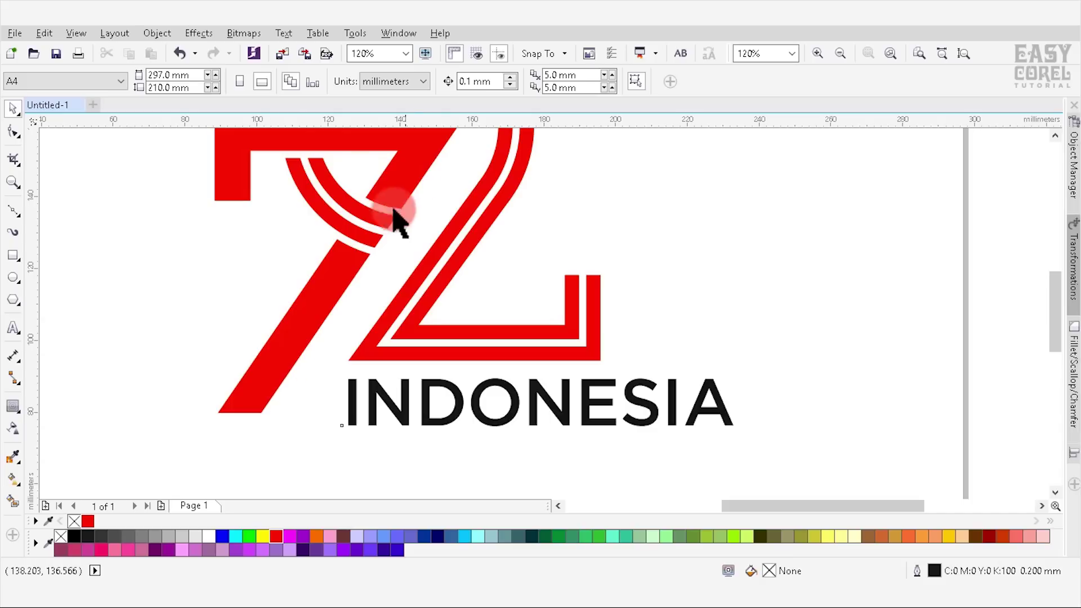
# Step: Add a guide on INDONESIA's baseline and select the 7's bottom nodes
pyautogui.moveTo(336, 444); pyautogui.dragTo(342, 426)
pyautogui.click(242, 379)
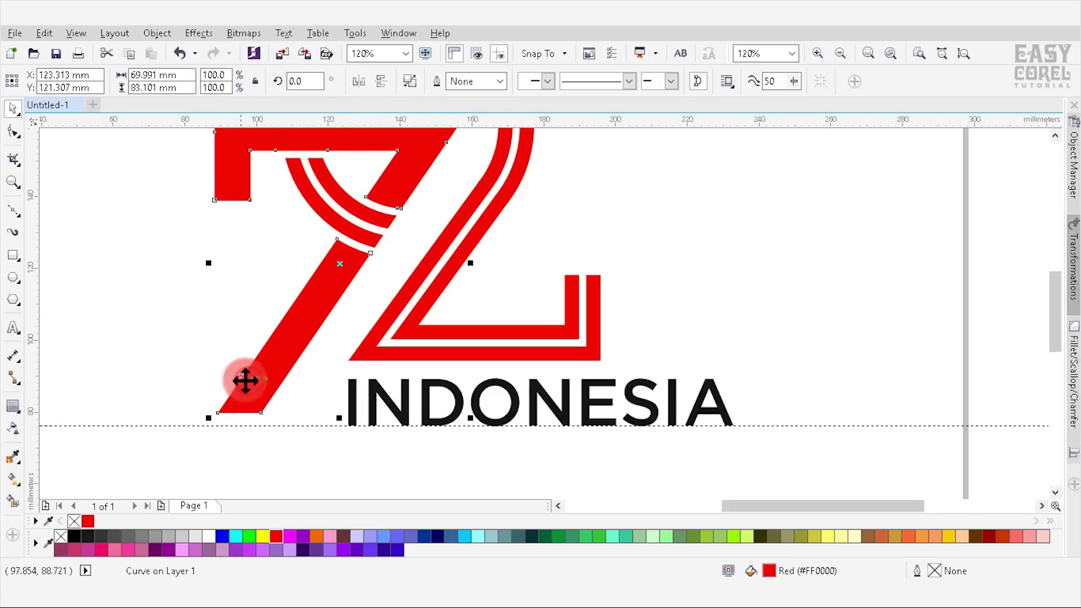
pyautogui.click(13, 132)
pyautogui.moveTo(125, 353)
pyautogui.mouseDown()
pyautogui.moveTo(257, 415)
pyautogui.moveTo(260, 442)
pyautogui.mouseUp()
pyautogui.scroll(2, 251, 428)
pyautogui.scroll(-2, 285, 442)
pyautogui.press('space')
# Step: Reselect the baseline guide, then begin editing the INDONESIA text
pyautogui.click(301, 434)
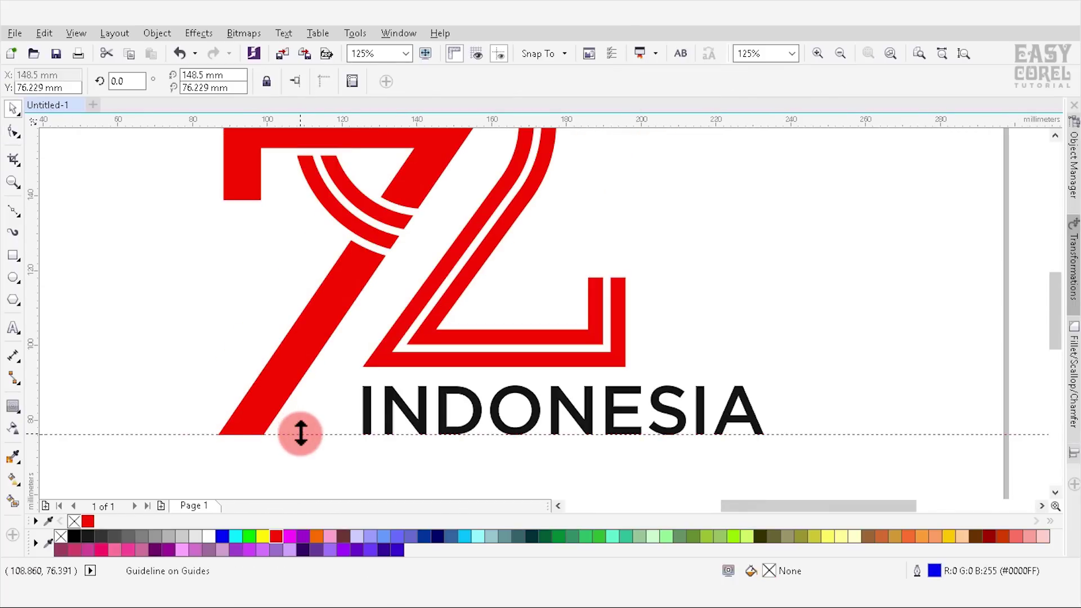
pyautogui.scroll(-2, 324, 447)
pyautogui.scroll(1, 343, 459)
pyautogui.scroll(1, 371, 439)
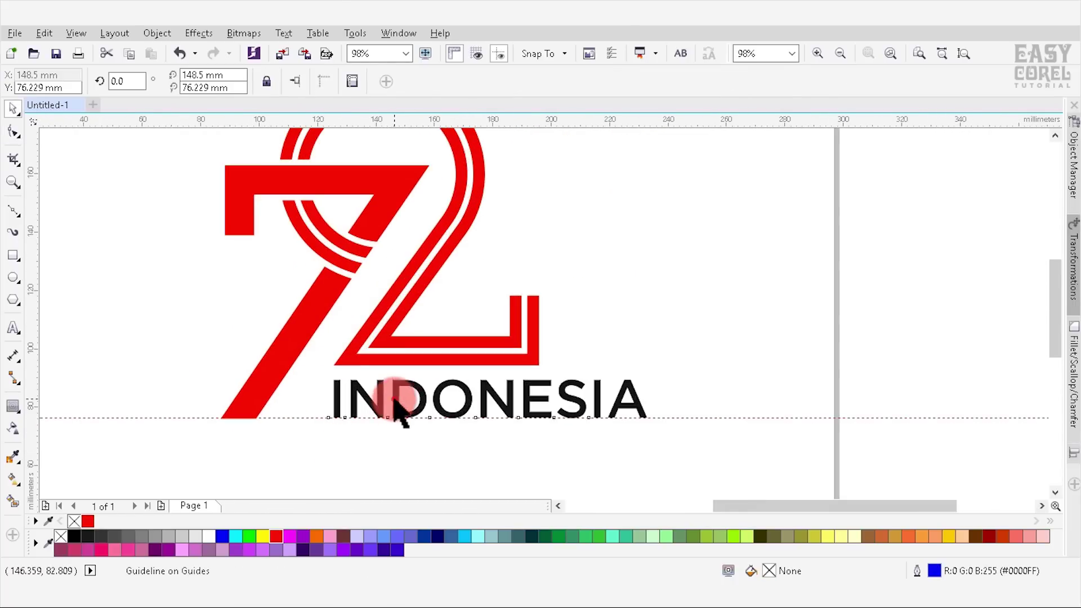
pyautogui.click(396, 401)
pyautogui.doubleClick(633, 398)
pyautogui.write('KERJA')
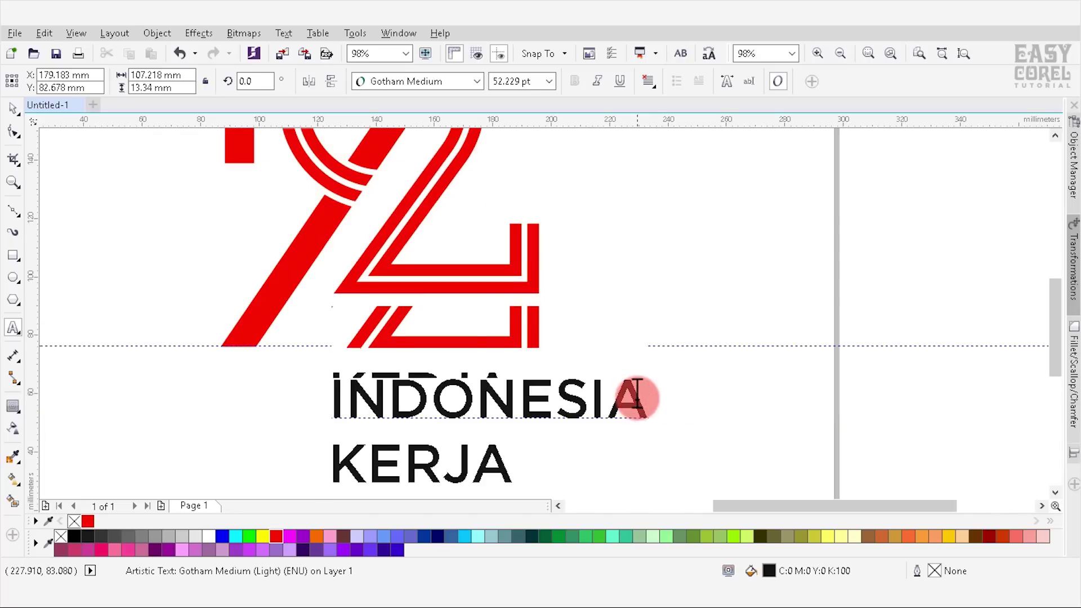
# Step: Tighten the line spacing of the INDONESIA / KERJA / BERSAMA block
pyautogui.scroll(-1, 637, 398)
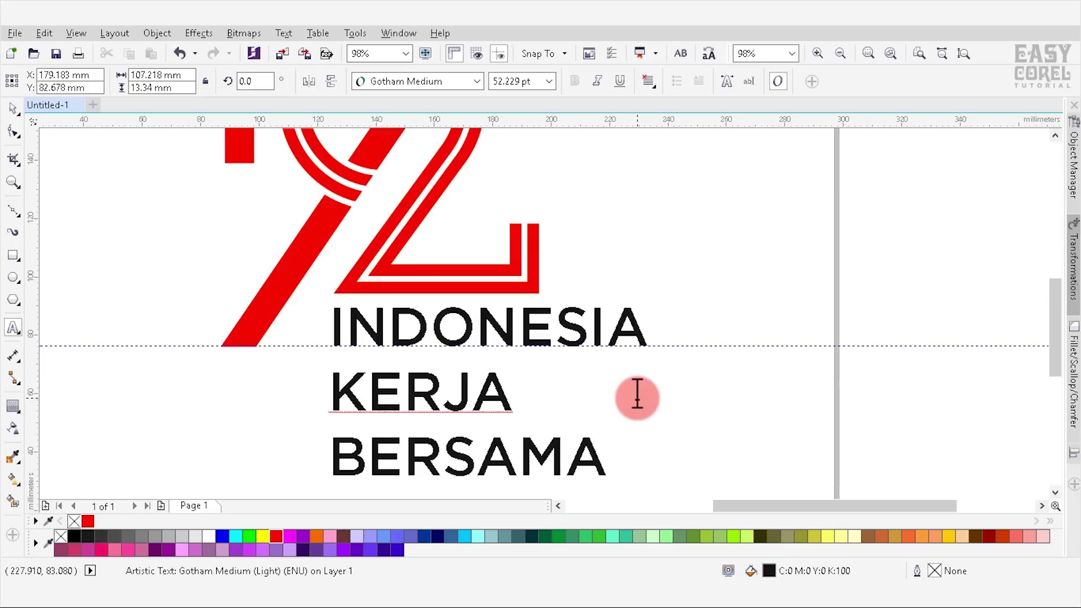
pyautogui.hotkey('ctrl', 'space')
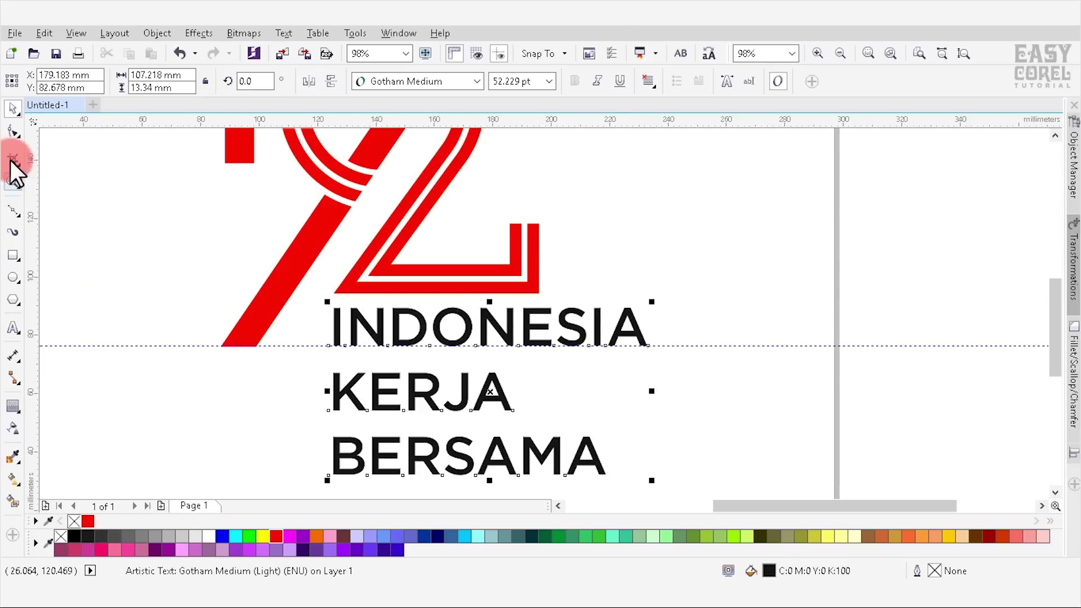
pyautogui.click(10, 130)
pyautogui.moveTo(331, 483); pyautogui.dragTo(334, 439)
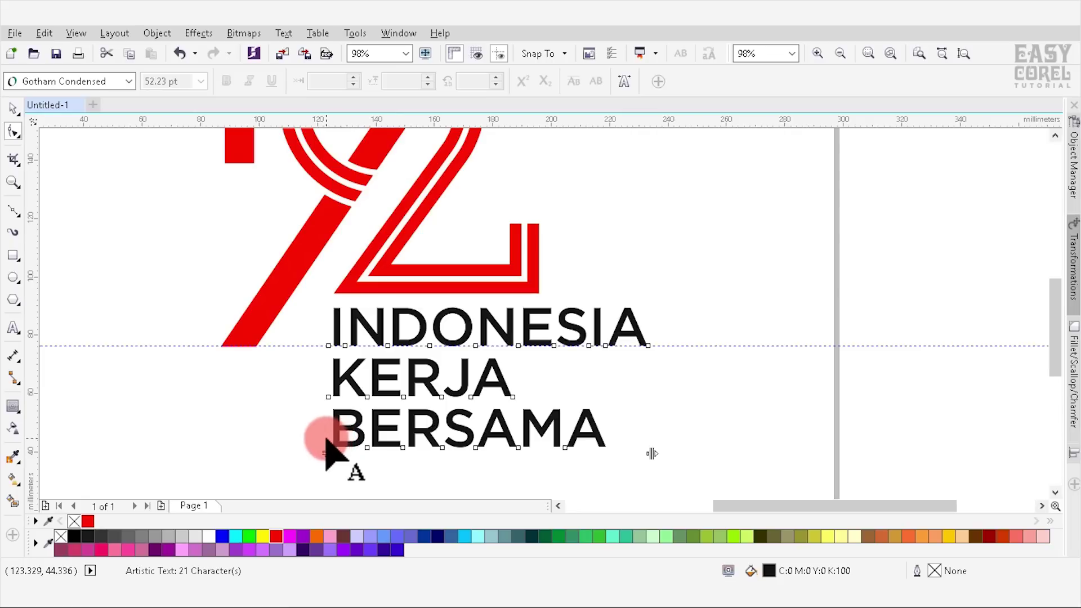
# Step: Break the text into lines, colour KERJA BERSAMA red and INDONESIA black
pyautogui.click(167, 33)
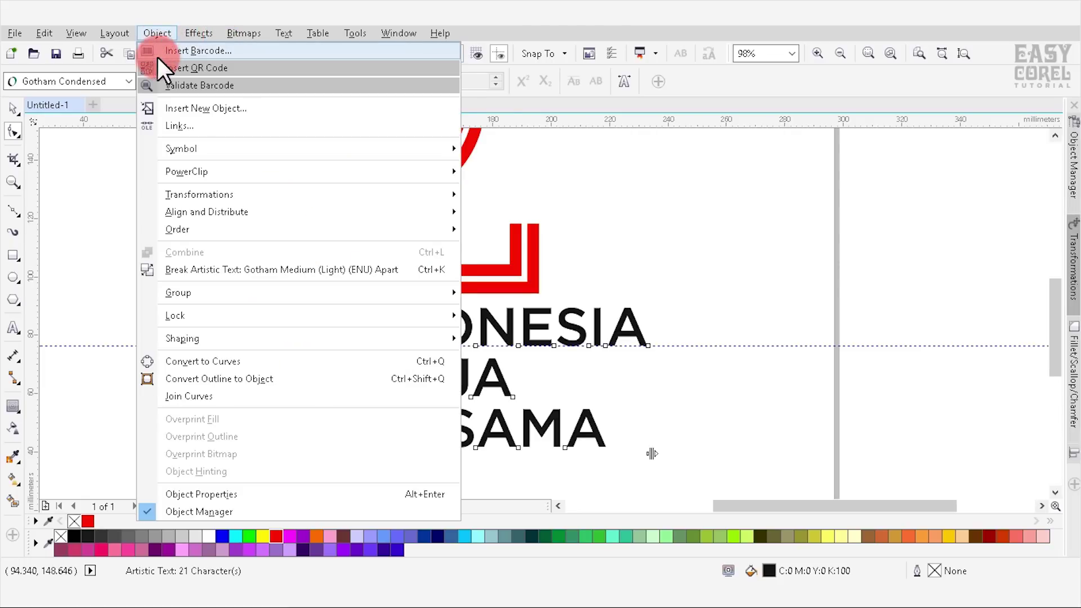
pyautogui.click(229, 266)
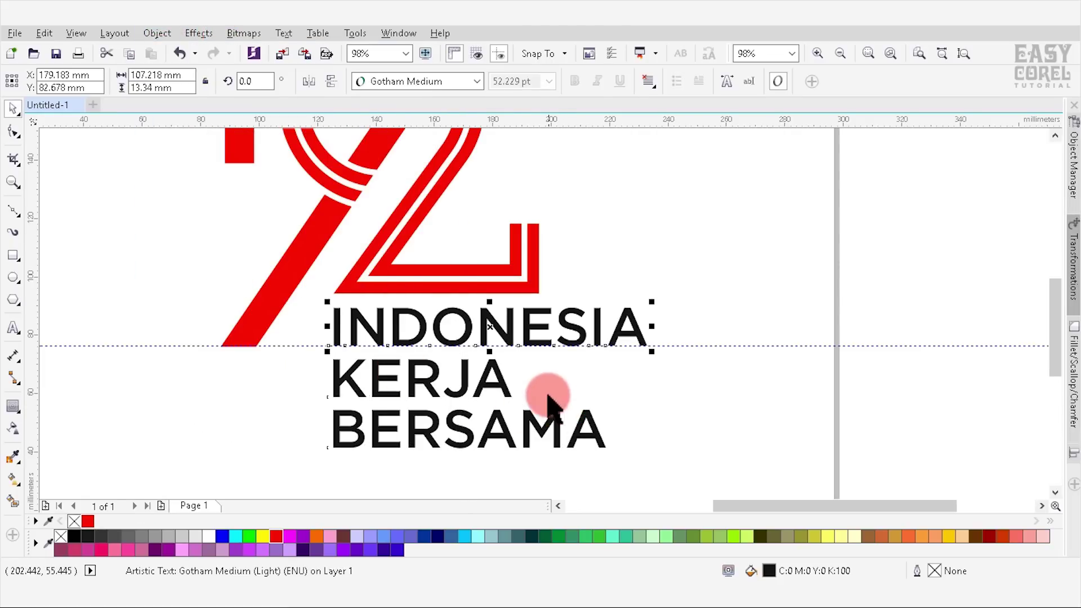
pyautogui.moveTo(656, 468); pyautogui.dragTo(313, 362)
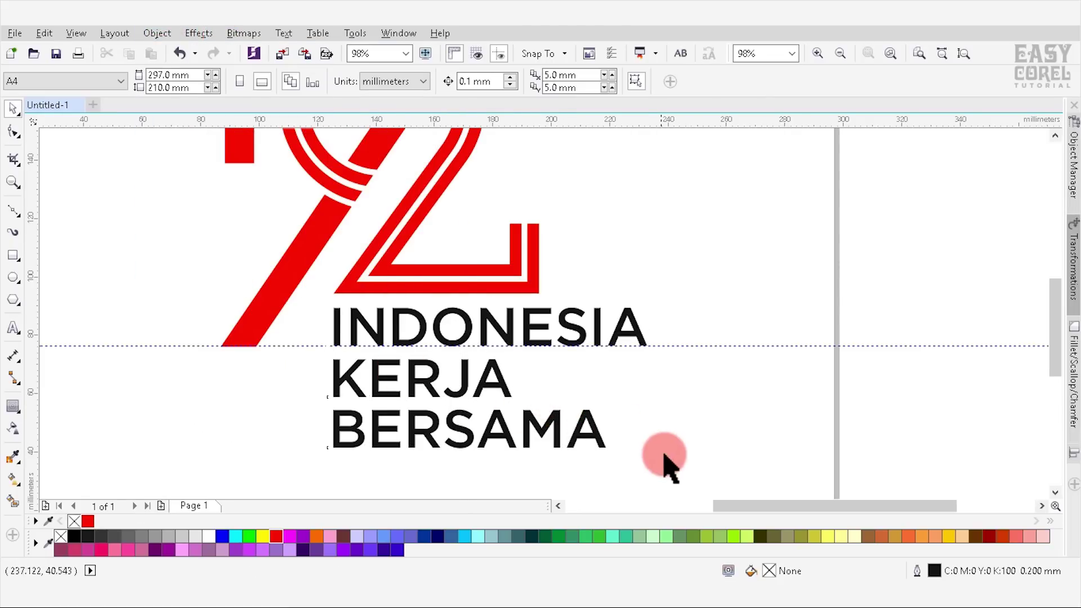
pyautogui.click(87, 521)
pyautogui.click(379, 342)
pyautogui.rightClick(82, 535)
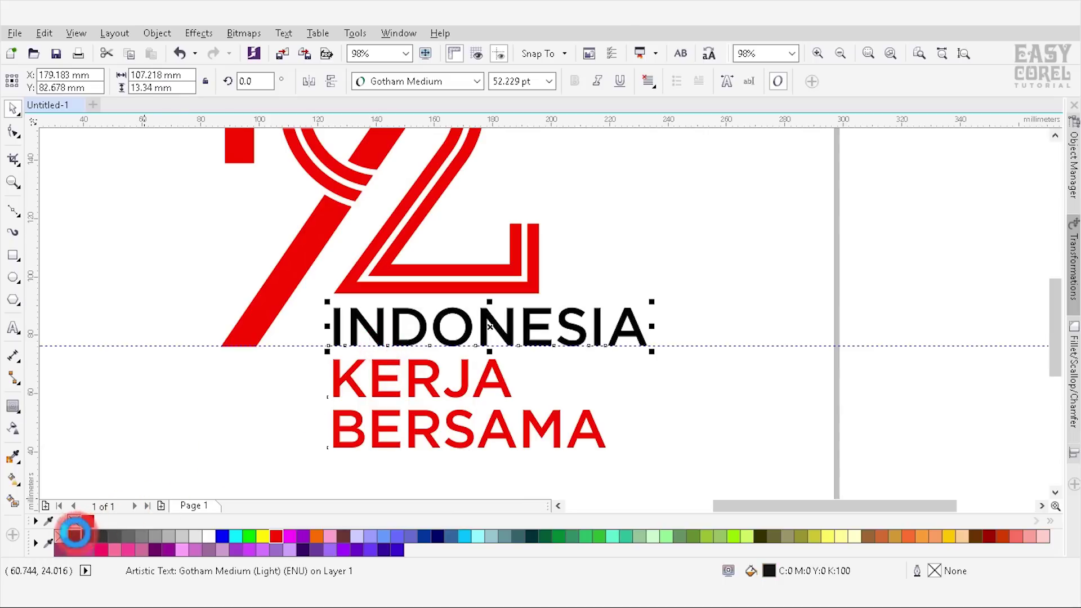
pyautogui.click(217, 442)
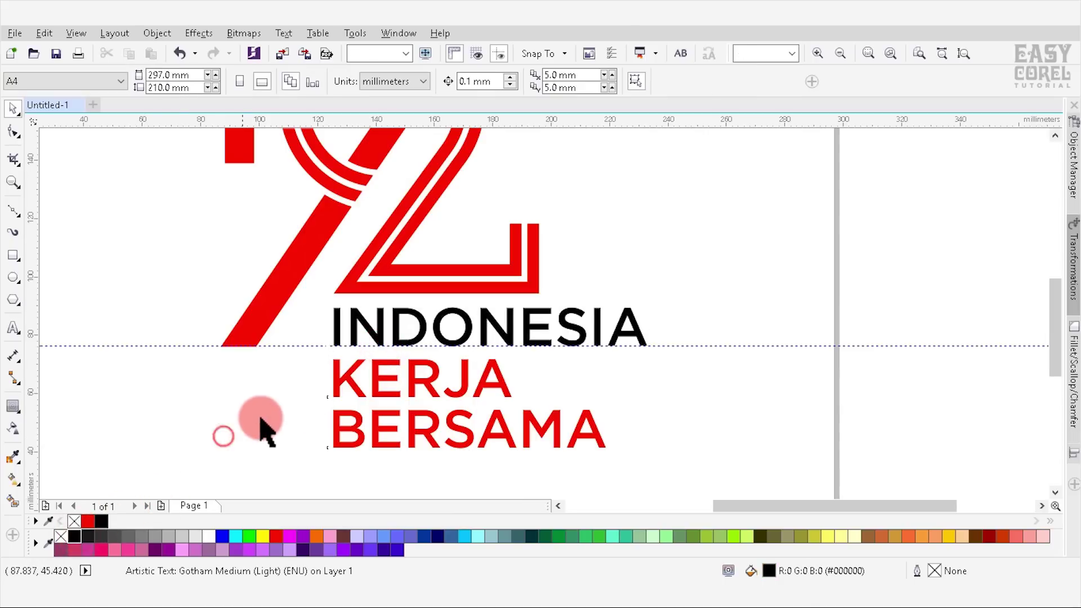
# Step: Convert the INDONESIA text to curves
pyautogui.click(335, 325)
pyautogui.click(160, 32)
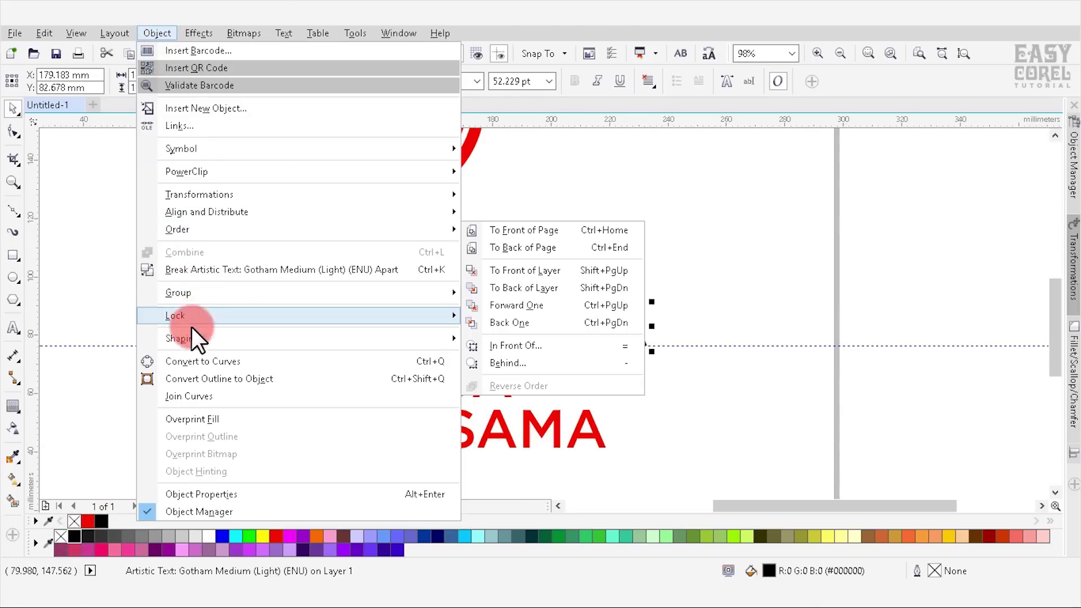
pyautogui.click(194, 361)
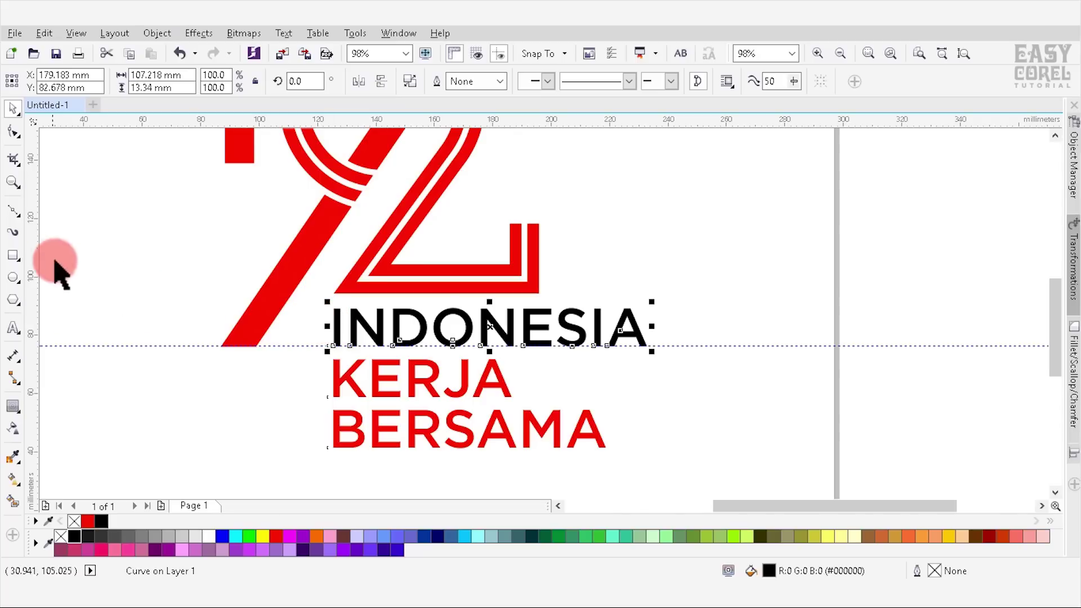
# Step: Draw a small outline-free square jutting from the first I's top-left
pyautogui.click(13, 255)
pyautogui.scroll(3, 334, 314)
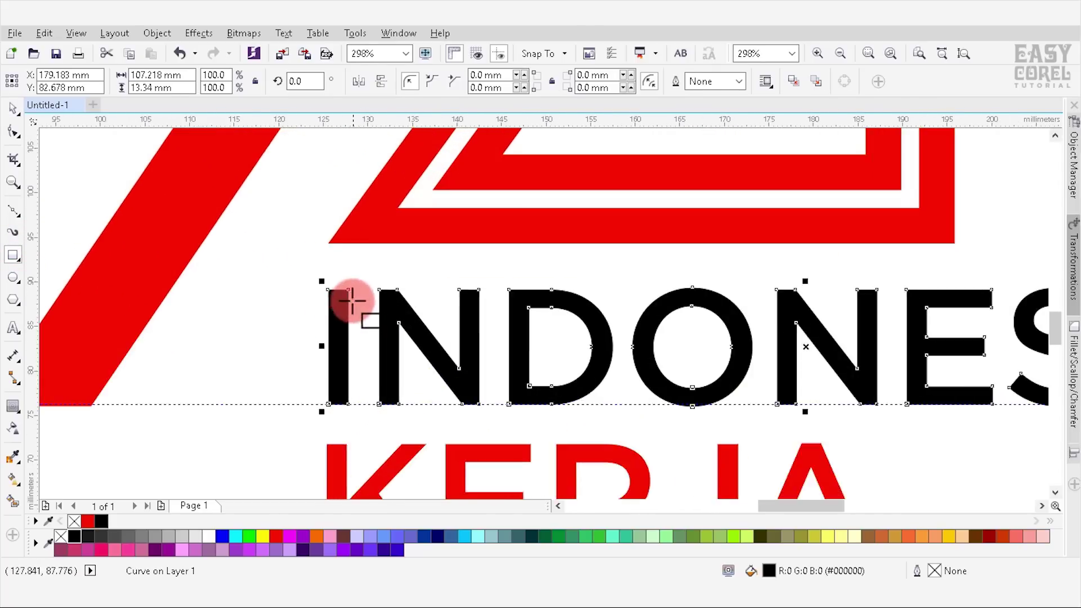
pyautogui.scroll(3, 350, 302)
pyautogui.scroll(1, 346, 295)
pyautogui.moveTo(341, 301); pyautogui.dragTo(314, 315)
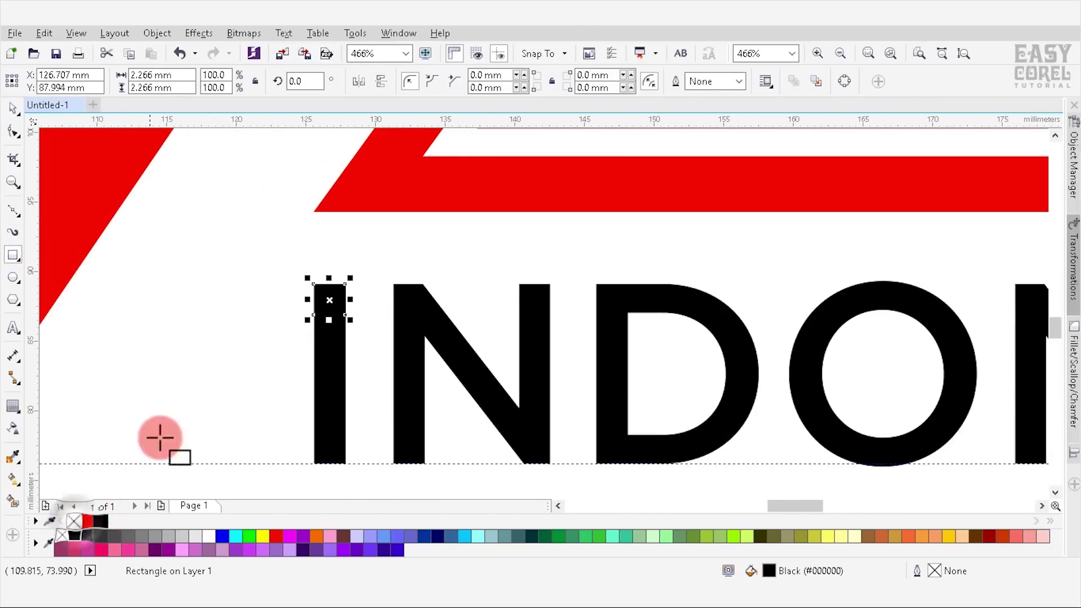
pyautogui.rightClick(60, 536)
pyautogui.scroll(2, 294, 314)
pyautogui.moveTo(374, 282)
pyautogui.mouseDown()
pyautogui.moveTo(343, 279)
pyautogui.moveTo(1001, 302)
pyautogui.moveTo(1007, 279)
pyautogui.mouseUp()
pyautogui.scroll(-4, 343, 280)
# Step: Copy the square onto the second I and combine the letters and squares
pyautogui.click(1001, 241)
pyautogui.scroll(-3, 1013, 278)
pyautogui.scroll(2, 1036, 262)
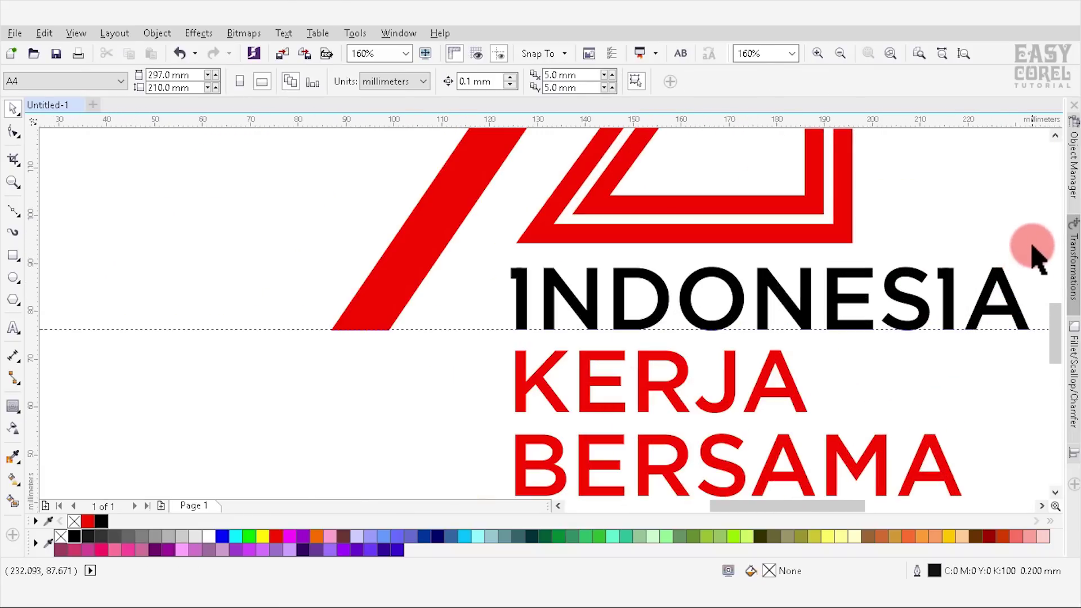
pyautogui.moveTo(1047, 233); pyautogui.dragTo(434, 338)
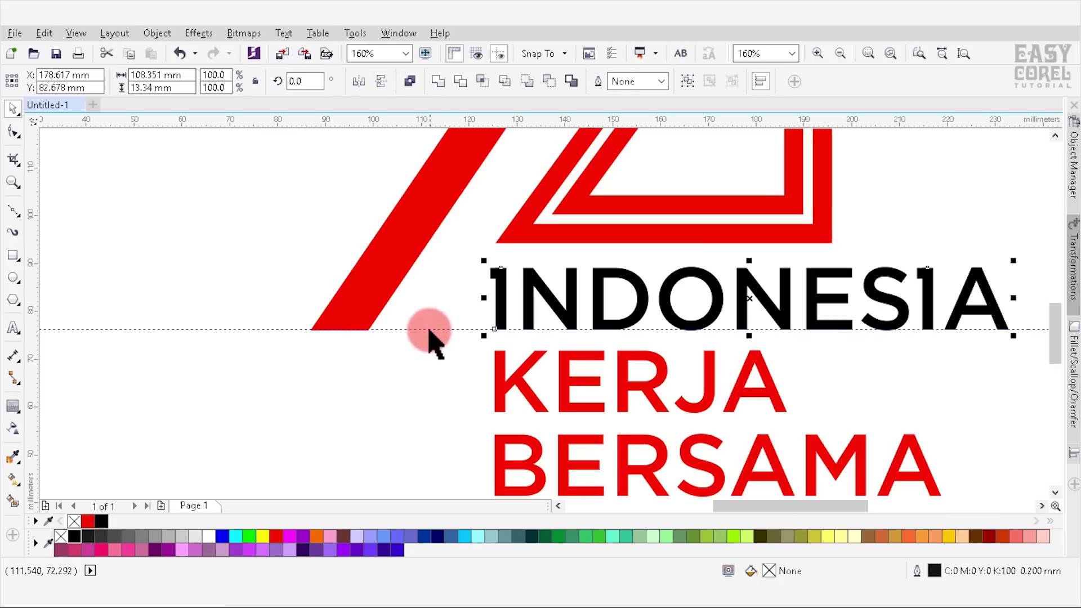
pyautogui.click(444, 86)
# Step: Place a copy of KERJA beside the 72
pyautogui.scroll(-2, 563, 309)
pyautogui.scroll(-1, 632, 326)
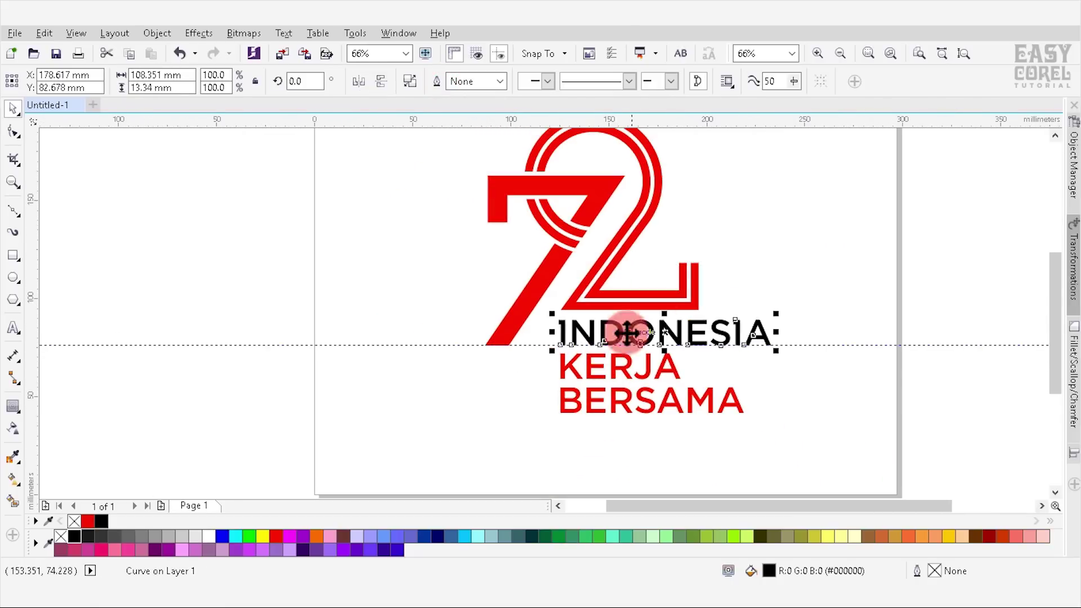
pyautogui.scroll(1, 695, 185)
pyautogui.moveTo(642, 420); pyautogui.dragTo(733, 191)
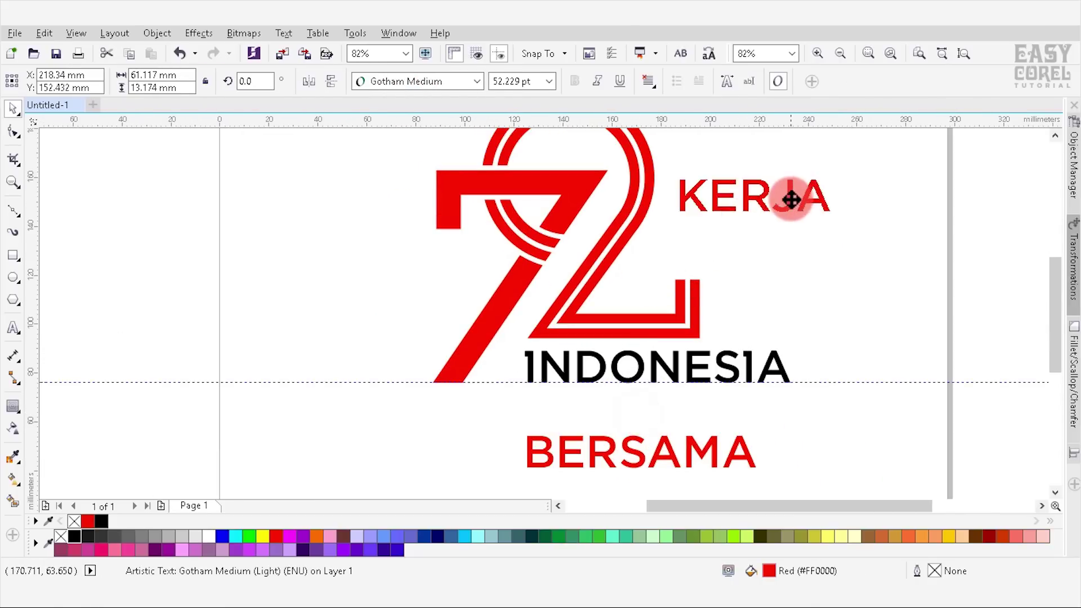
# Step: Add a red 'TH' at the 72's upper right, aligned to the 7's top, about 45 pt
pyautogui.doubleClick(733, 191)
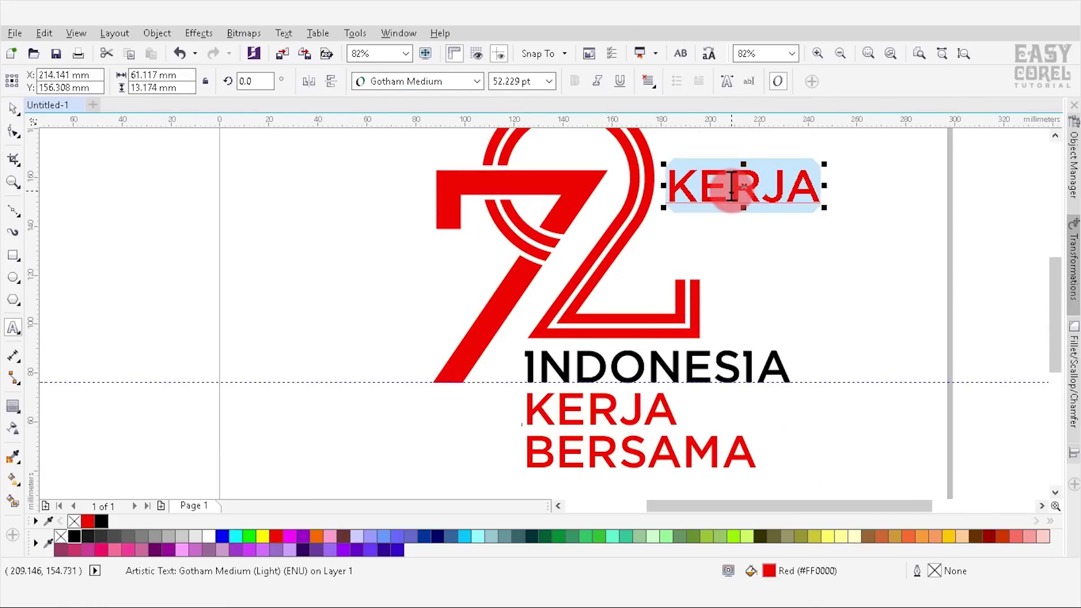
pyautogui.write('th')
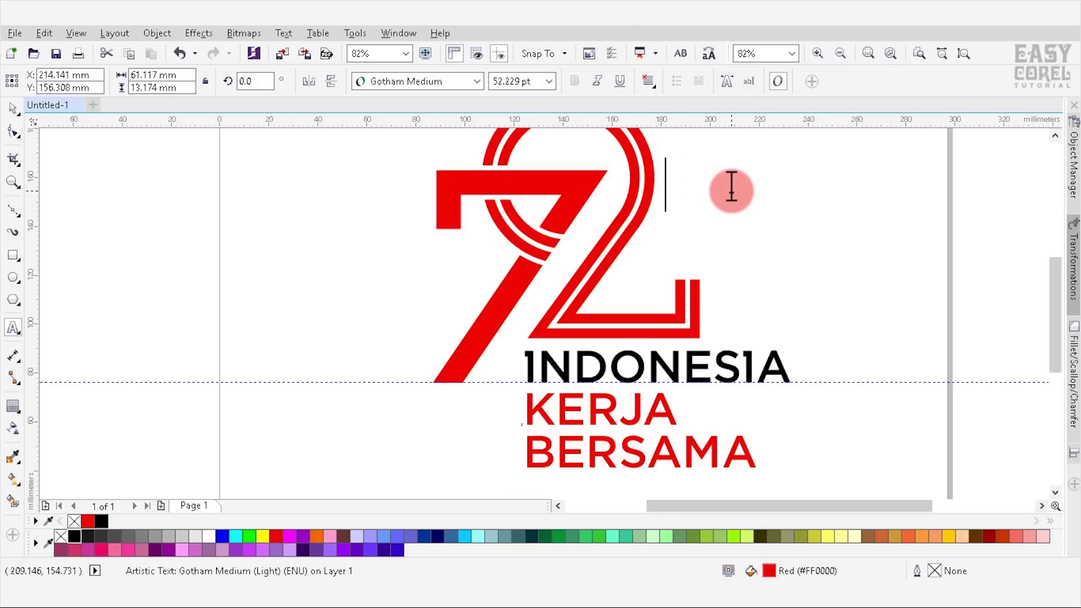
pyautogui.scroll(1, 730, 189)
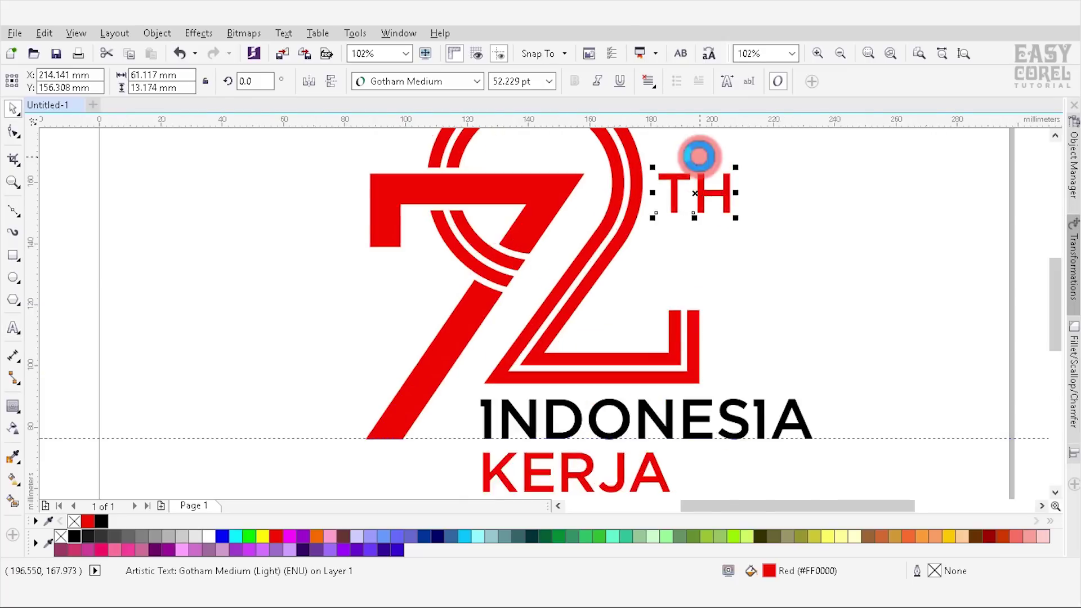
pyautogui.scroll(1, 700, 157)
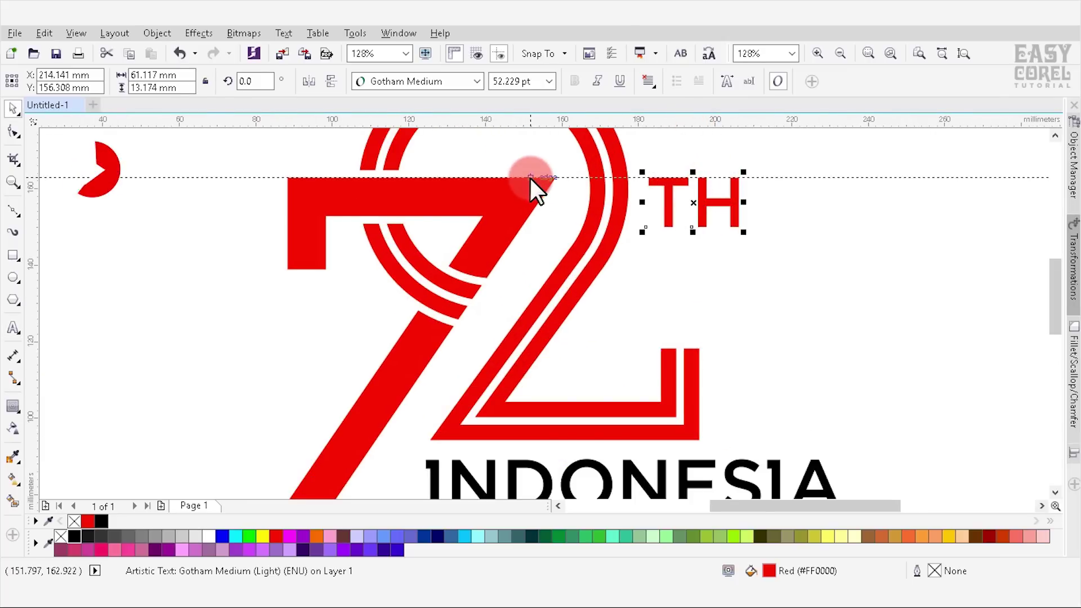
pyautogui.moveTo(530, 174); pyautogui.dragTo(530, 178)
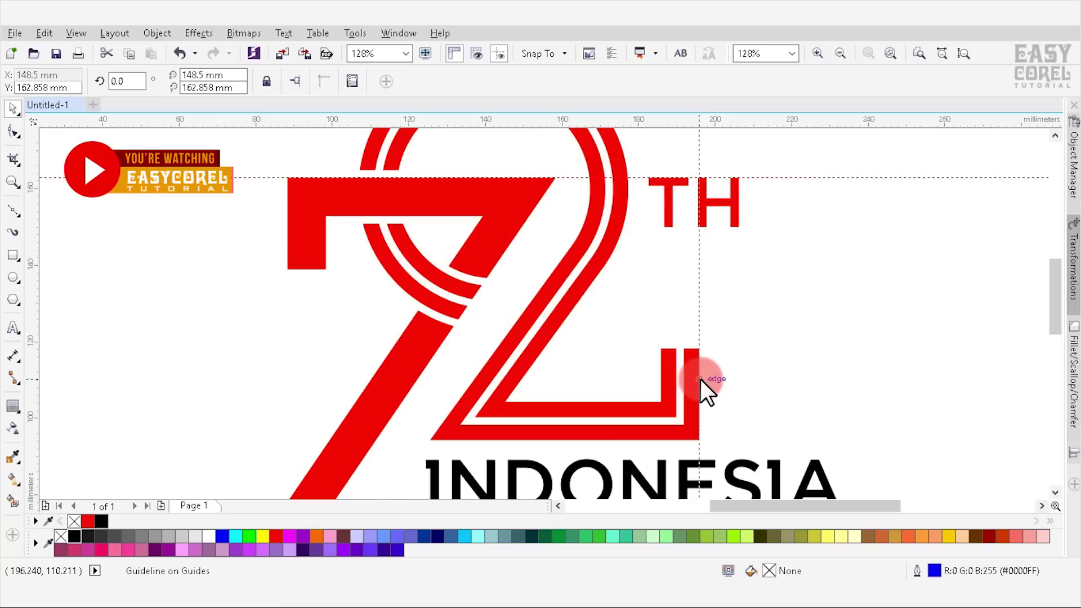
pyautogui.scroll(4, 707, 181)
pyautogui.click(712, 218)
pyautogui.moveTo(858, 399); pyautogui.dragTo(821, 373)
pyautogui.scroll(-2, 771, 294)
pyautogui.scroll(-2, 775, 297)
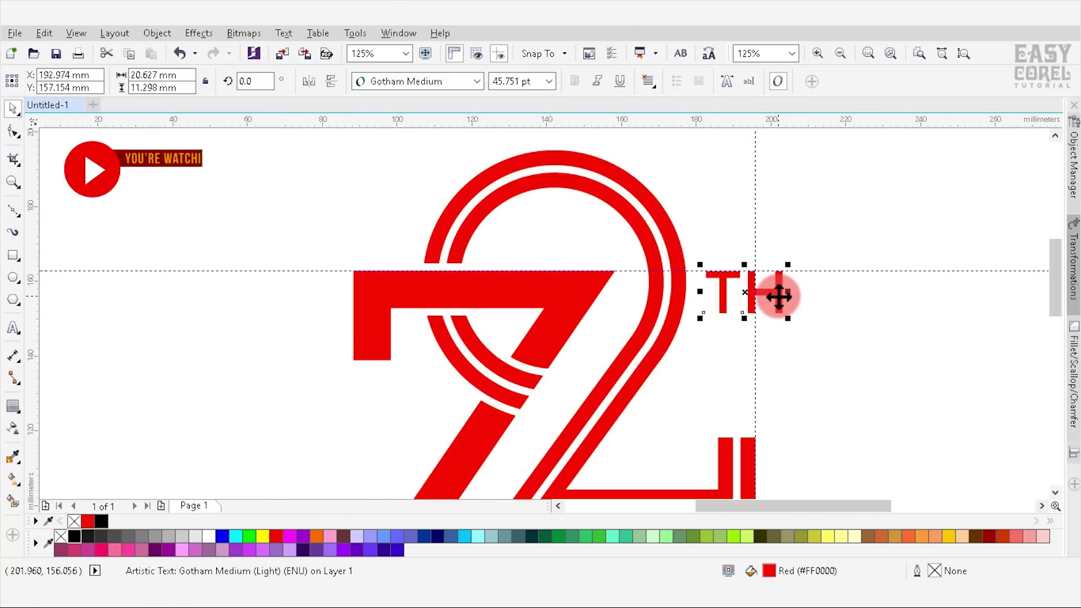
pyautogui.scroll(-3, 777, 295)
pyautogui.click(762, 265)
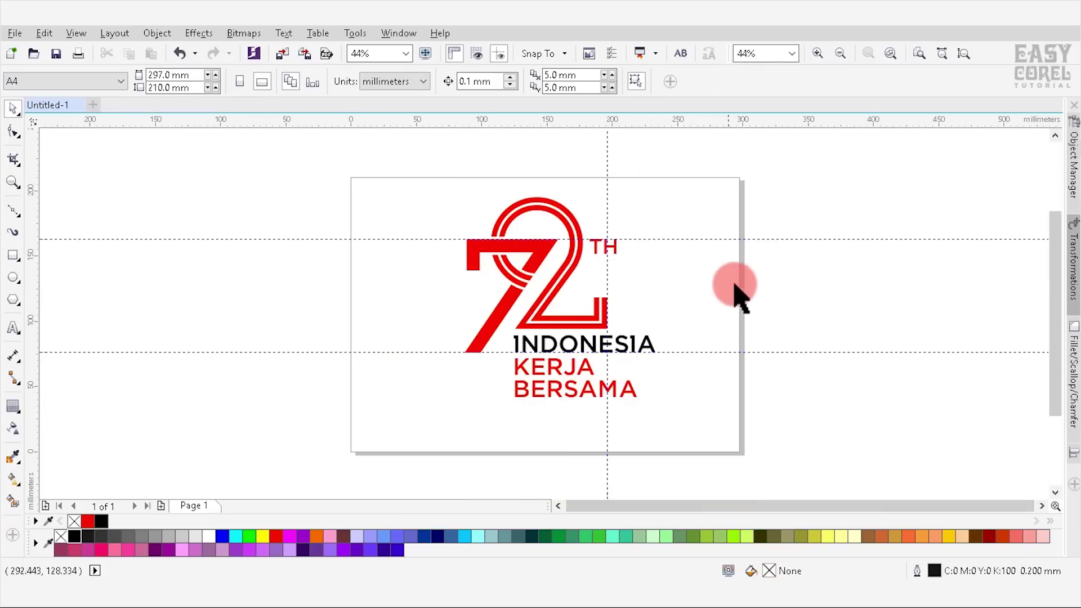
# Step: Group all six logo objects and centre the group on the page
pyautogui.moveTo(398, 162); pyautogui.dragTo(724, 446)
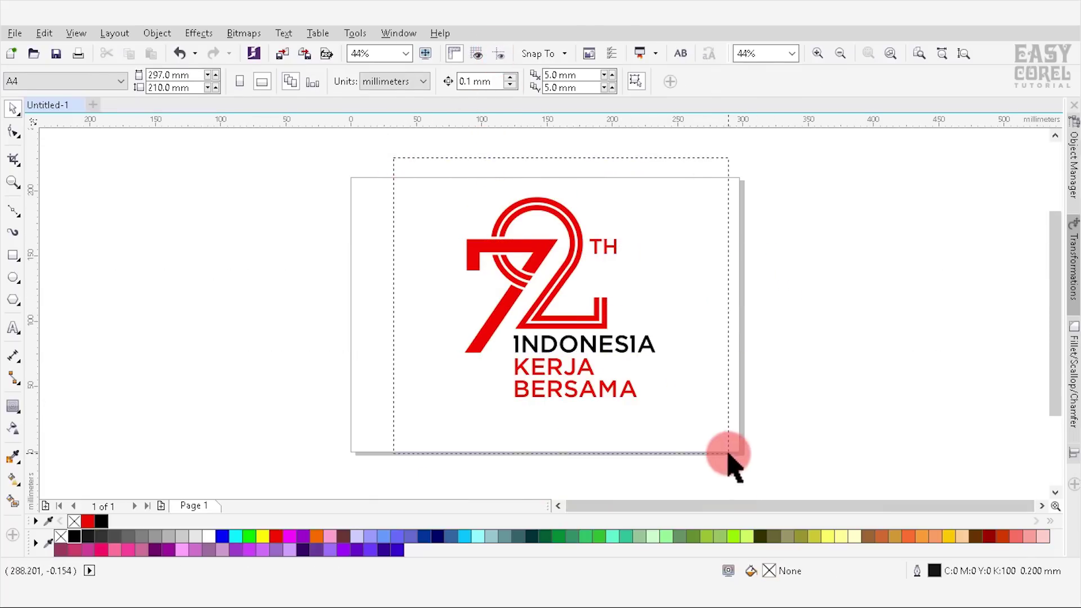
pyautogui.click(694, 78)
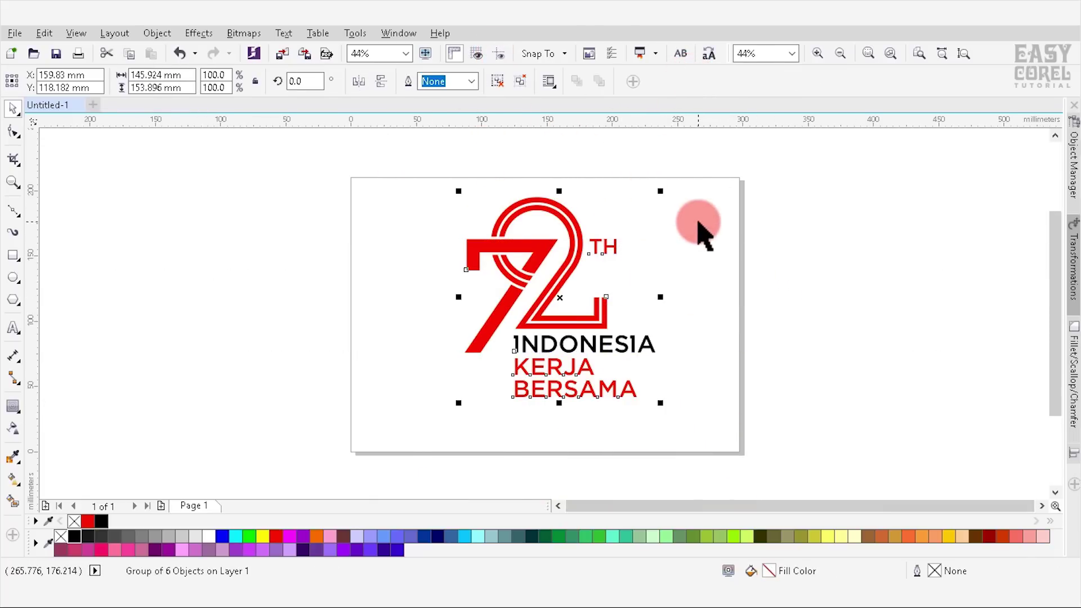
pyautogui.press('p')
pyautogui.click(724, 230)
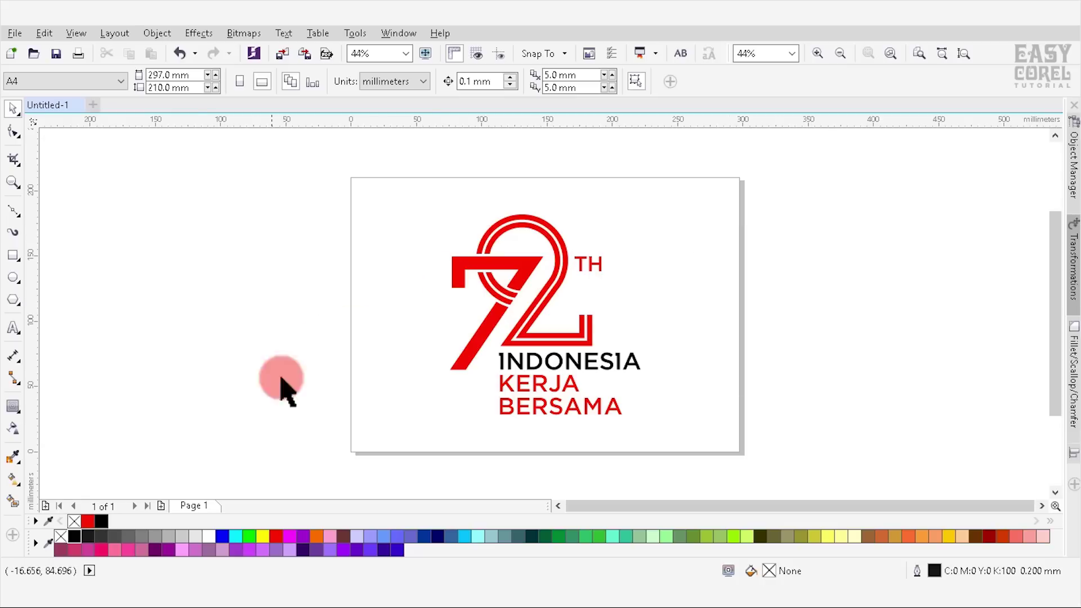
# Step: Duplicate Page 1 with its contents and add an outline-free black page-sized background
pyautogui.rightClick(213, 506)
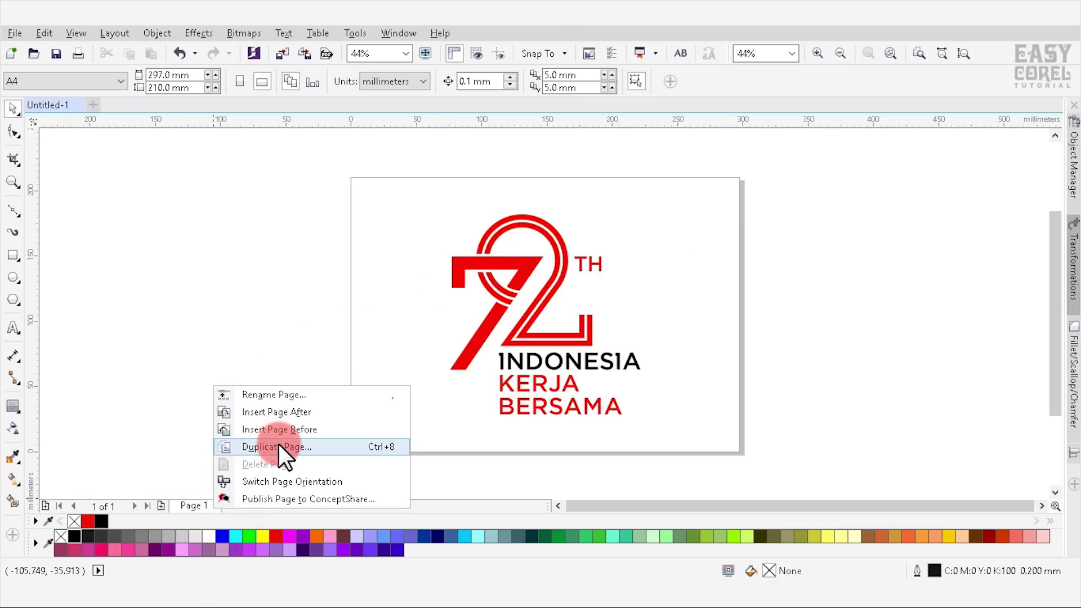
pyautogui.click(280, 446)
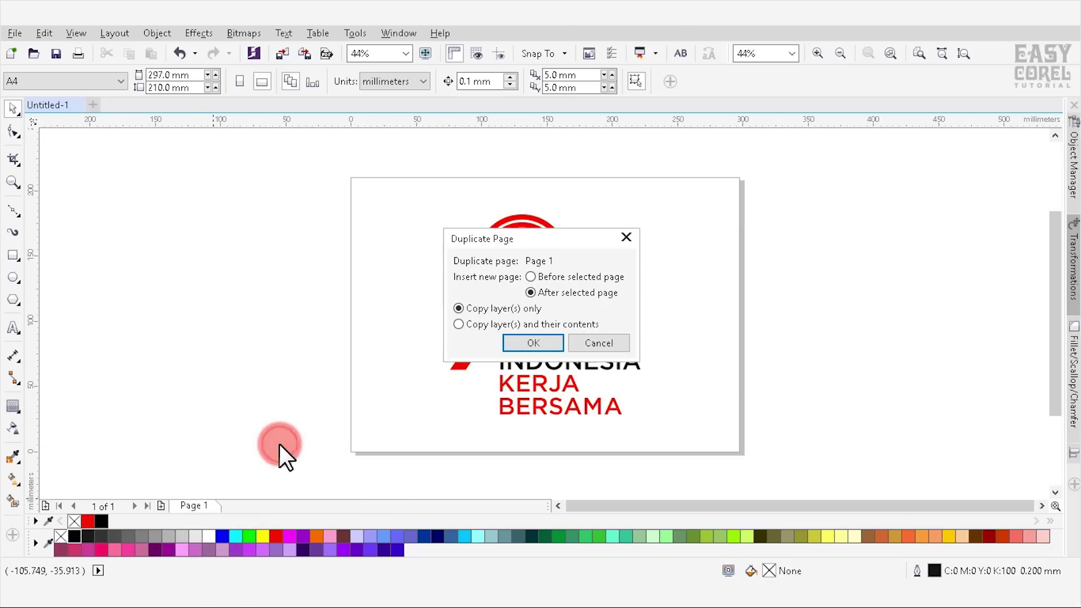
pyautogui.click(518, 340)
pyautogui.doubleClick(13, 255)
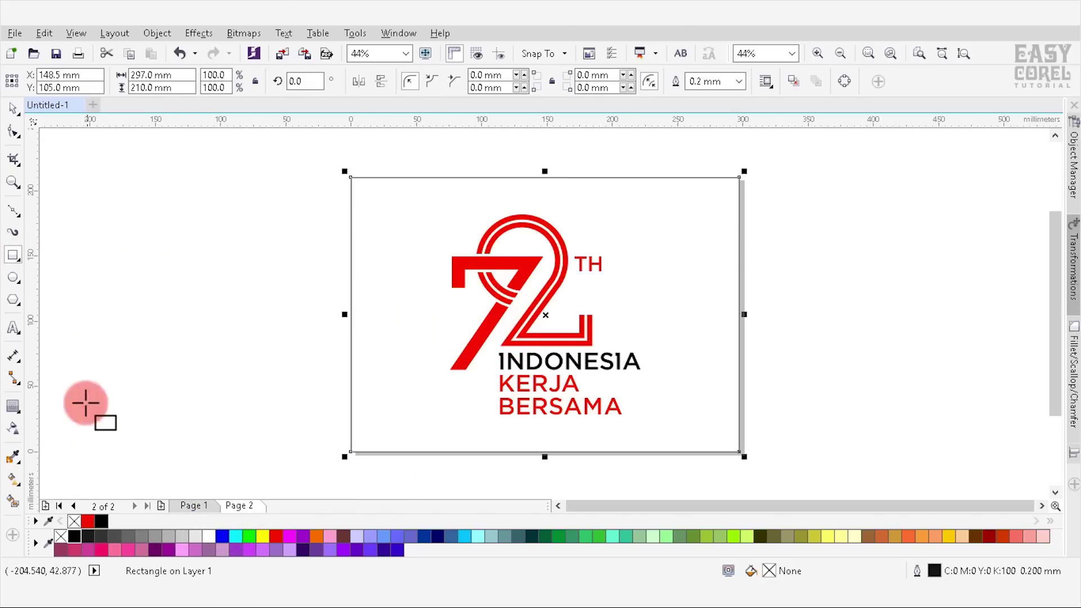
pyautogui.click(101, 521)
pyautogui.rightClick(74, 521)
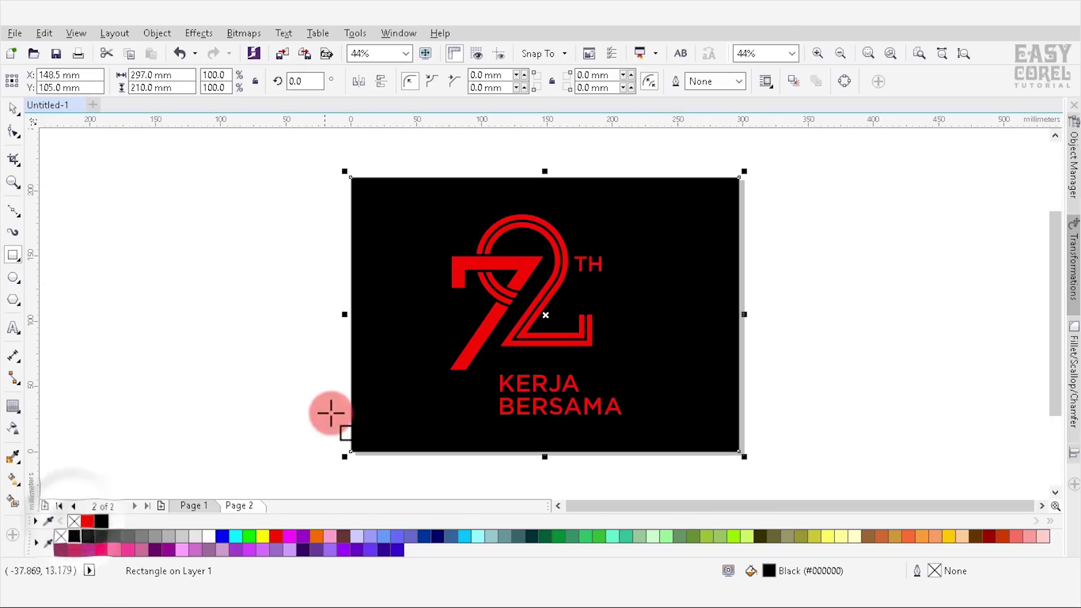
pyautogui.press('space')
# Step: Recolour the logo white while keeping INDONESIA red
pyautogui.moveTo(298, 184)
pyautogui.mouseDown()
pyautogui.moveTo(697, 426)
pyautogui.moveTo(683, 431)
pyautogui.mouseUp()
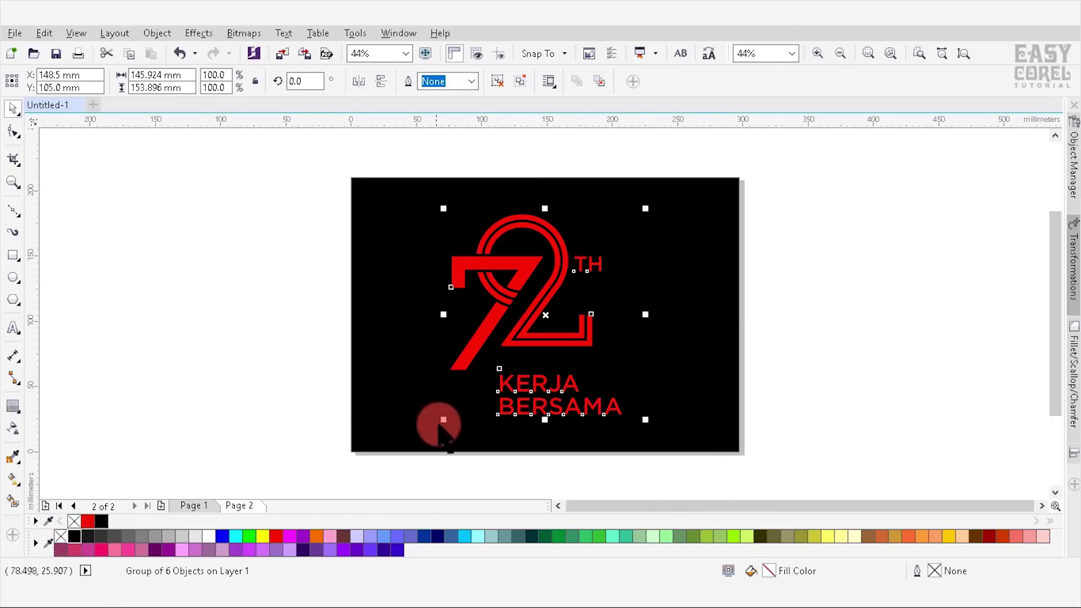
pyautogui.click(203, 537)
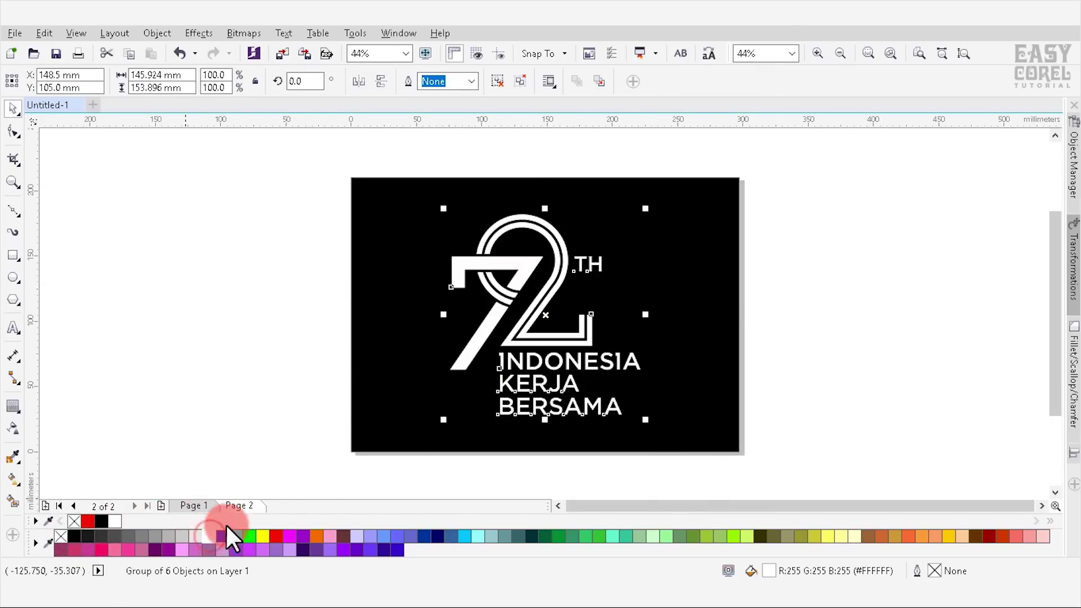
pyautogui.keyDown('ctrl'); pyautogui.click(591, 368); pyautogui.keyUp('ctrl')
pyautogui.click(87, 522)
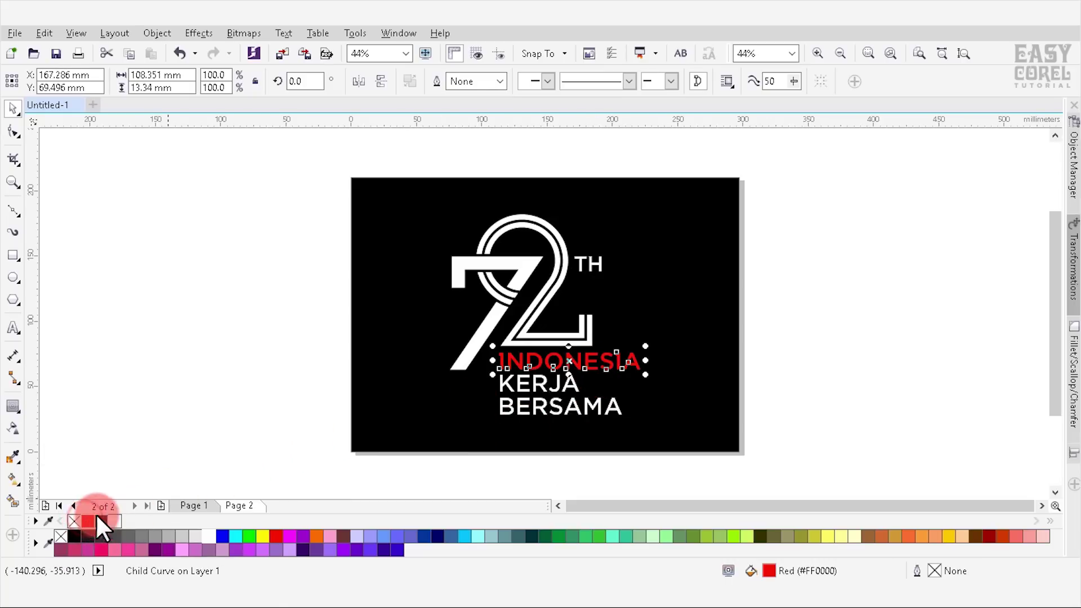
pyautogui.click(246, 433)
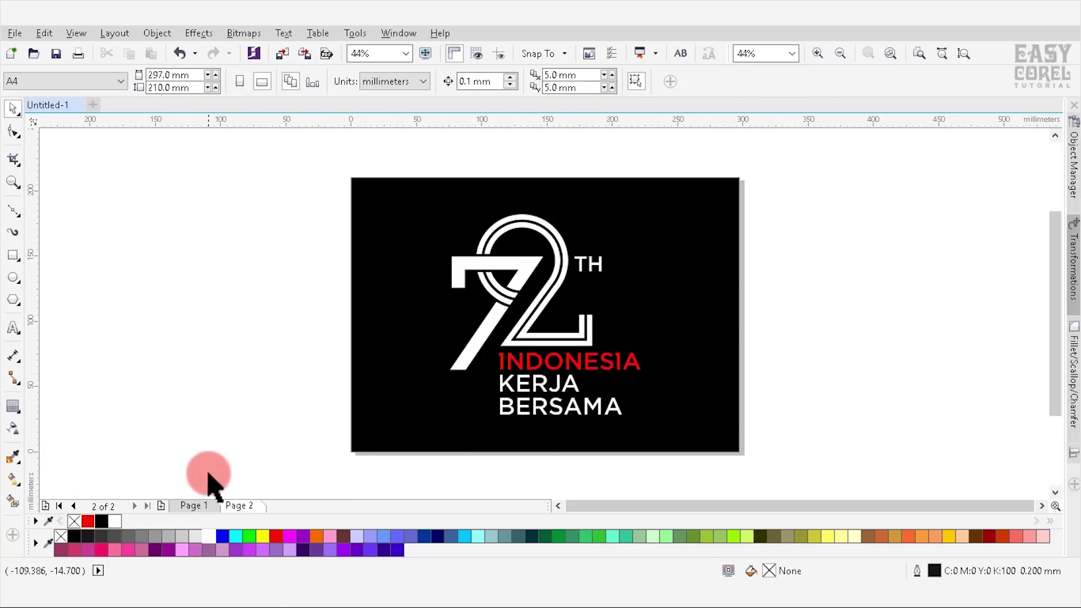
pyautogui.rightClick(243, 506)
# Step: Duplicate Page 2, turning the background red and INDONESIA black
pyautogui.click(285, 448)
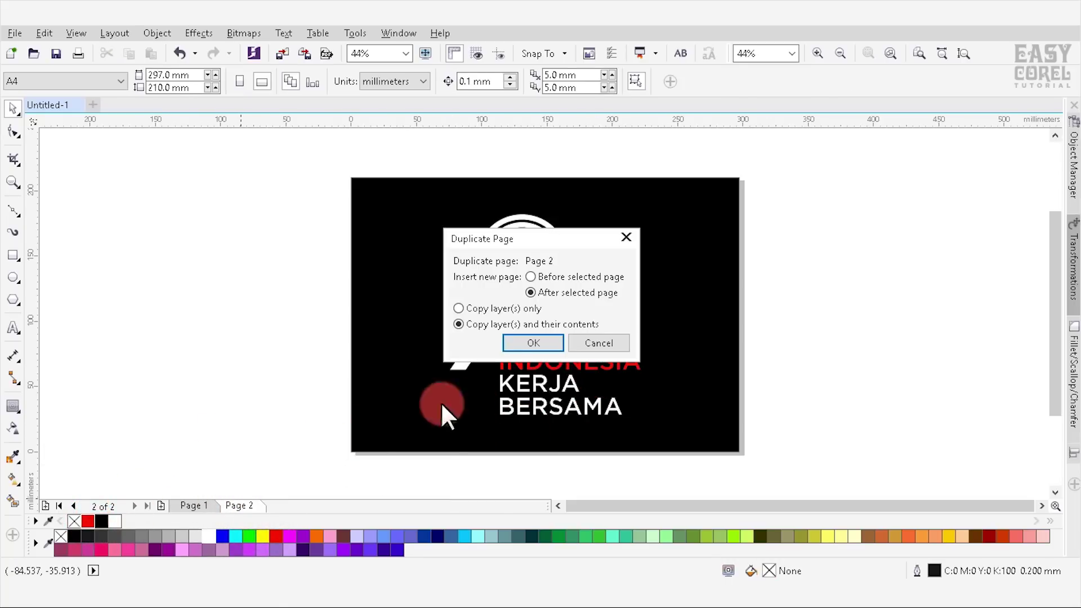
pyautogui.click(533, 343)
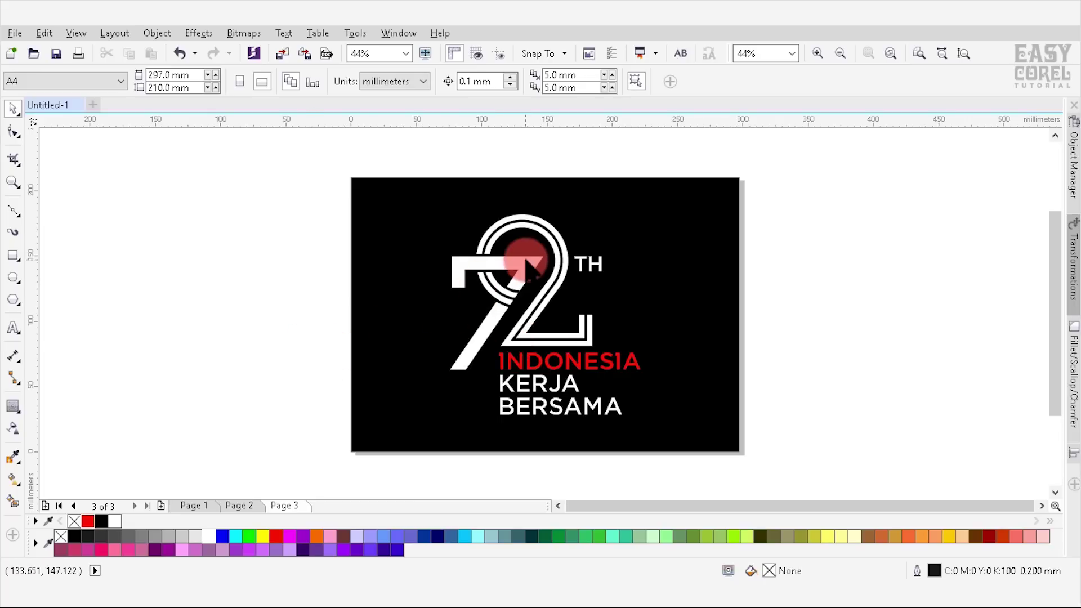
pyautogui.click(432, 221)
pyautogui.click(88, 521)
pyautogui.click(197, 427)
pyautogui.keyDown('ctrl'); pyautogui.click(539, 364); pyautogui.keyUp('ctrl')
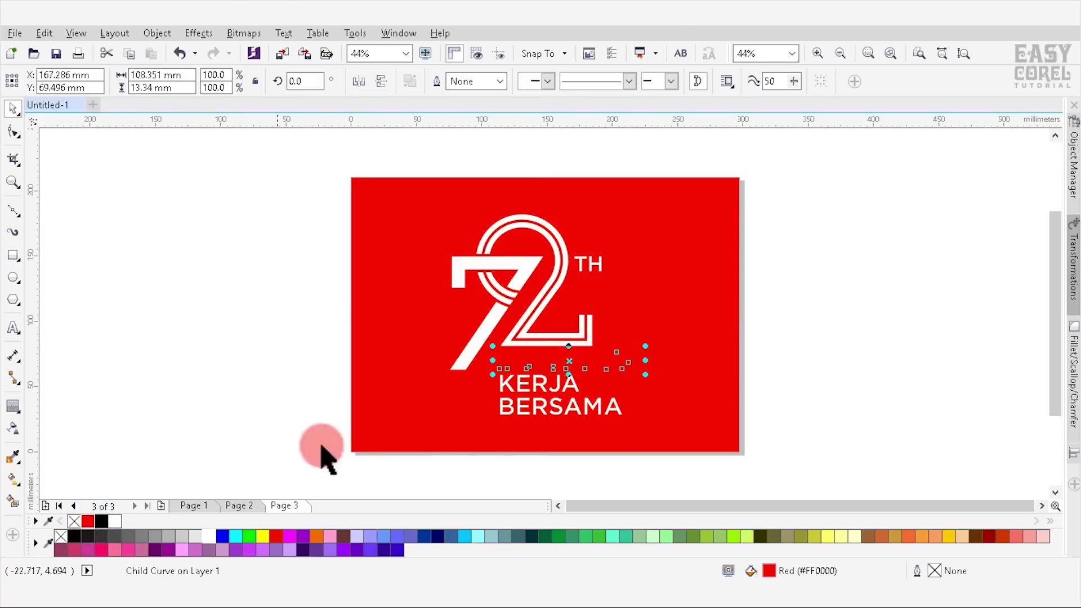
pyautogui.click(102, 521)
pyautogui.click(245, 414)
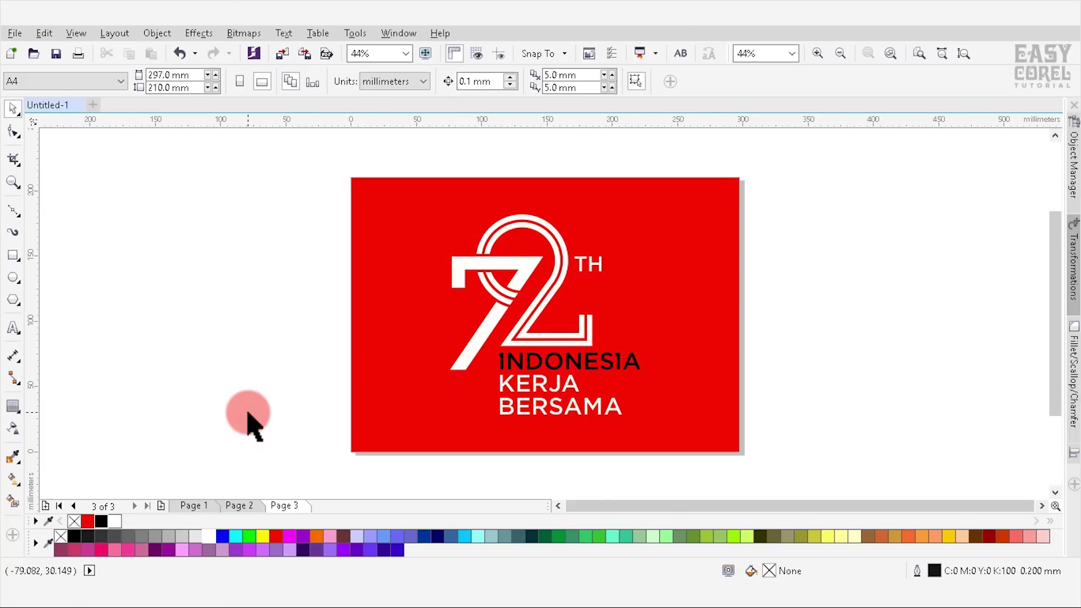
# Step: Review the white, black and red versions across Pages 1–3, ending on Page 1
pyautogui.click(230, 505)
pyautogui.click(200, 505)
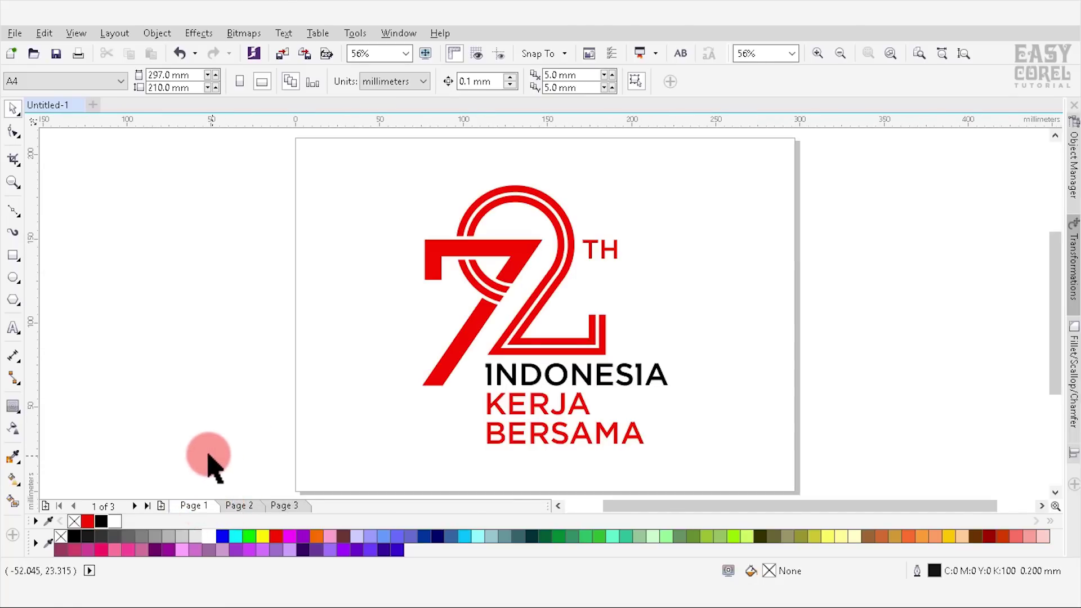
pyautogui.click(242, 505)
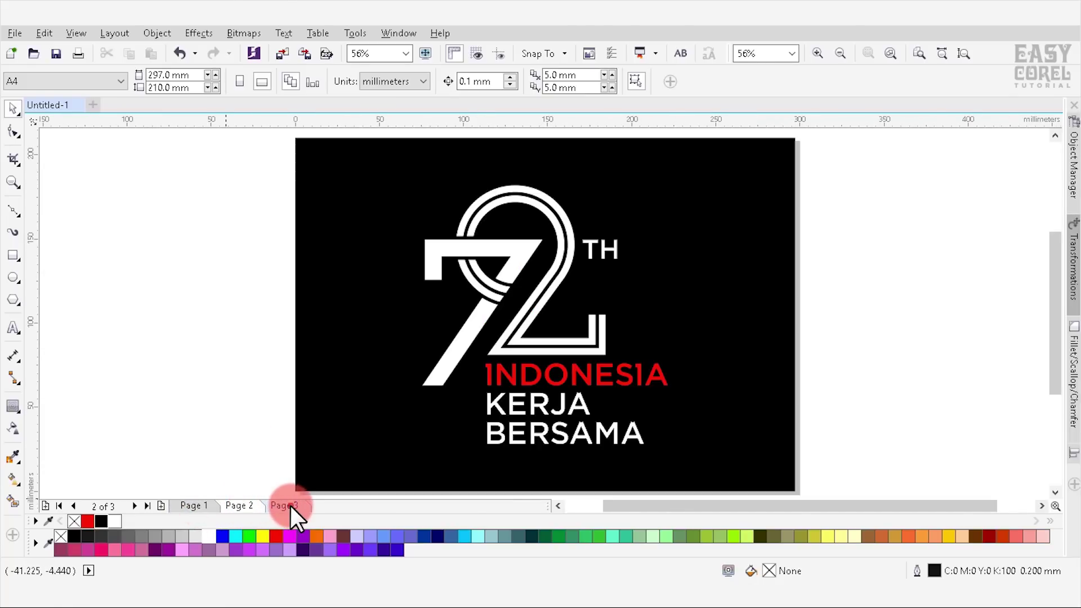
pyautogui.click(289, 506)
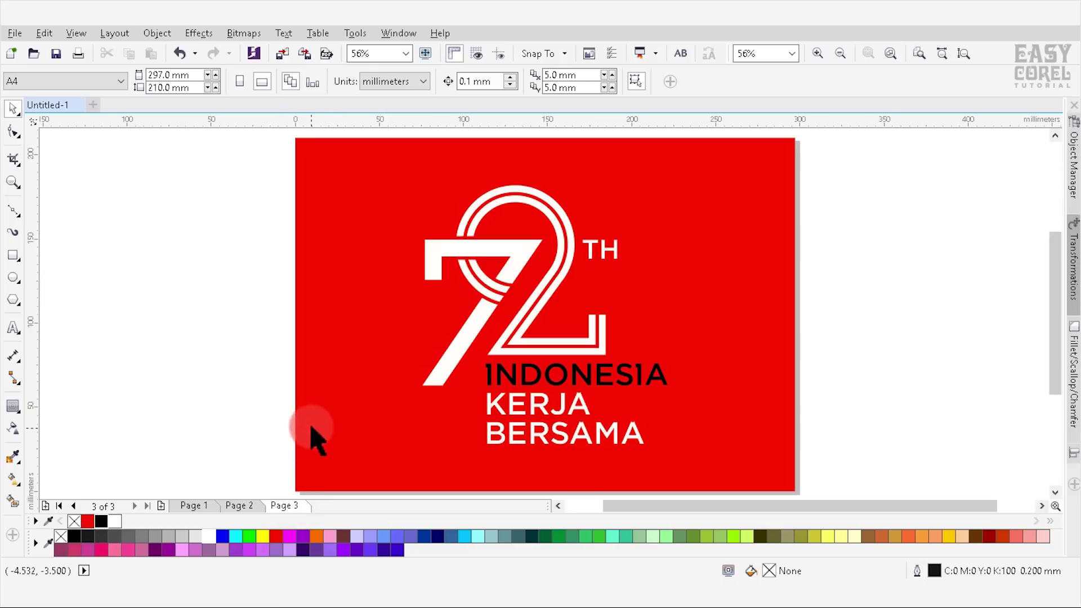
pyautogui.click(195, 506)
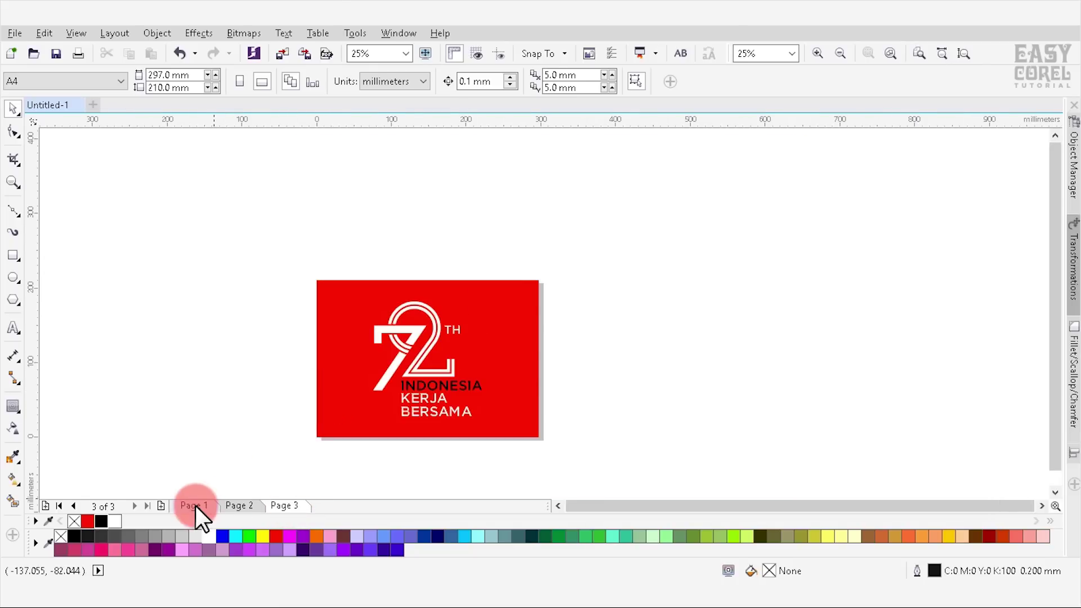
# Step: Add an outline-free page-sized rectangle on Page 1 and group it with the logo
pyautogui.moveTo(205, 261); pyautogui.dragTo(625, 459)
pyautogui.click(280, 329)
pyautogui.doubleClick(16, 255)
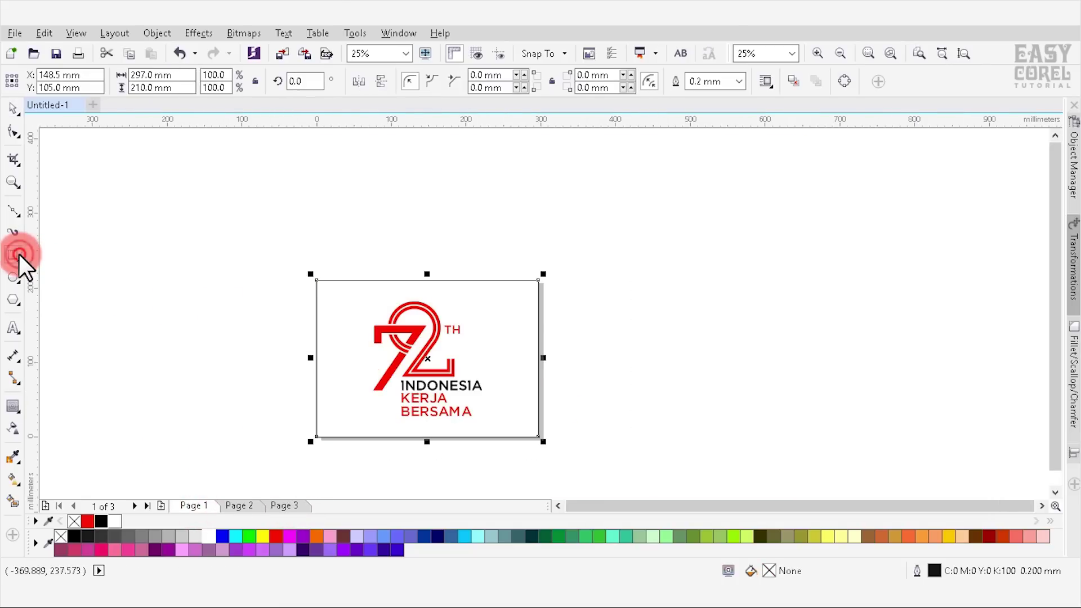
pyautogui.rightClick(76, 516)
pyautogui.press('space')
pyautogui.click(245, 248)
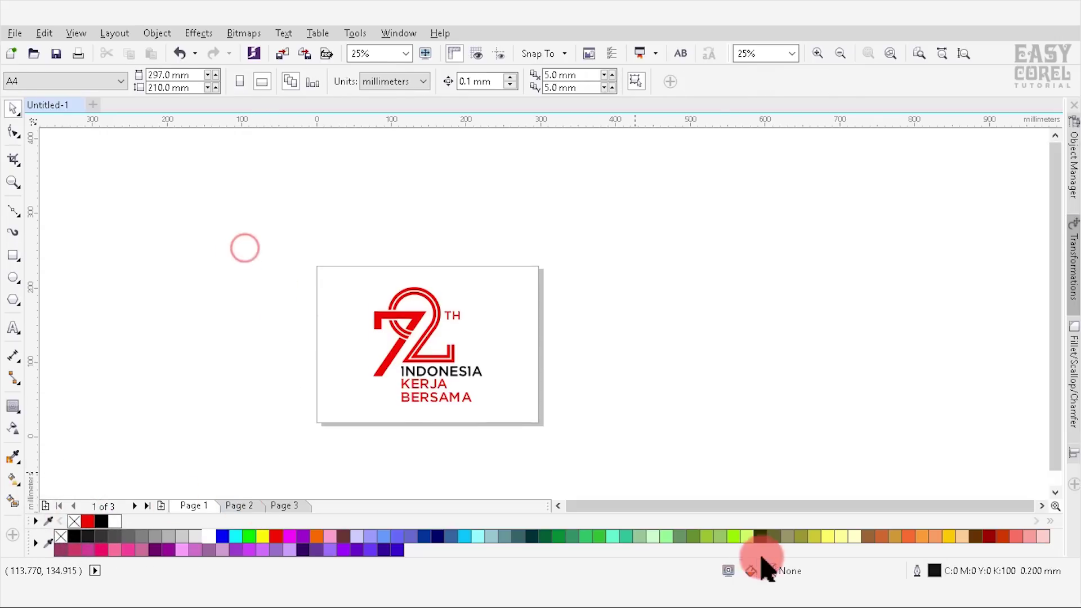
pyautogui.hotkey('ctrl', 'a')
pyautogui.click(683, 81)
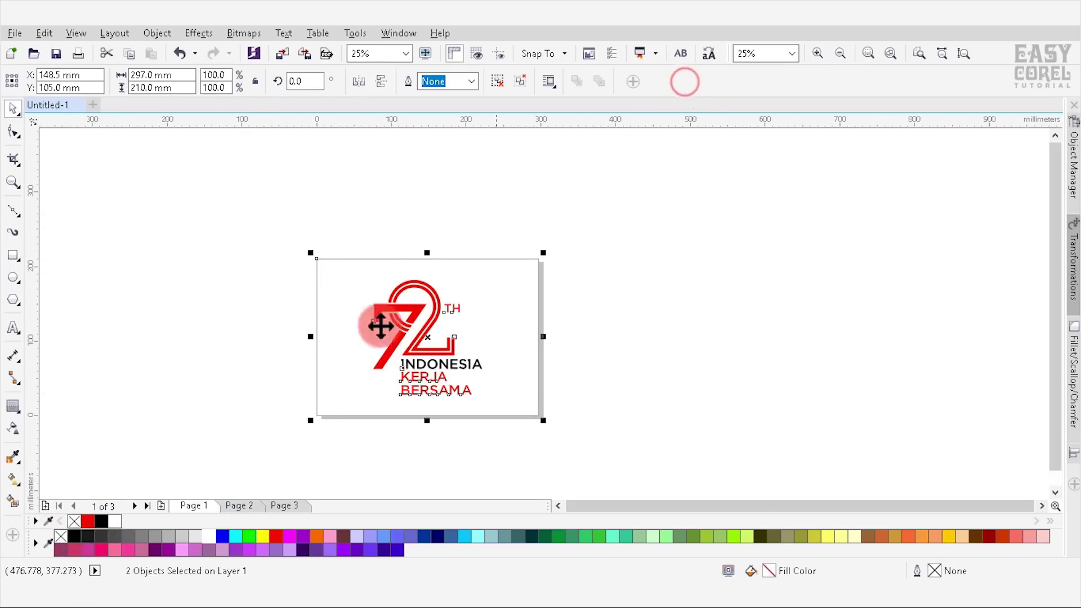
# Step: Group the black background with its logo and move it beside the white design
pyautogui.click(239, 504)
pyautogui.moveTo(234, 212); pyautogui.dragTo(731, 444)
pyautogui.click(683, 81)
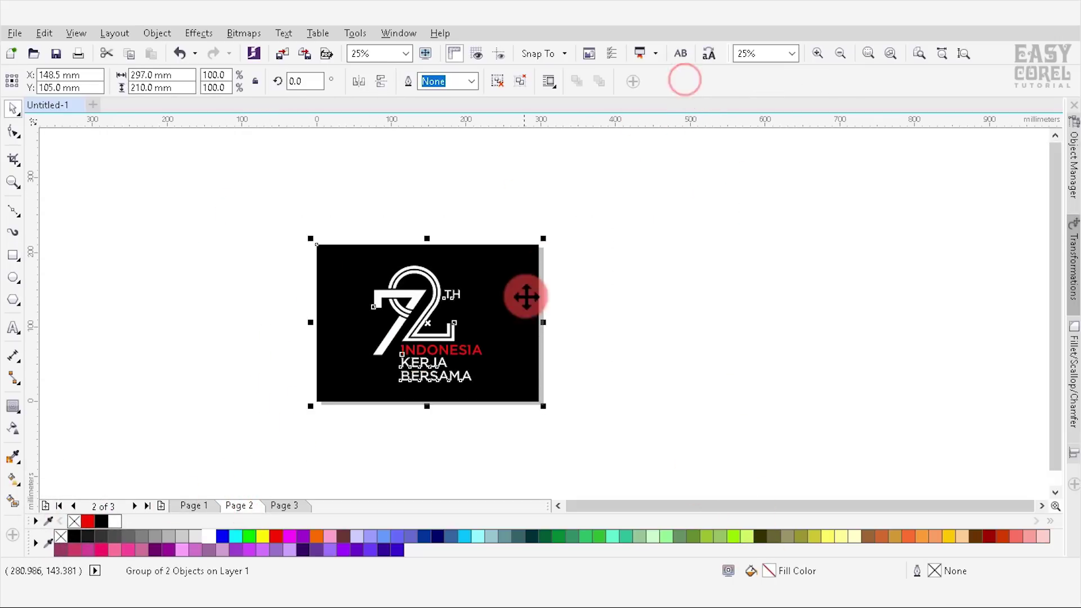
pyautogui.click(815, 338)
pyautogui.moveTo(445, 282); pyautogui.dragTo(690, 282)
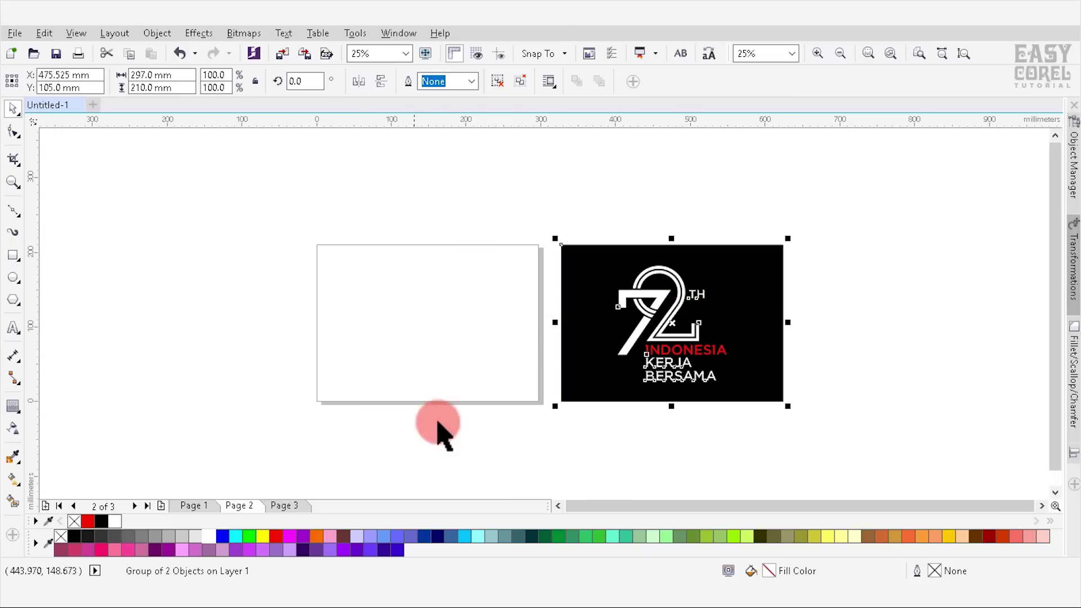
# Step: Group the red background with its logo and place it right of the black design
pyautogui.click(303, 505)
pyautogui.moveTo(229, 181); pyautogui.dragTo(588, 414)
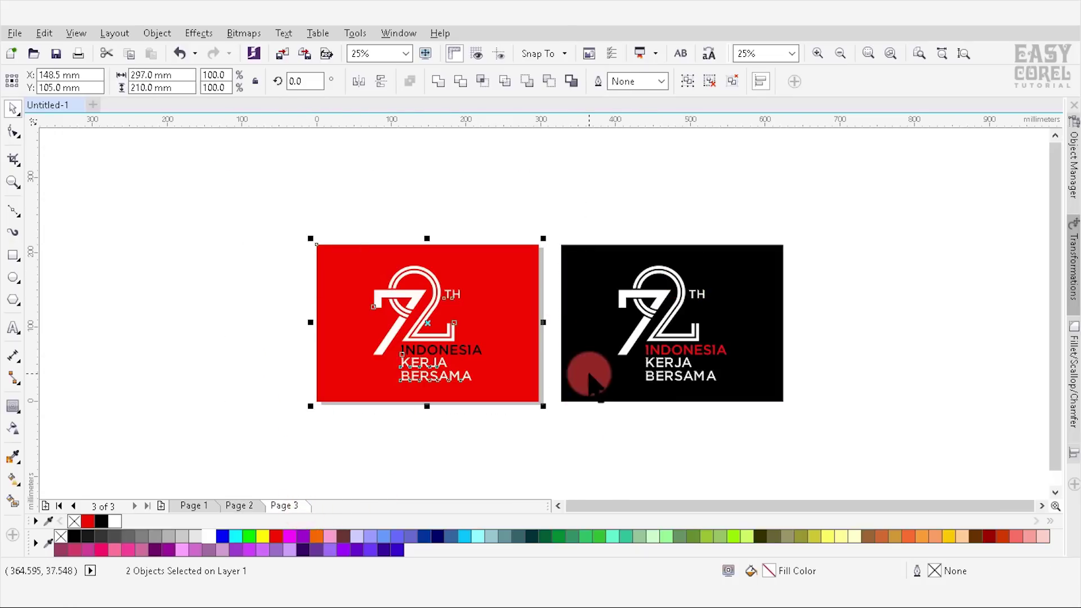
pyautogui.click(694, 80)
pyautogui.moveTo(387, 276); pyautogui.dragTo(951, 310)
pyautogui.moveTo(852, 291); pyautogui.dragTo(853, 291)
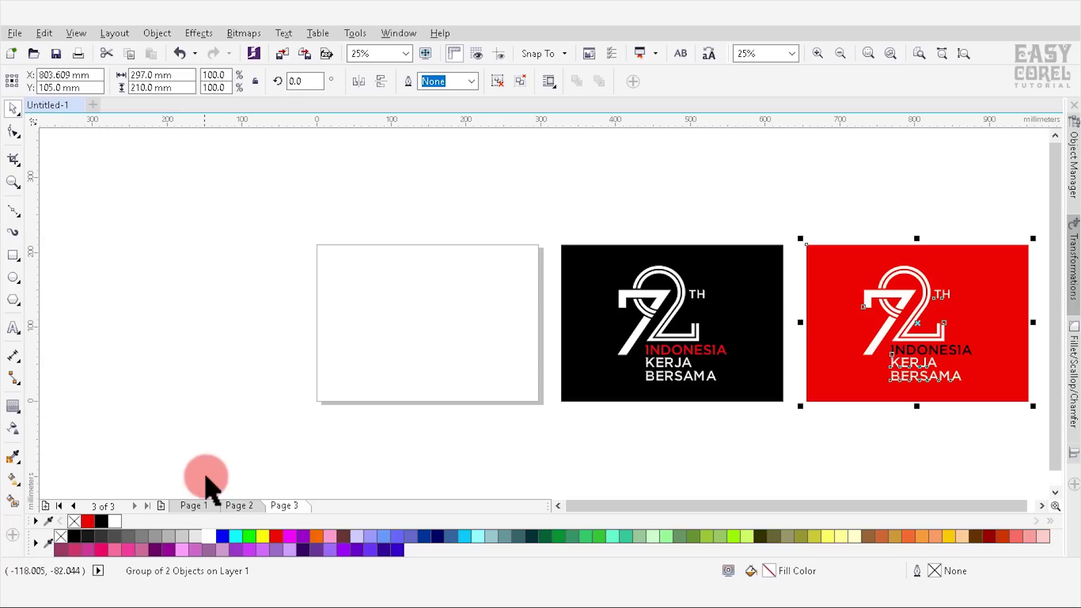
# Step: Butt the black and red designs flush edge to edge and zoom to fit all three
pyautogui.click(192, 506)
pyautogui.click(575, 337)
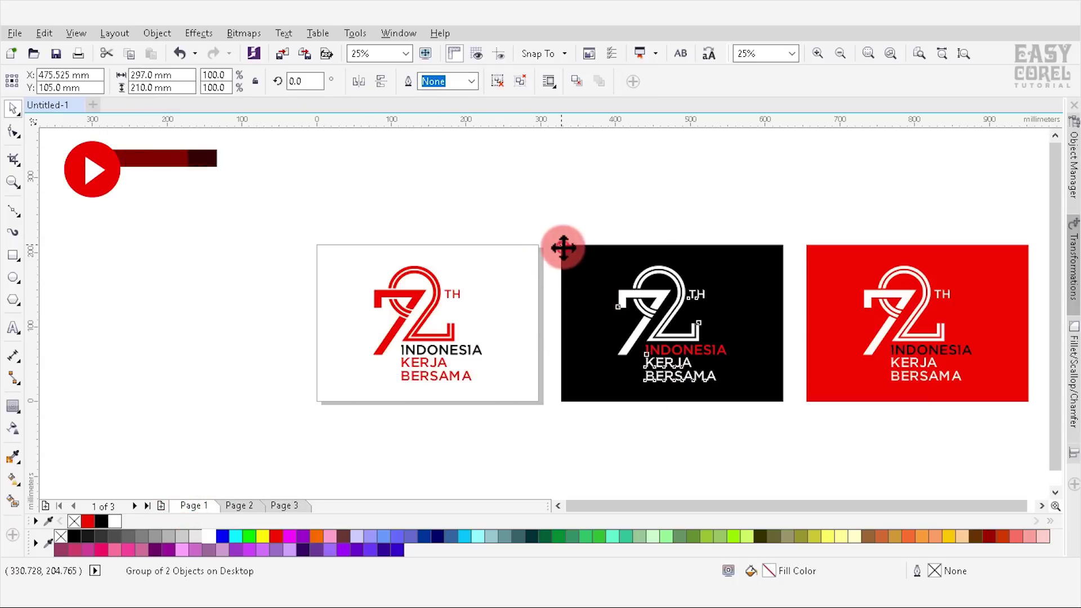
pyautogui.moveTo(560, 244); pyautogui.dragTo(537, 244)
pyautogui.click(815, 248)
pyautogui.moveTo(806, 241); pyautogui.dragTo(760, 248)
pyautogui.click(217, 197)
pyautogui.moveTo(221, 208); pyautogui.dragTo(1066, 446)
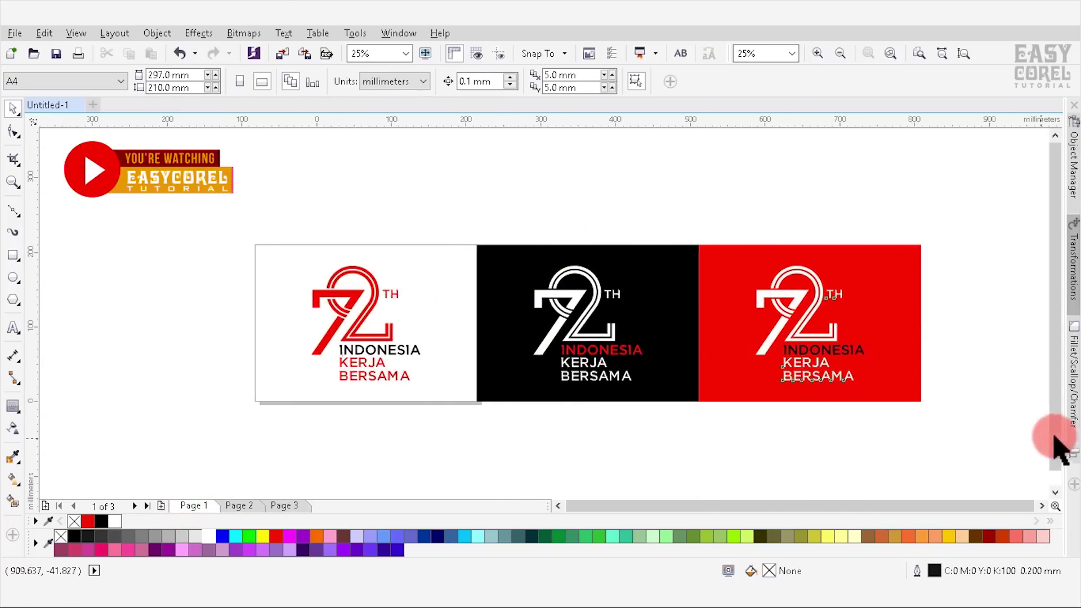
pyautogui.hotkey('shift', 'F2')
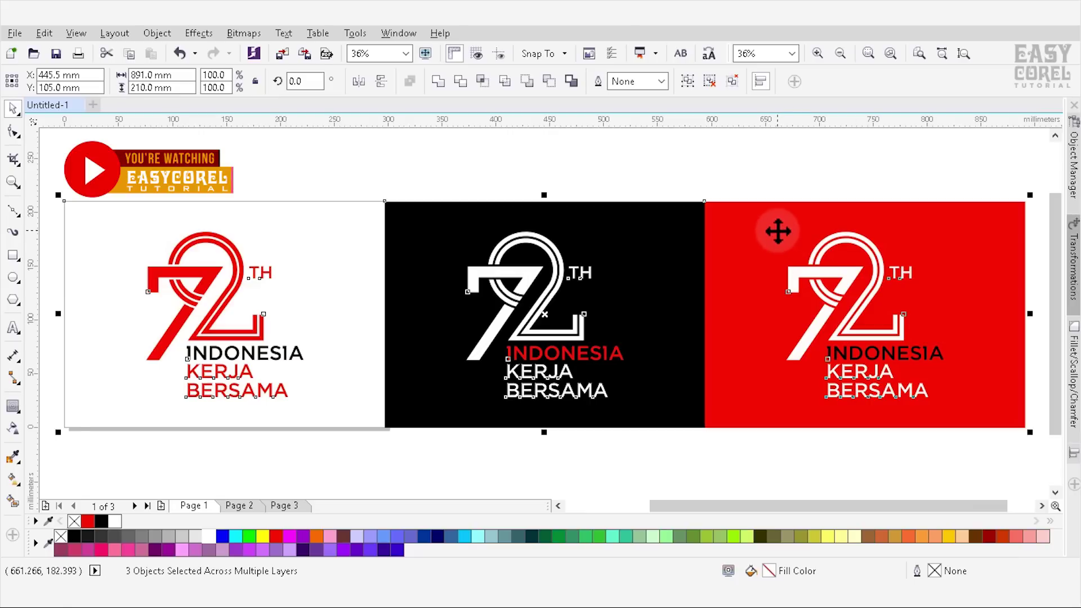
pyautogui.click(776, 189)
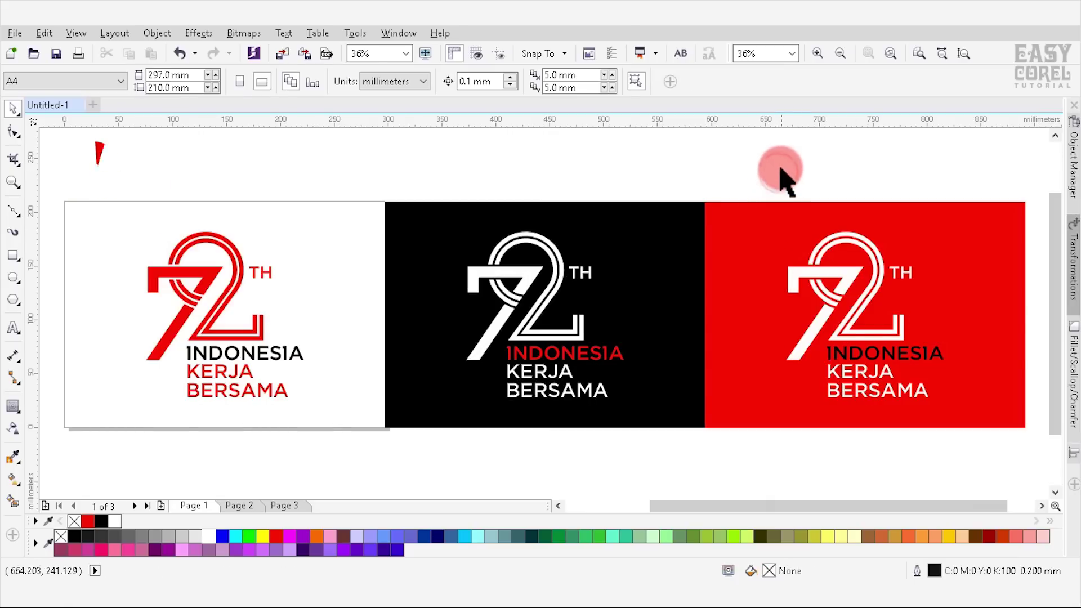